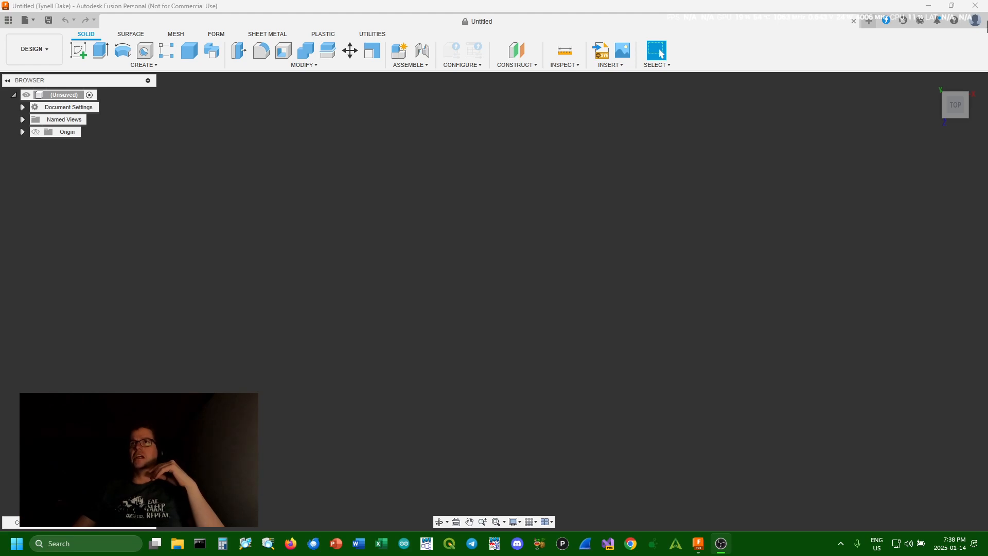
- Review the general preferences, including default modeling orientation and the pan, zoom and orbit settings, then close Preferences
click(975, 19)
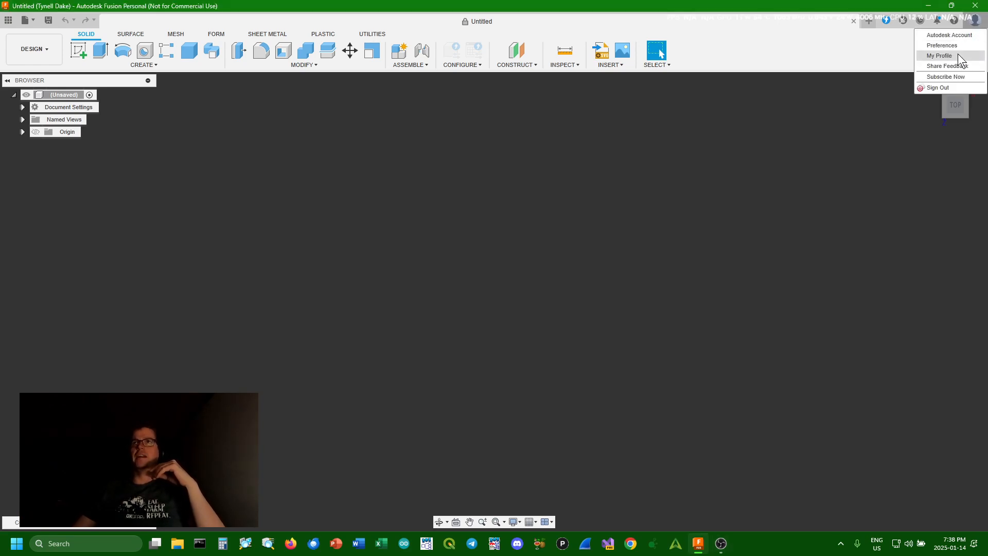
click(960, 45)
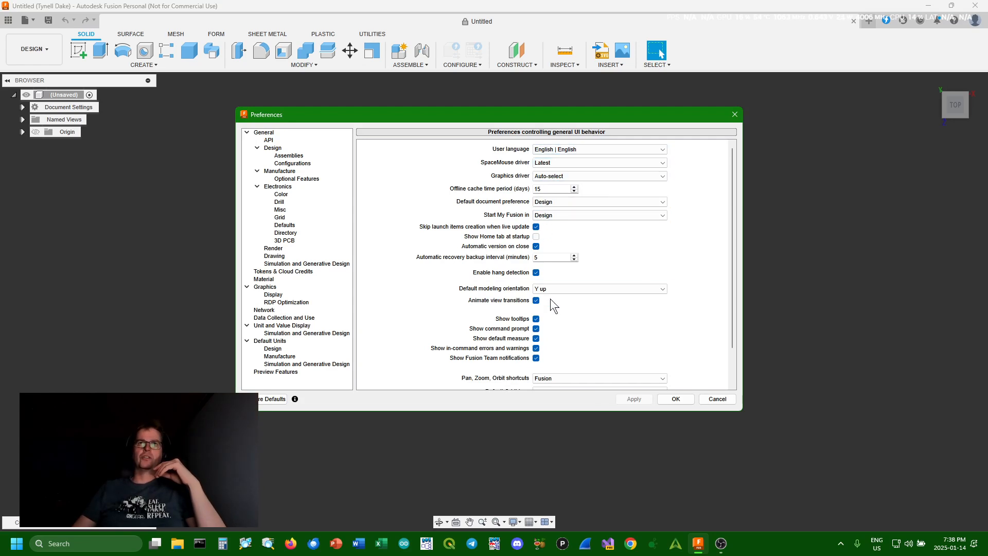
scroll(551, 314, down, 2)
scroll(552, 381, up, 2)
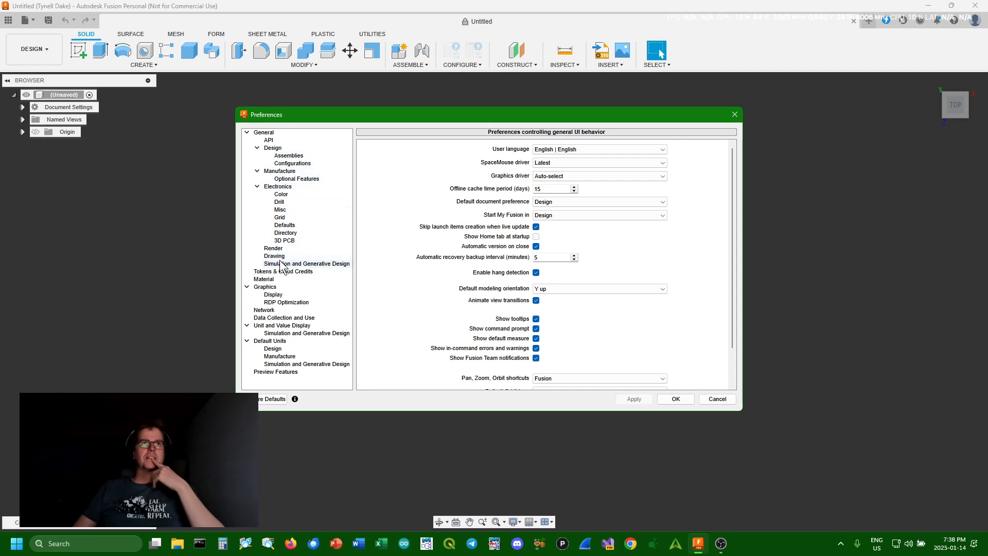
scroll(578, 313, down, 2)
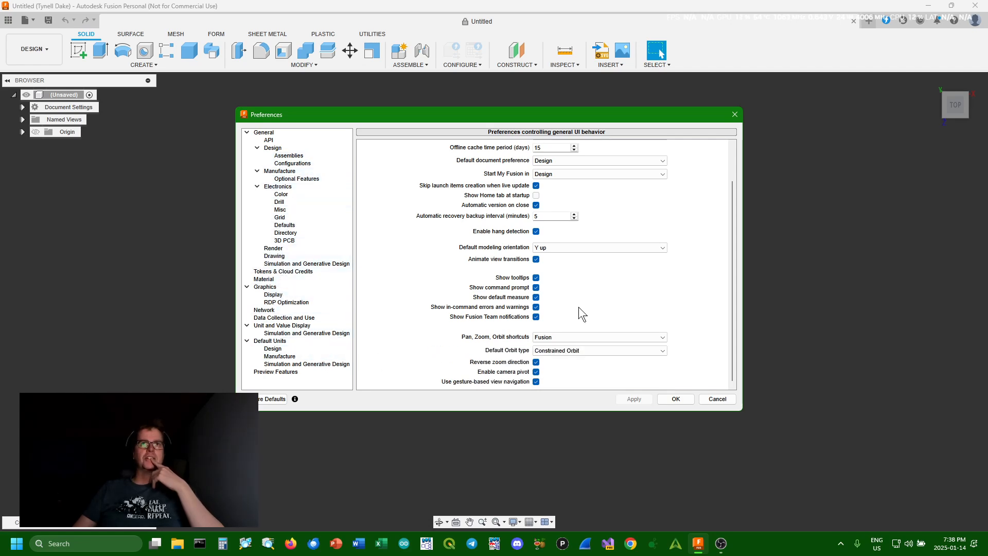
scroll(578, 305, up, 2)
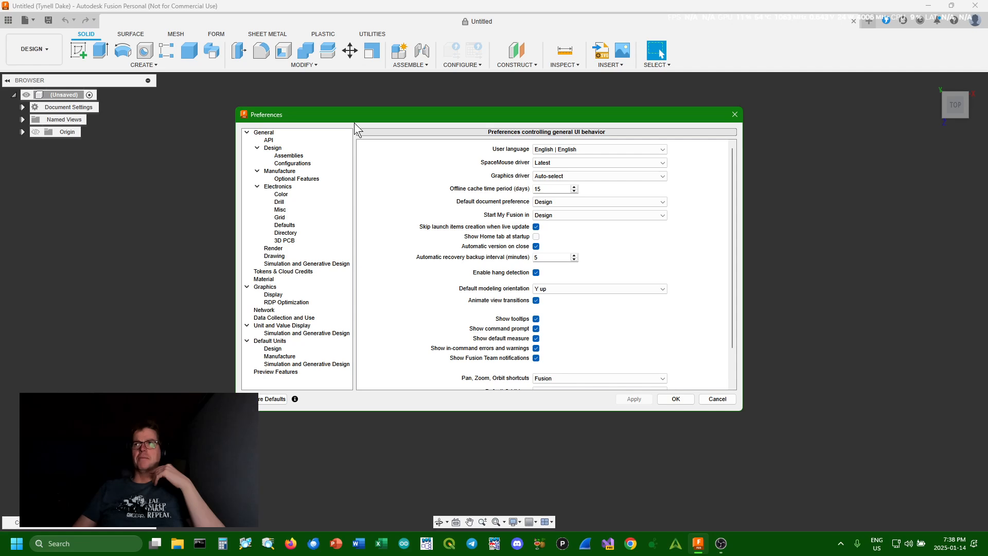
click(682, 400)
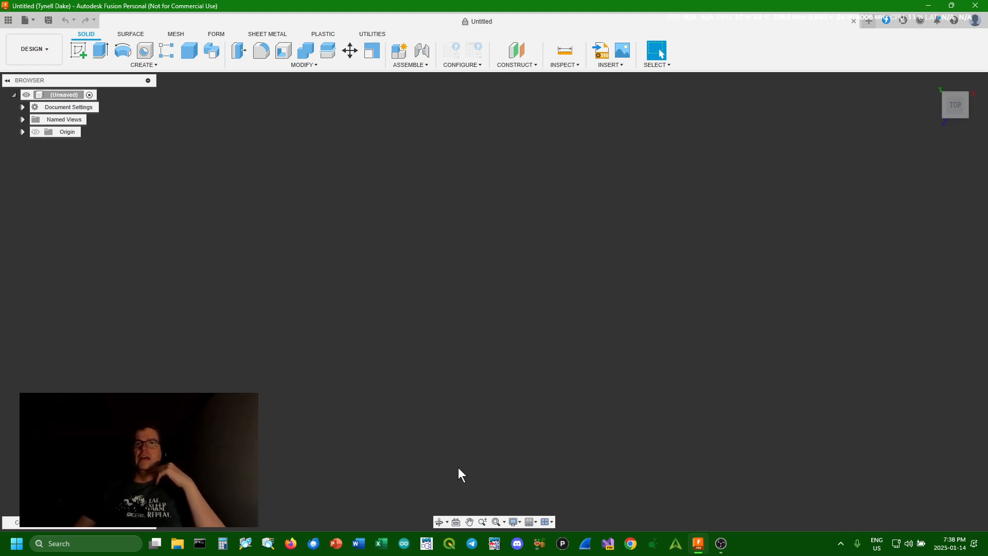
- Turn on the layout grid in the modeling canvas
click(518, 521)
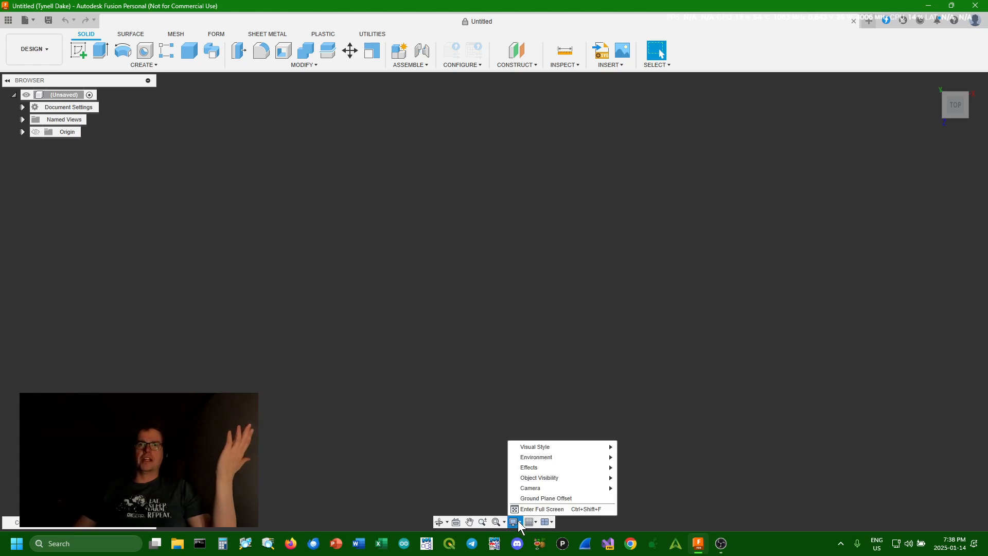
click(532, 521)
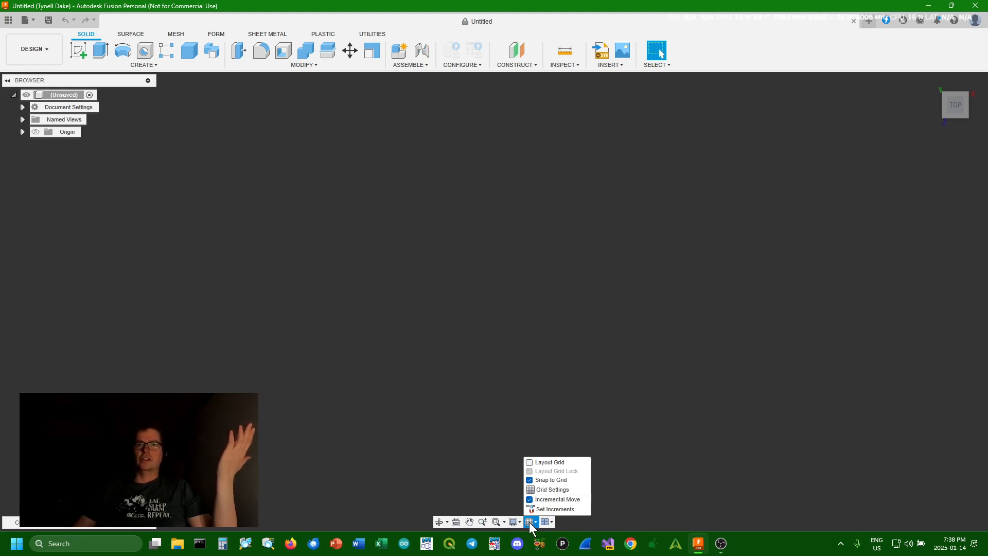
click(530, 462)
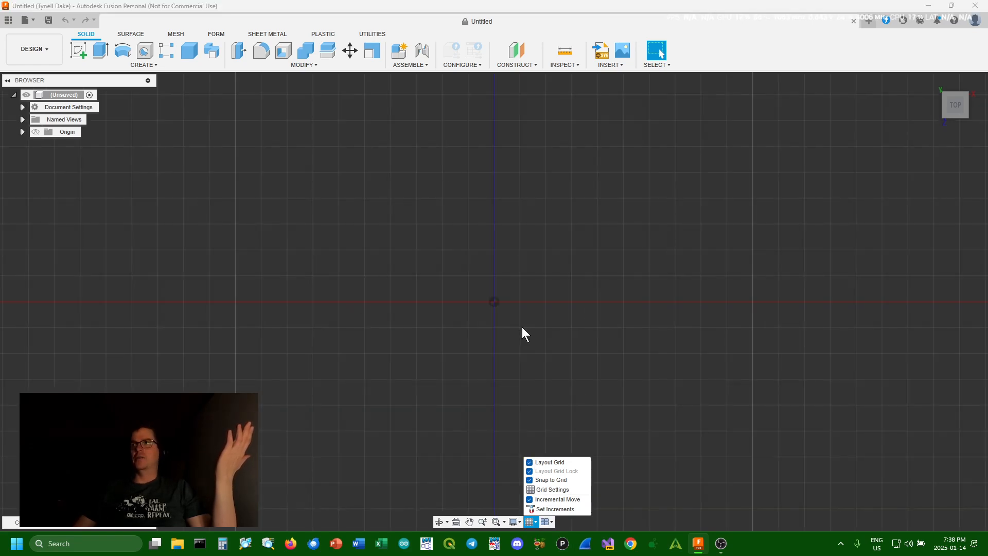
click(621, 227)
middle_drag(620, 225, 543, 289)
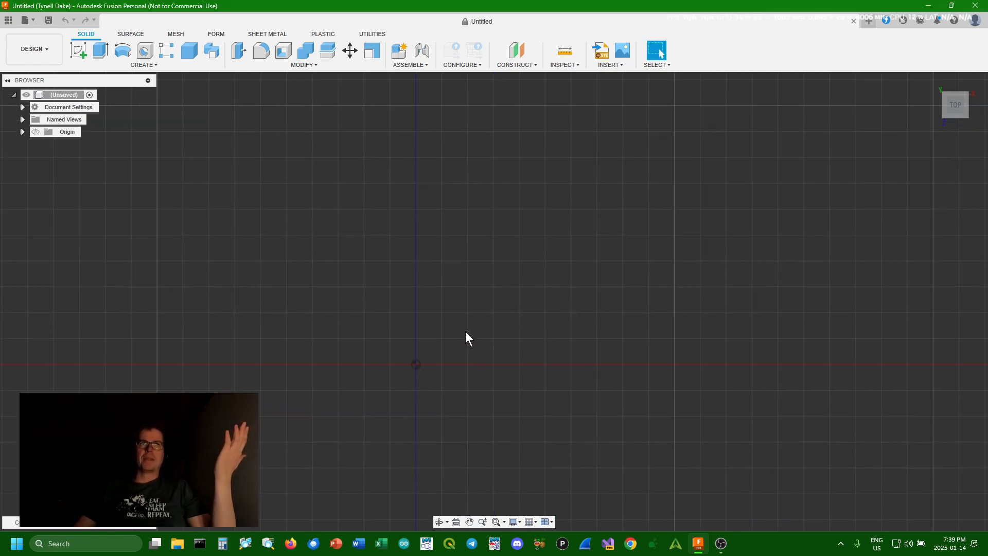
drag(465, 331, 546, 307)
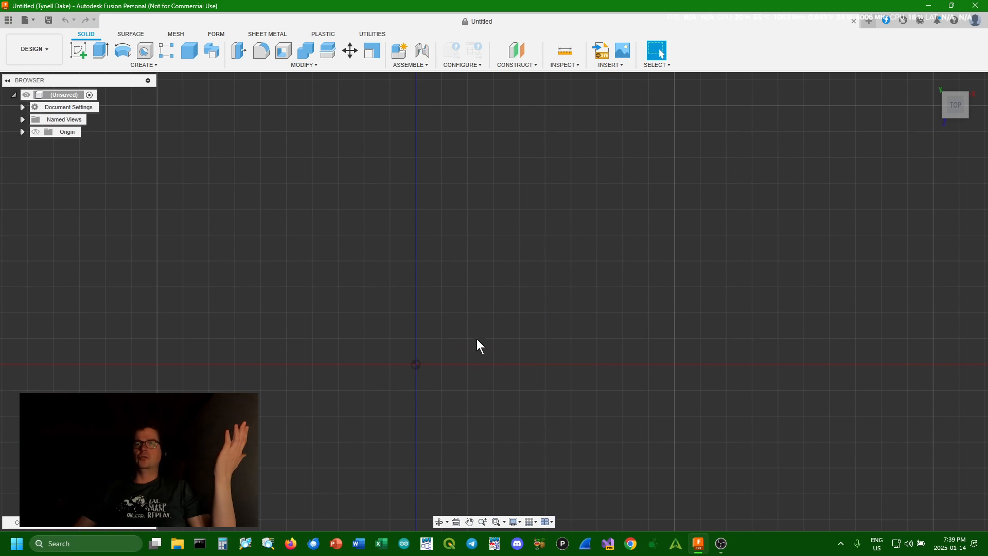
middle_drag(471, 320, 572, 269)
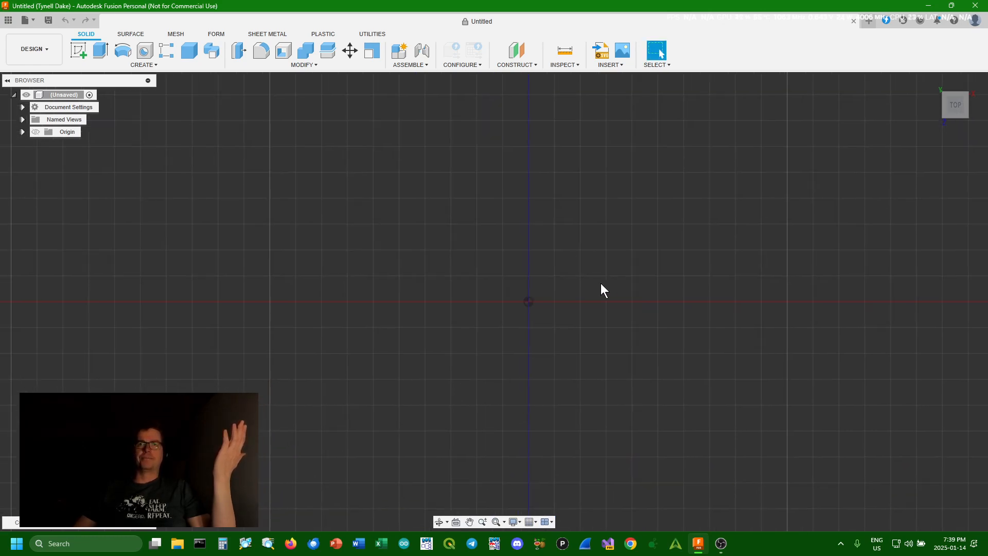
drag(618, 297, 490, 337)
middle_drag(653, 239, 643, 299)
scroll(647, 300, down, 4)
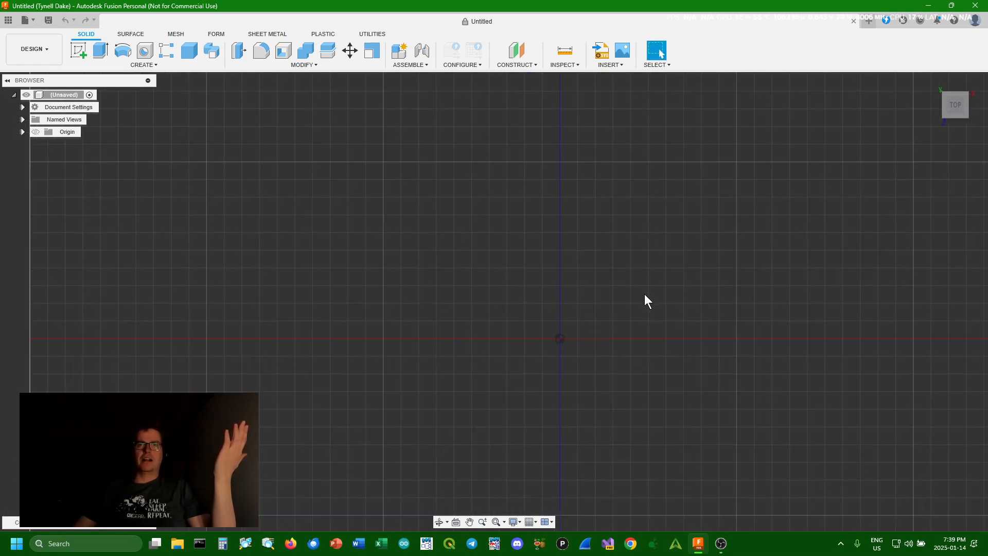
scroll(645, 296, up, 2)
middle_drag(645, 294, 607, 288)
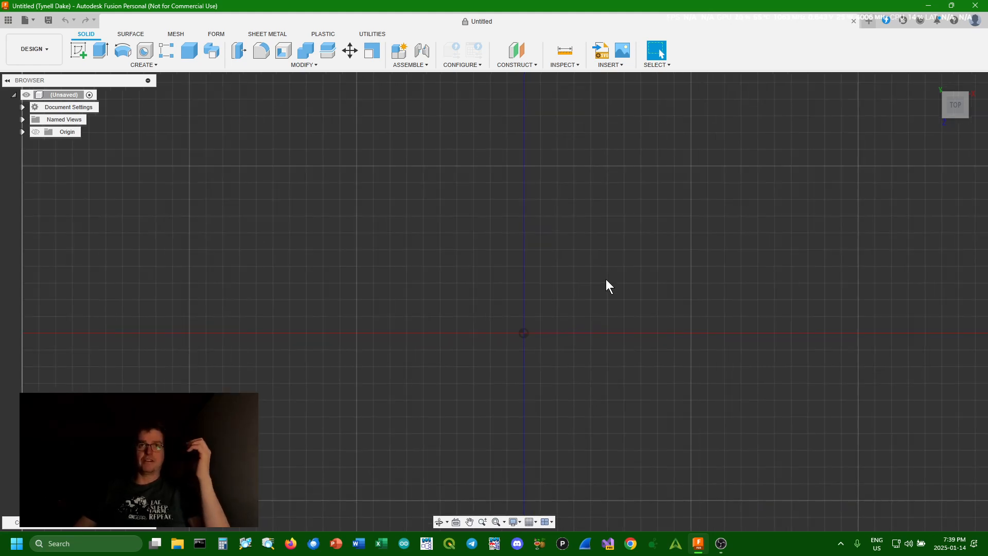
drag(602, 296, 591, 313)
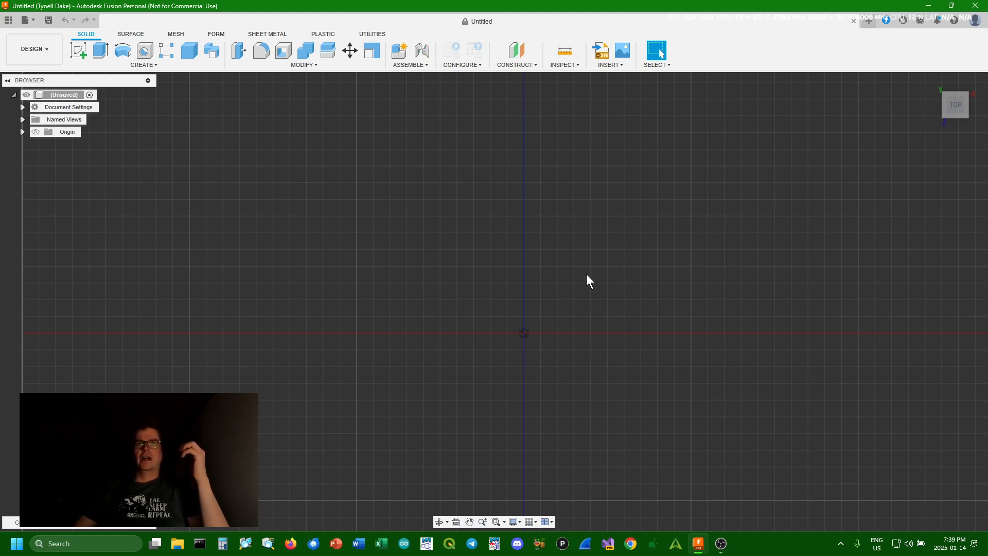
middle_drag(644, 234, 625, 213)
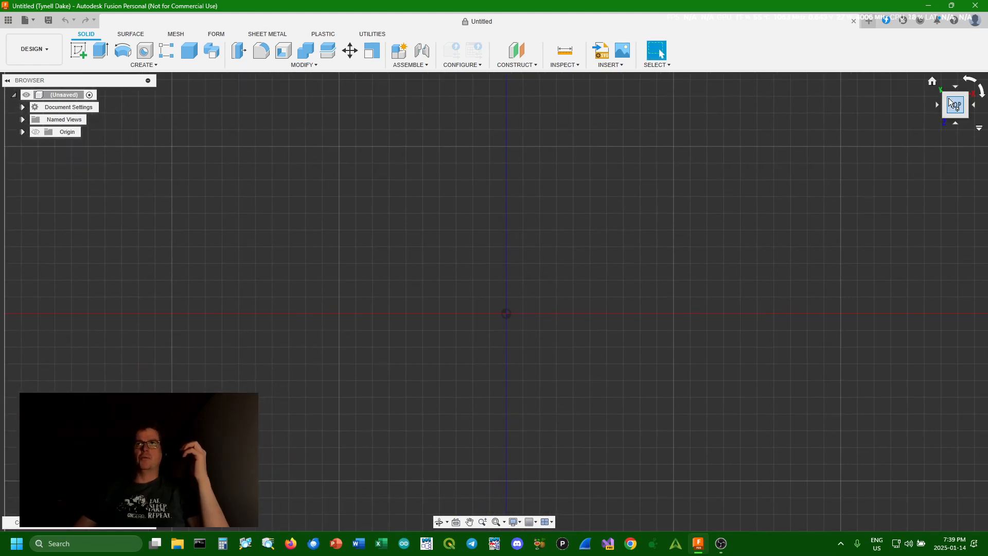
- Try a rotated top view, then restore the home view and return to the standard Top view
mouse_move(955, 104)
mouse_down()
mouse_move(900, 98)
mouse_move(908, 59)
mouse_move(932, 92)
mouse_move(962, 100)
mouse_move(952, 61)
mouse_move(924, 100)
mouse_move(955, 105)
mouse_up()
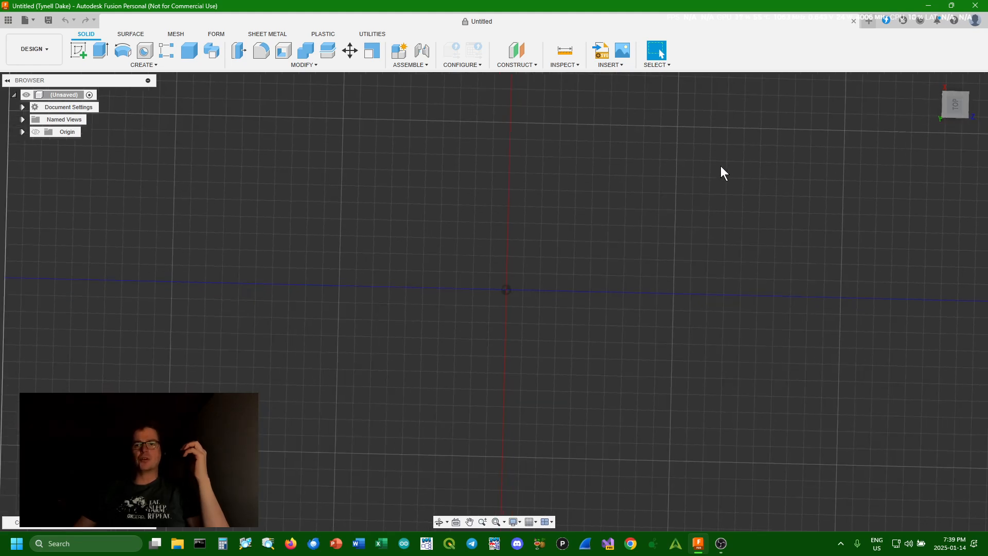
middle_drag(701, 181, 535, 292)
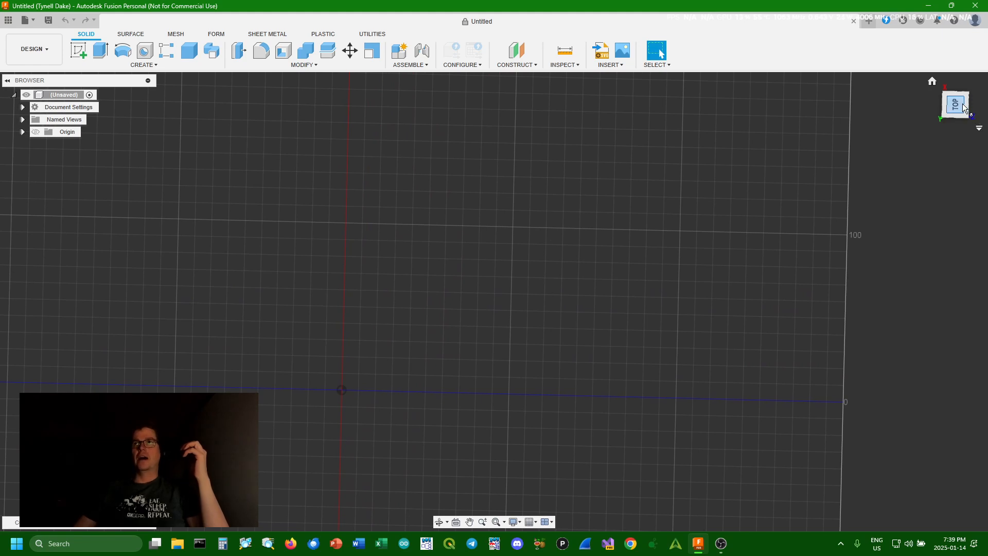
click(932, 81)
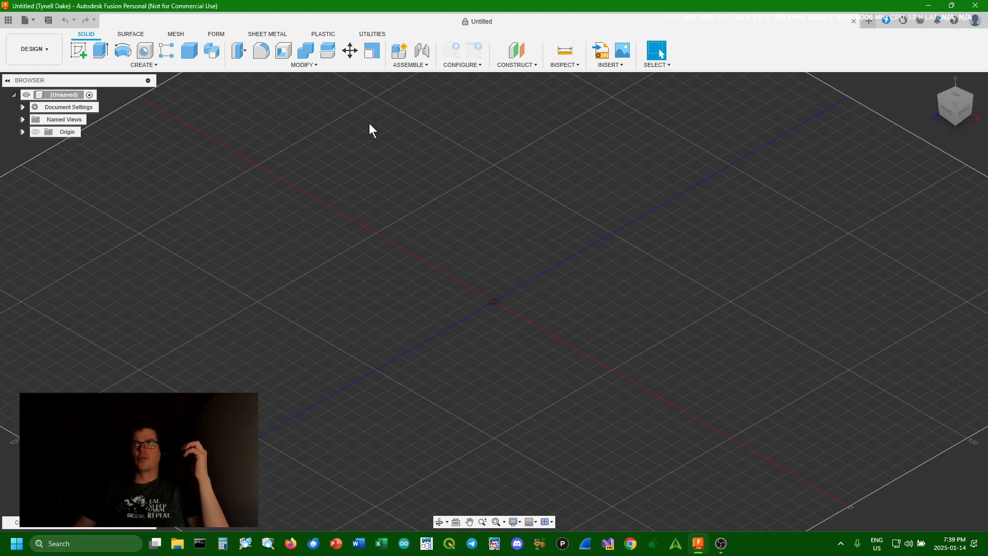
click(954, 92)
middle_drag(668, 276, 600, 405)
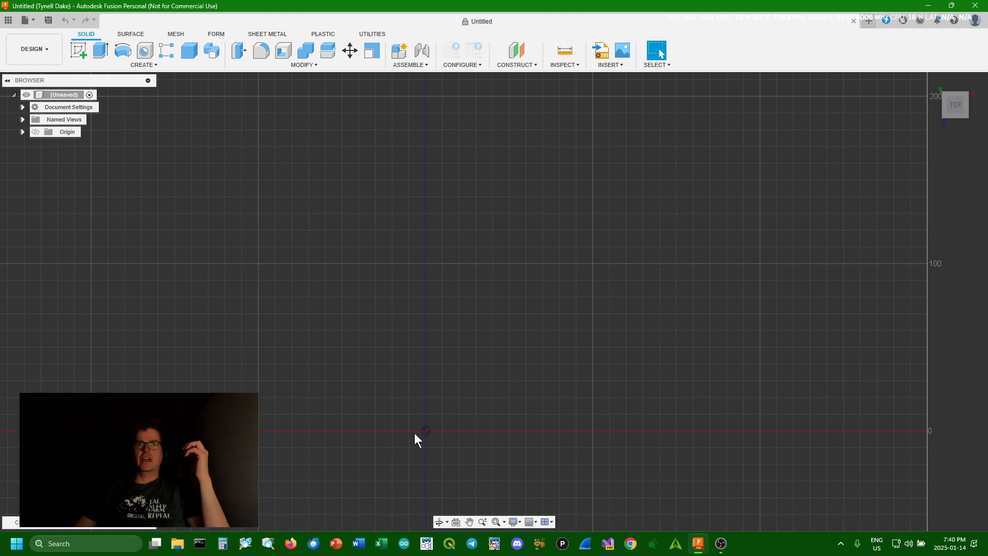
middle_drag(422, 432, 629, 120)
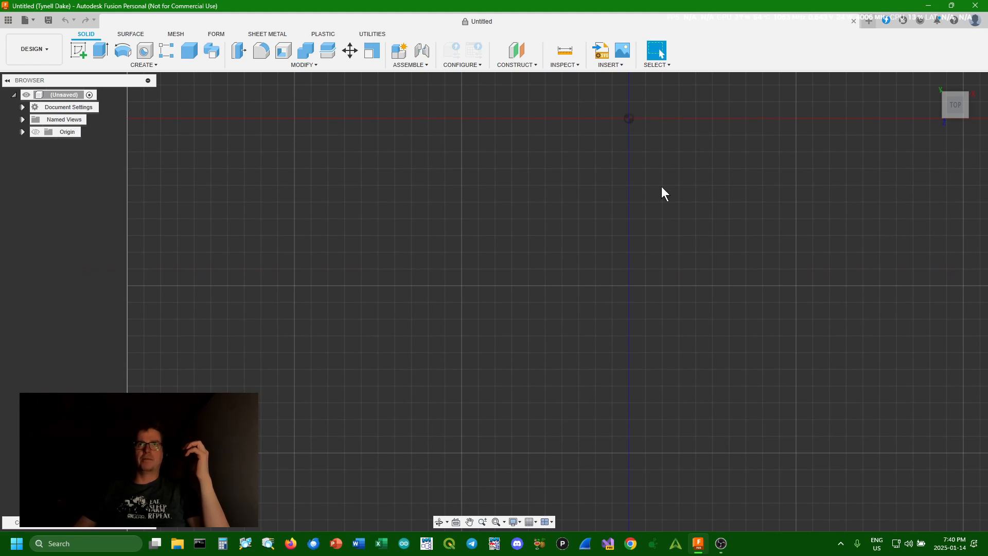
middle_drag(661, 187, 567, 458)
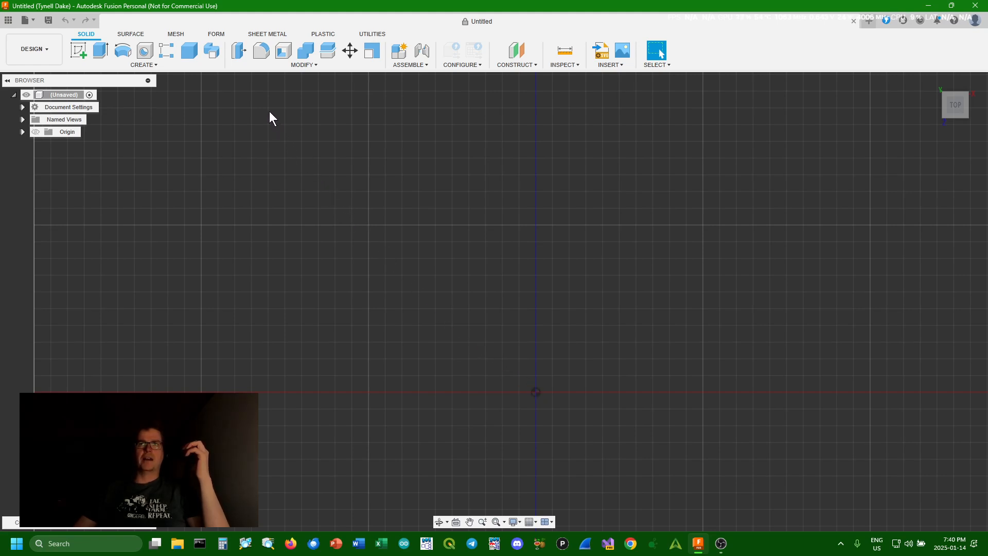
middle_drag(545, 365, 342, 116)
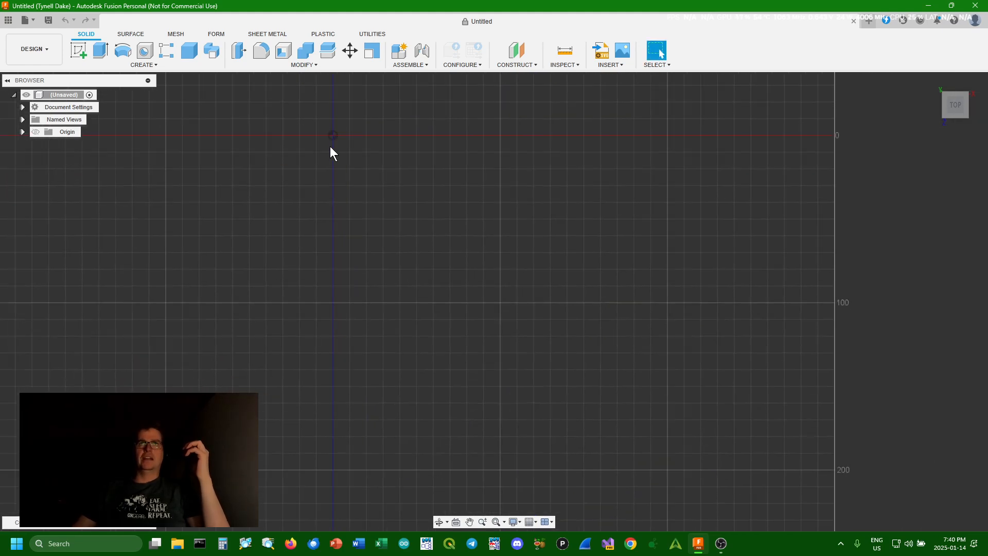
middle_drag(572, 198, 739, 399)
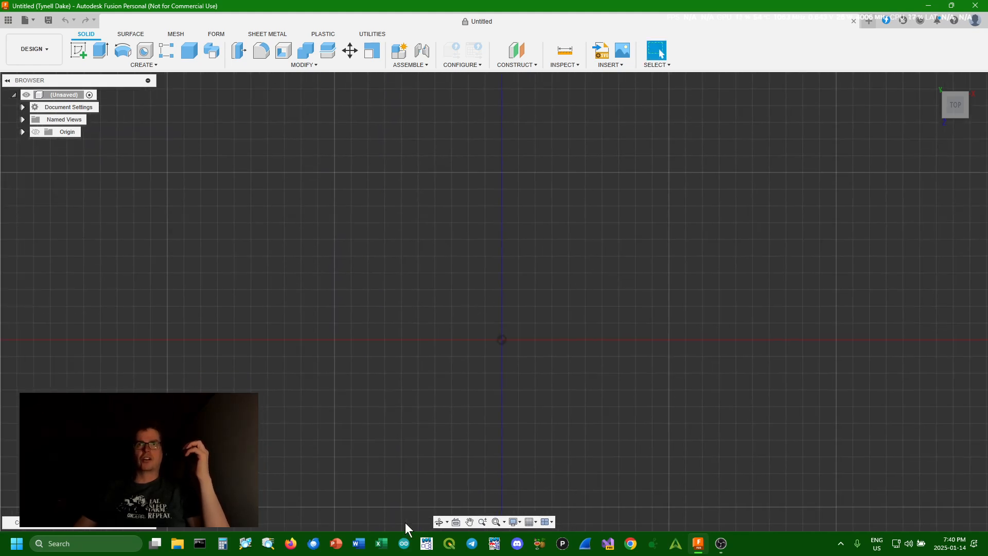
middle_drag(758, 135, 628, 273)
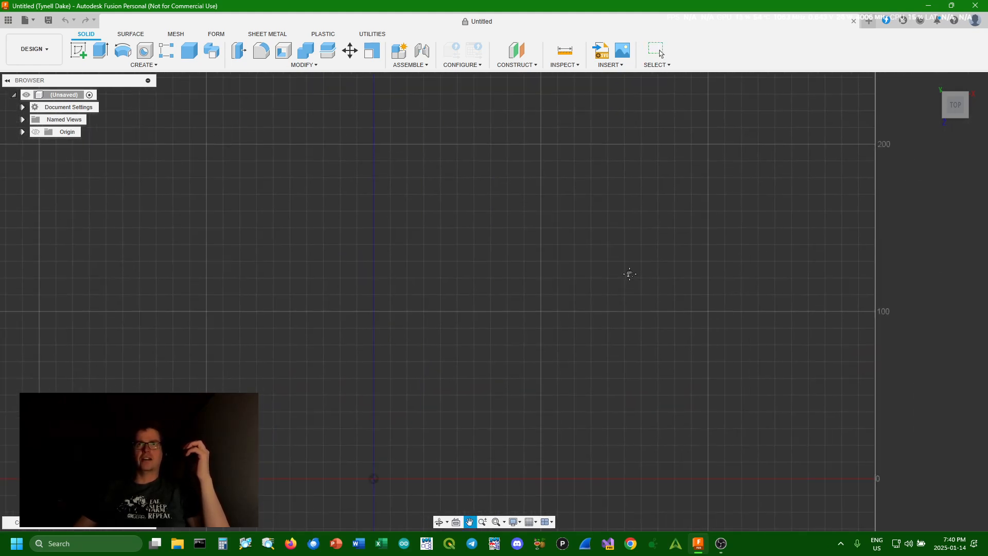
middle_drag(717, 363, 667, 325)
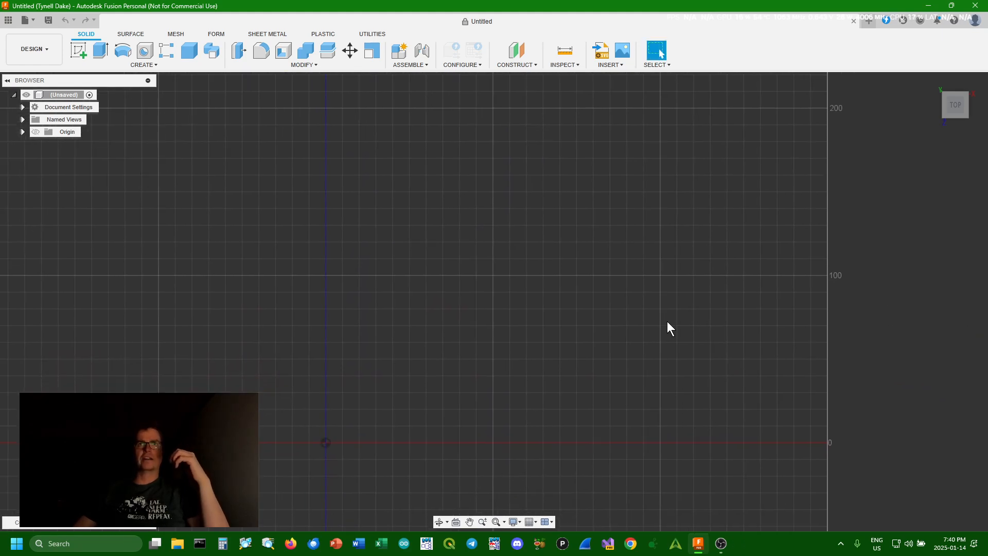
- Create a new sketch on the horizontal XZ origin plane
click(79, 49)
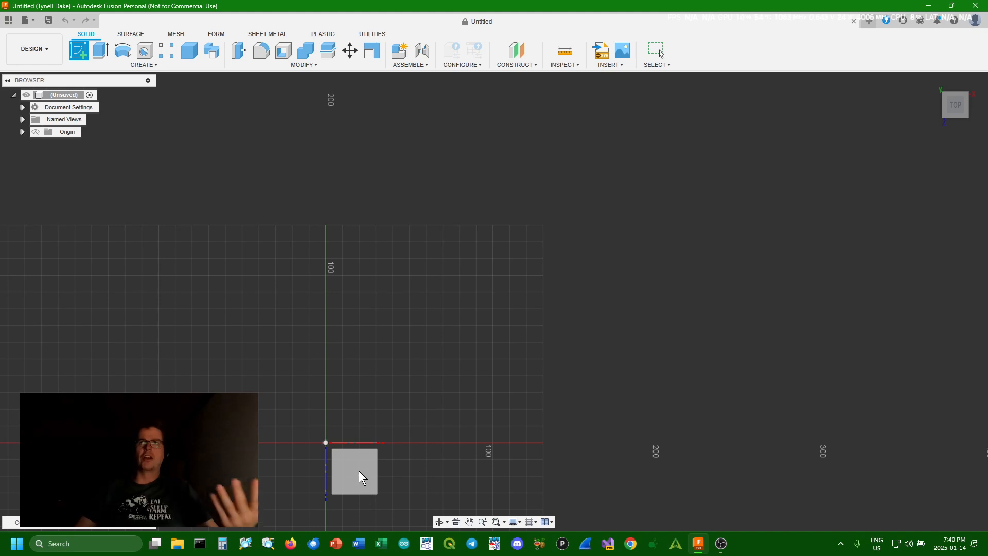
click(357, 471)
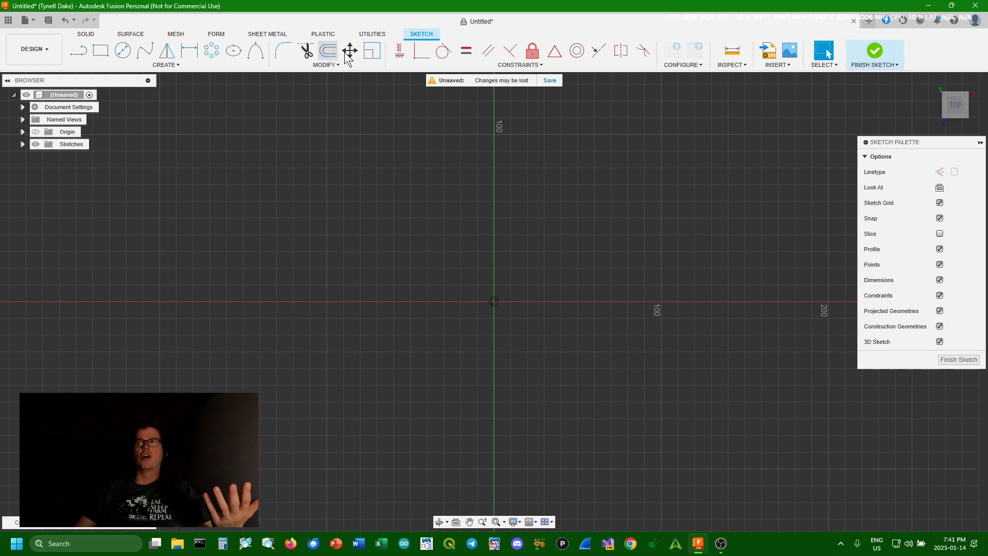
mouse_move(626, 227)
middle_down()
mouse_move(341, 344)
mouse_move(332, 362)
middle_up()
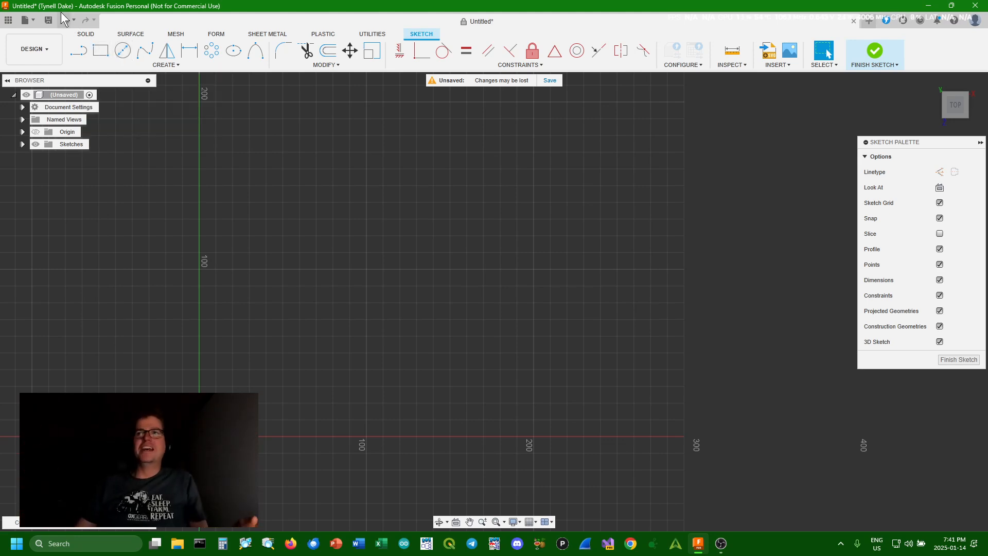
click(124, 54)
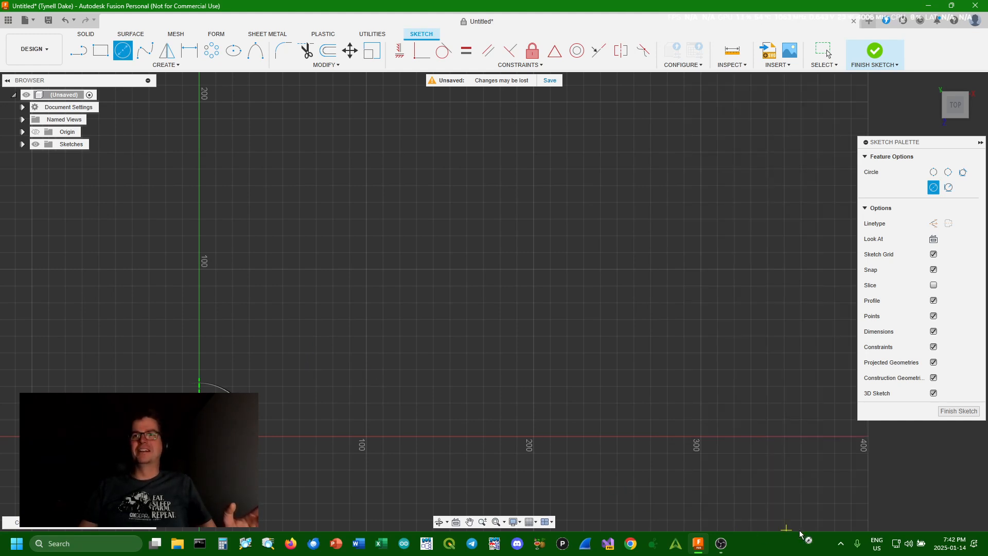
click(902, 546)
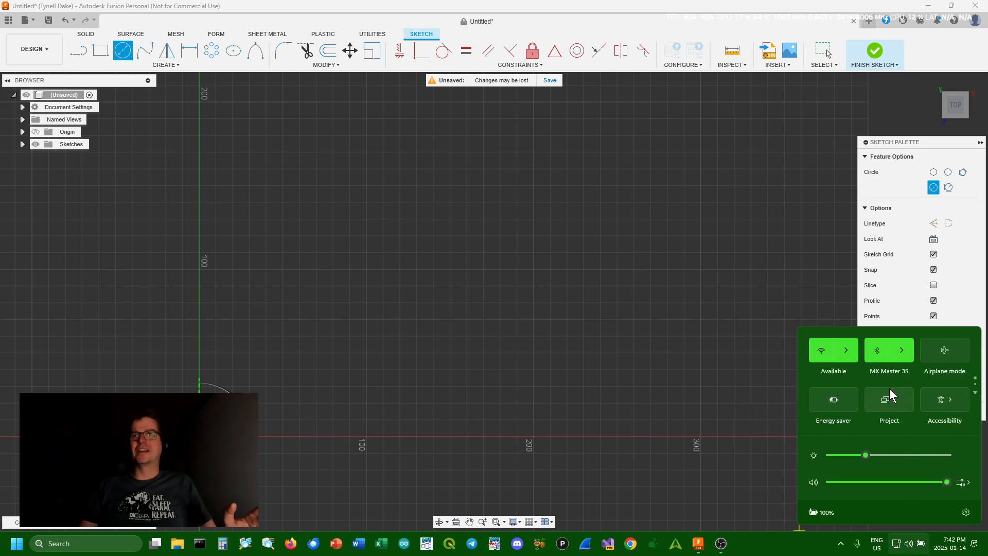
click(902, 350)
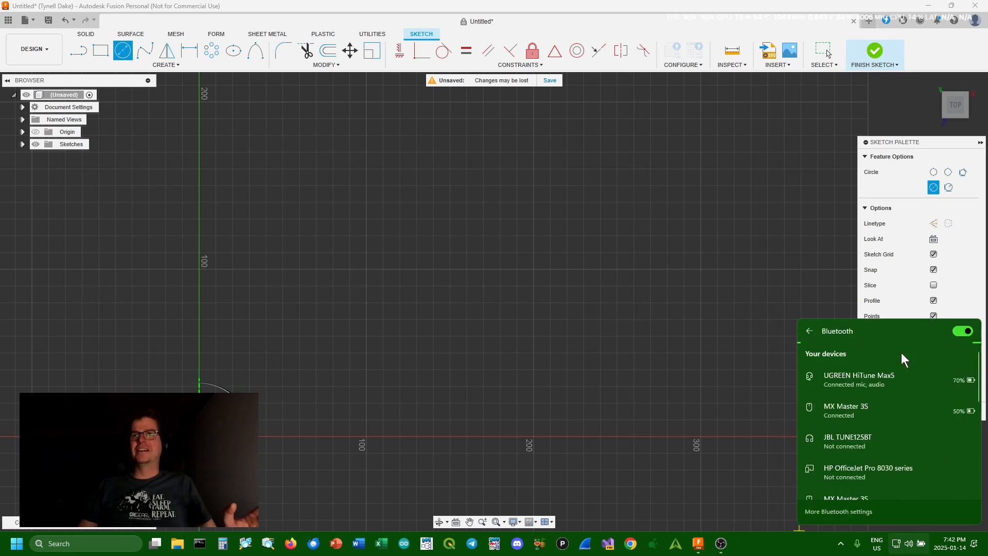
click(719, 387)
click(718, 387)
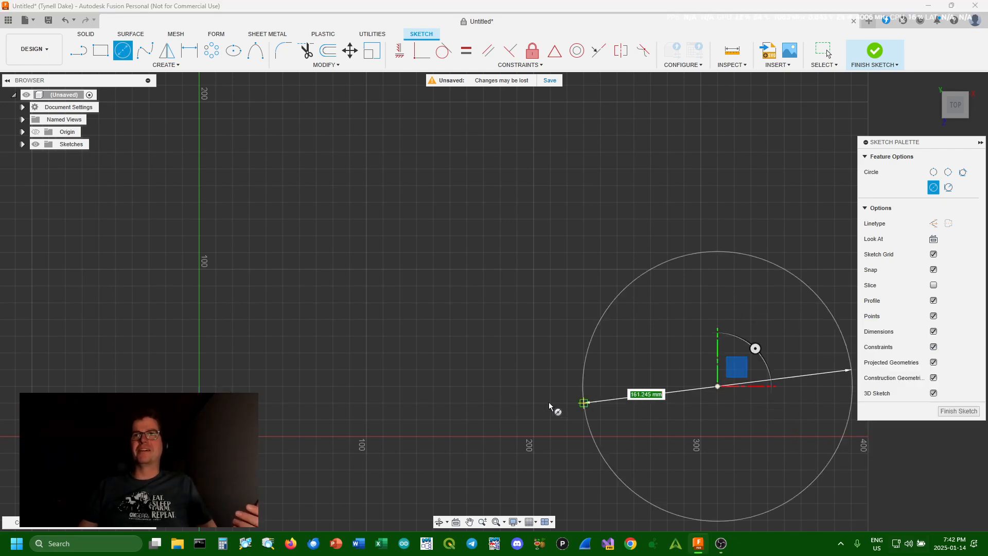
key(Escape)
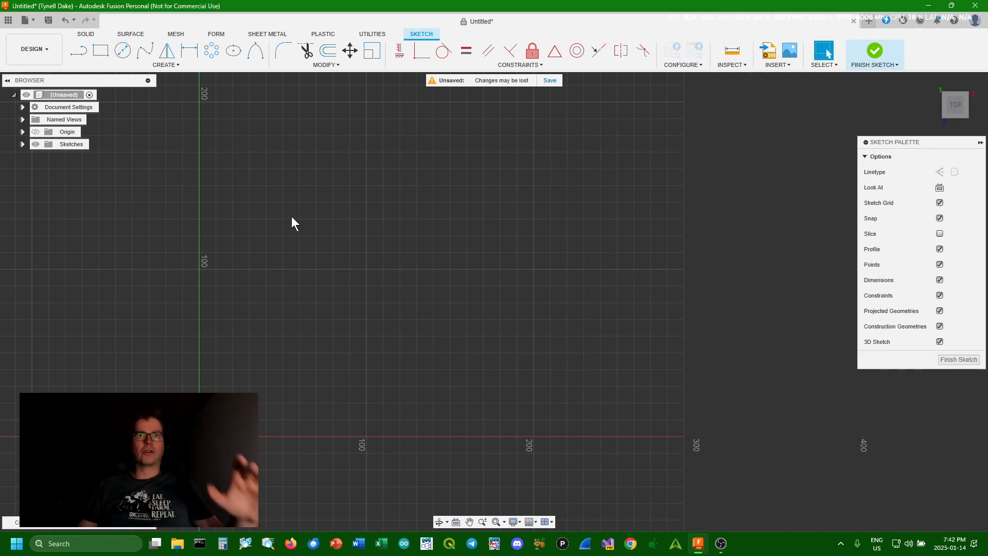
- Draw an 11 mm center-diameter circle centred on the grid point 50 mm right of and 80 mm above the origin
click(122, 51)
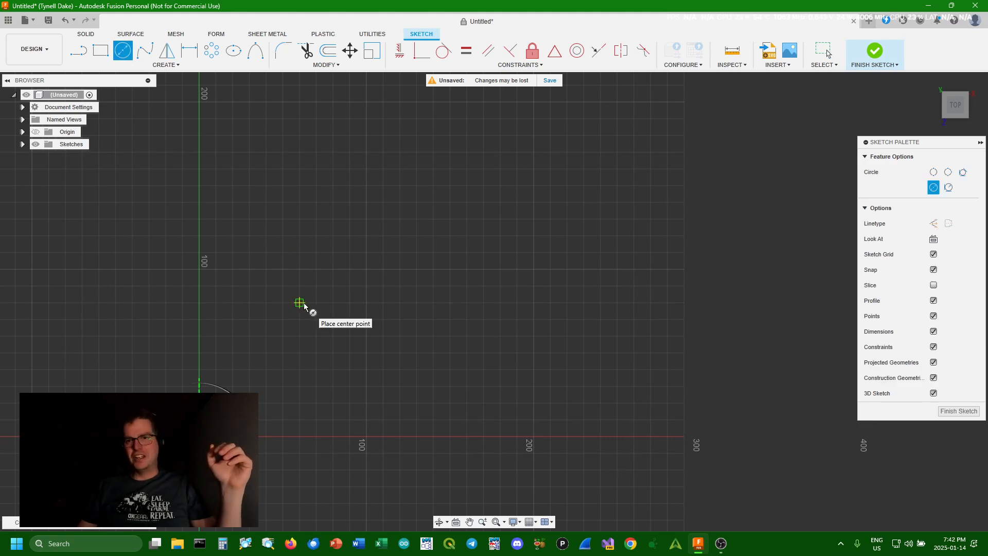
click(282, 302)
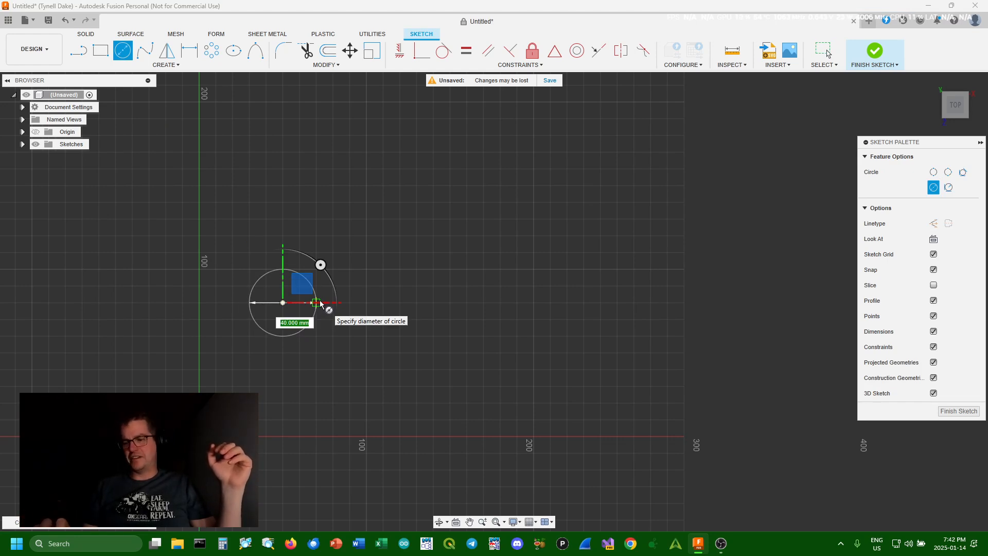
text(11)
key(Return)
key(Escape)
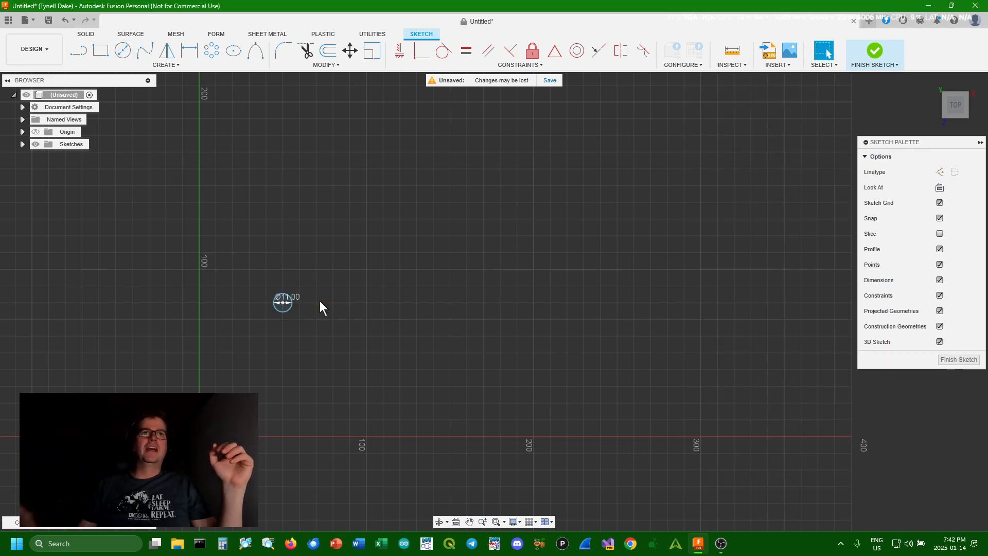
- Draw a horizontal line from the 11 mm circle's center to the leftmost point of its edge
scroll(272, 296, up, 4)
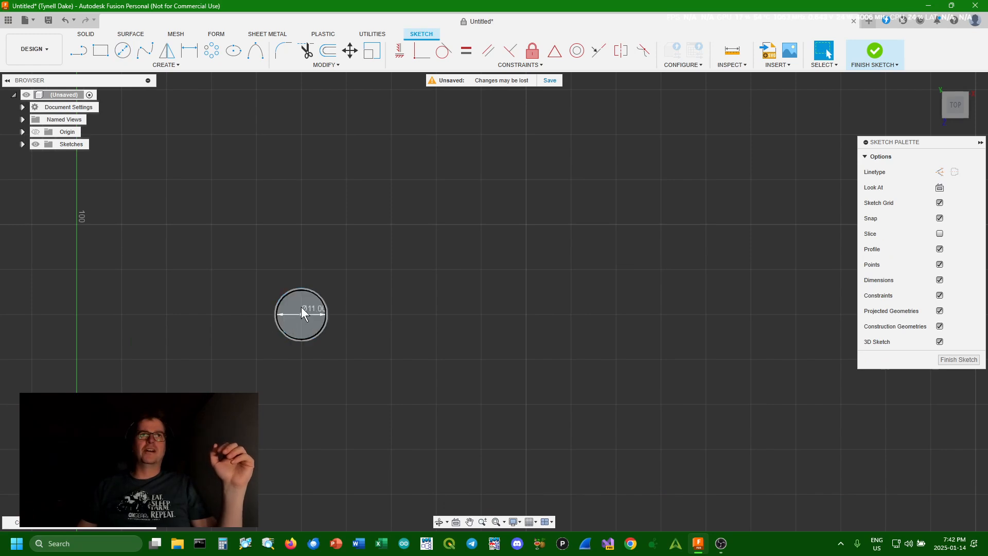
scroll(321, 325, up, 3)
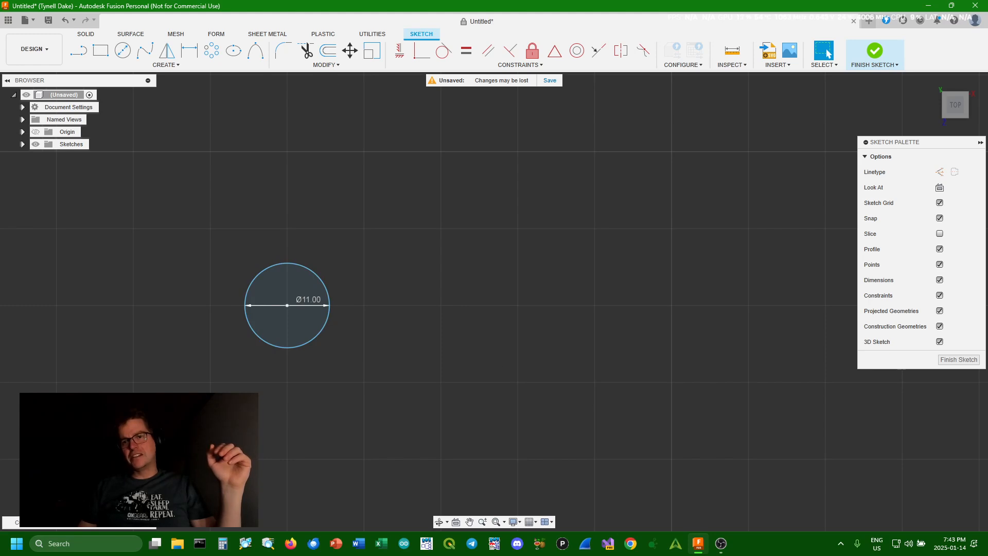
click(245, 307)
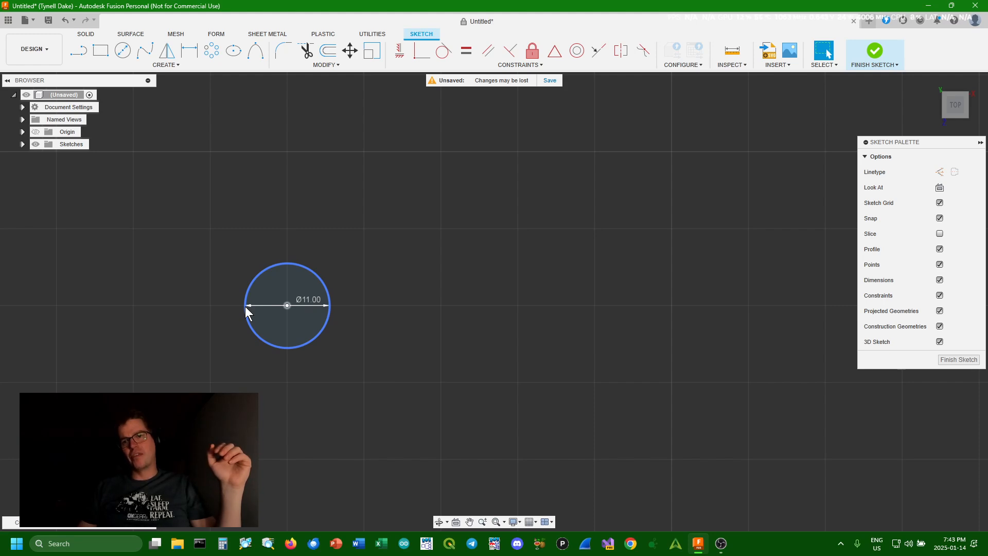
click(245, 260)
key(l)
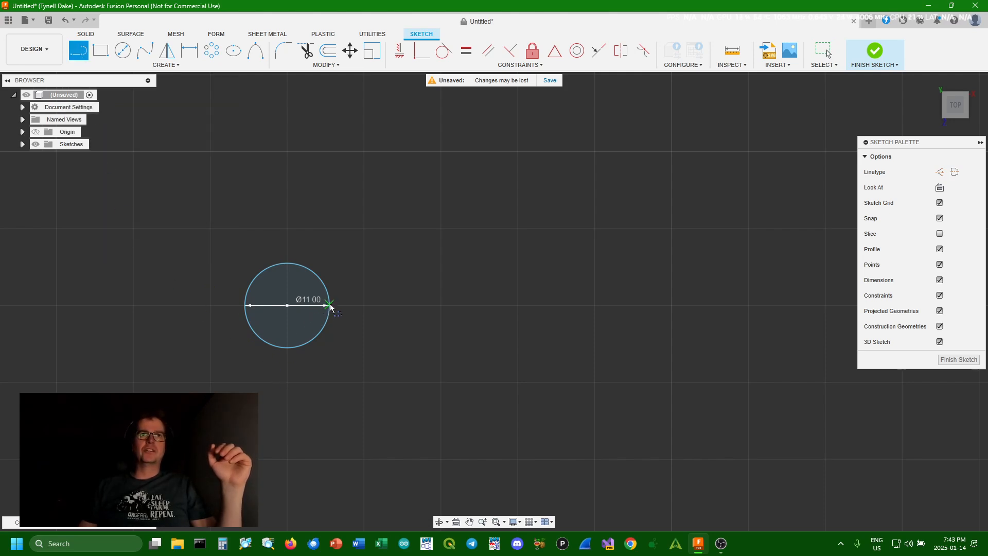
click(287, 306)
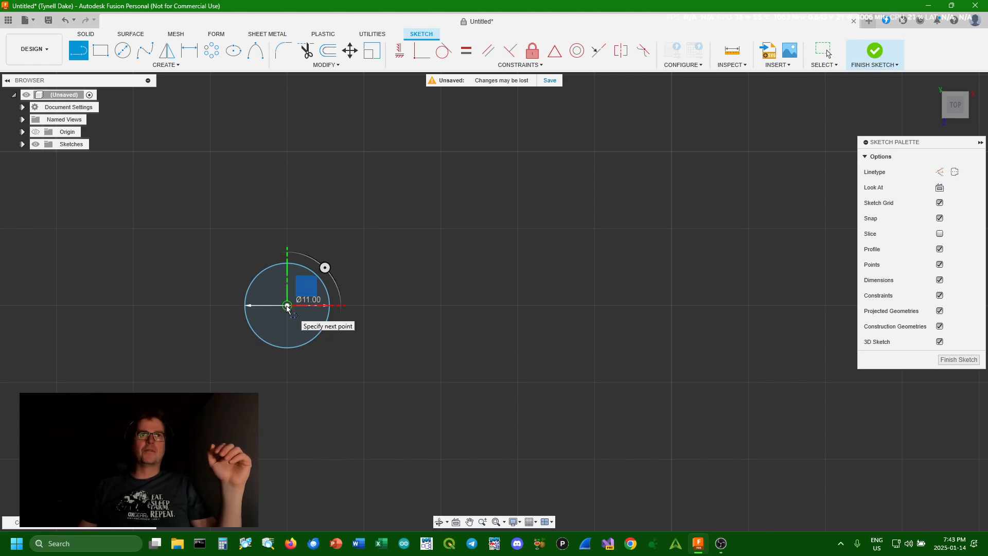
click(245, 306)
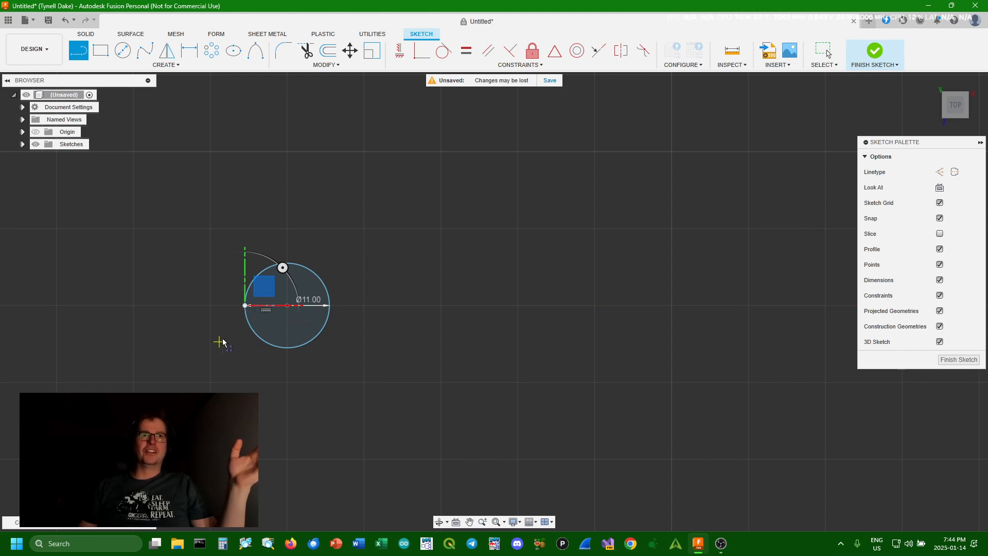
- Draw a 35 mm horizontal line from the circle's leftmost point rightward through its center
click(245, 306)
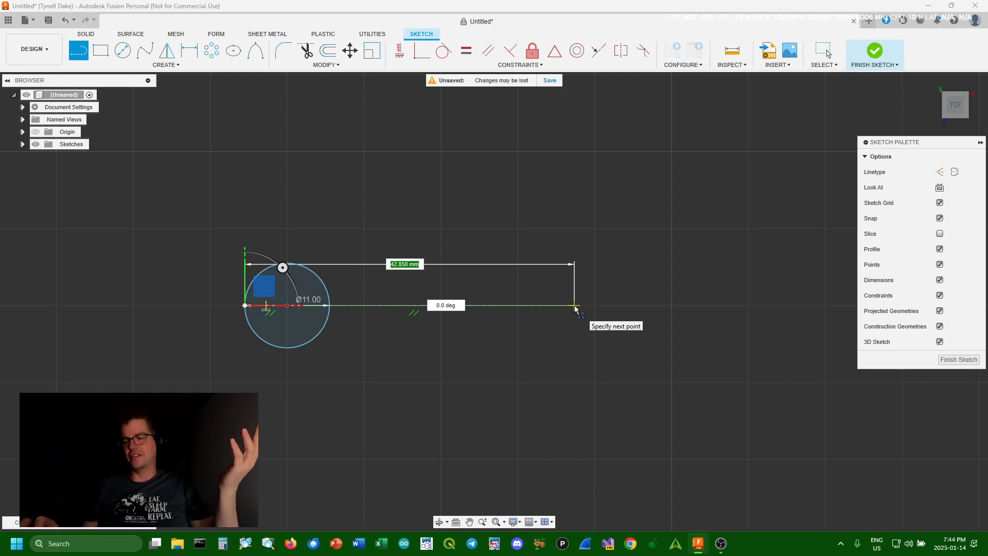
text(35)
key(Return)
key(Escape)
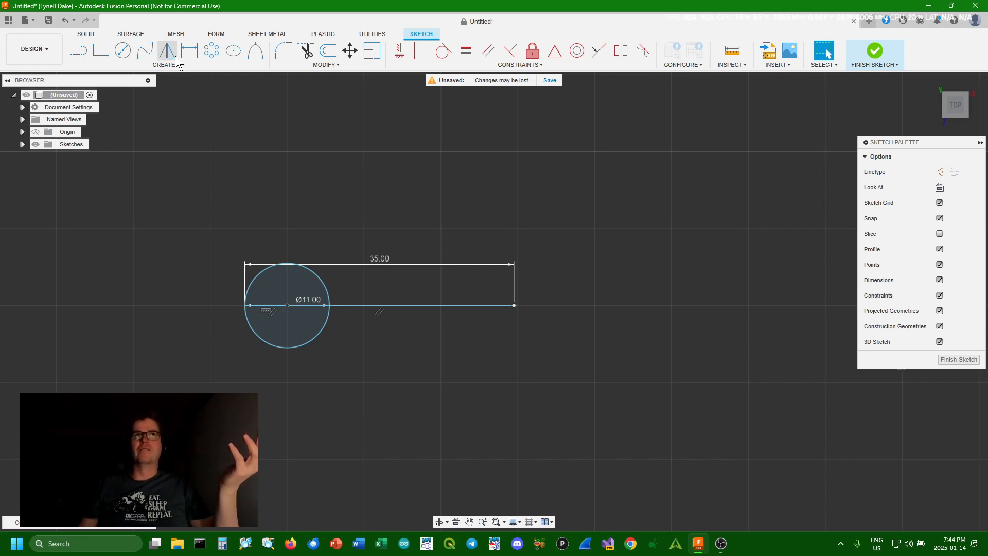
click(122, 50)
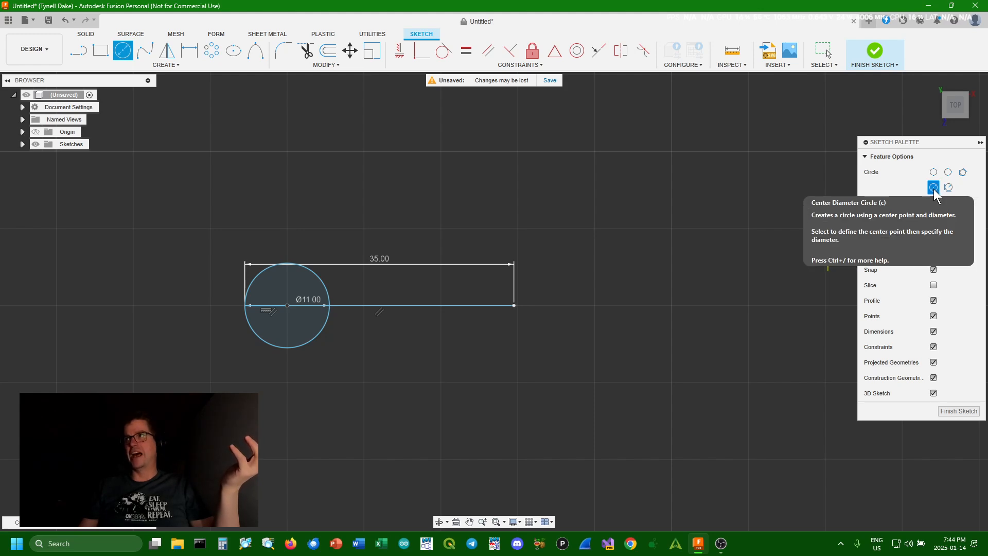
click(671, 305)
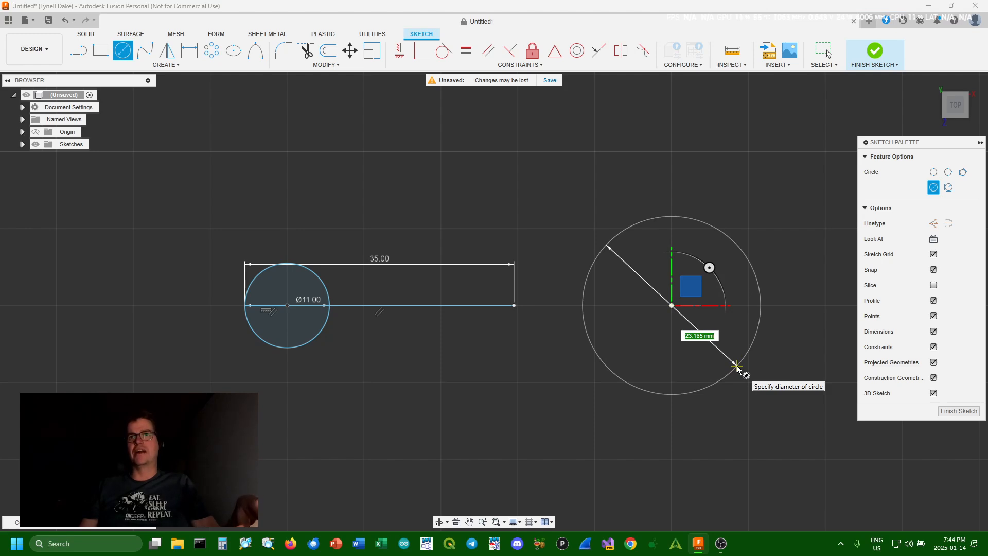
key(Escape)
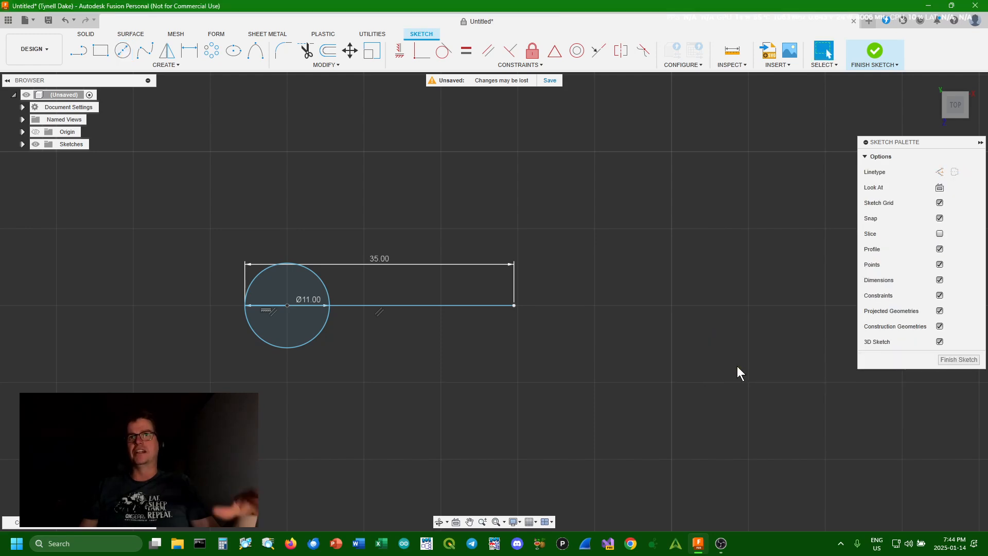
- Draw an 11 mm 2-point circle from the right end of the 35 mm line, with its diameter lying back along that line
click(123, 52)
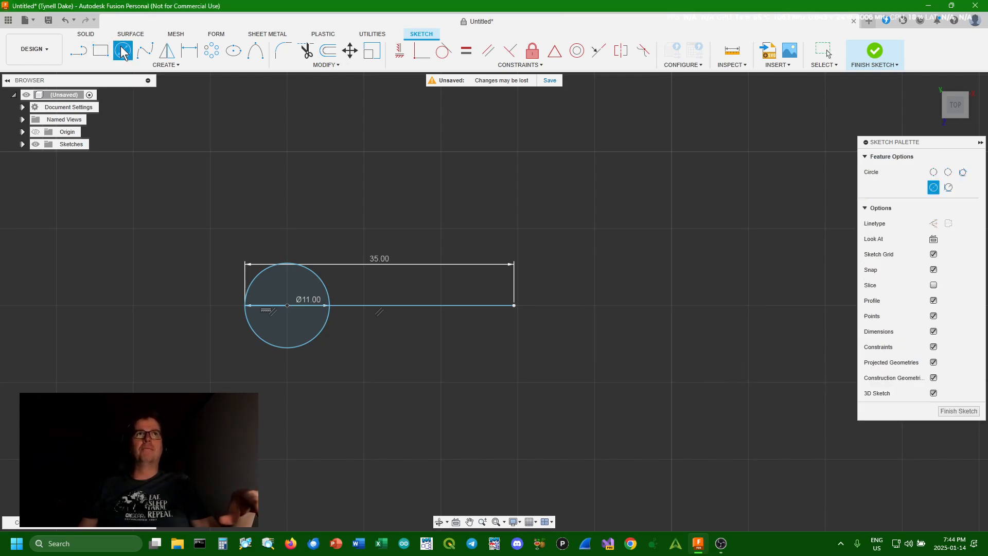
click(934, 173)
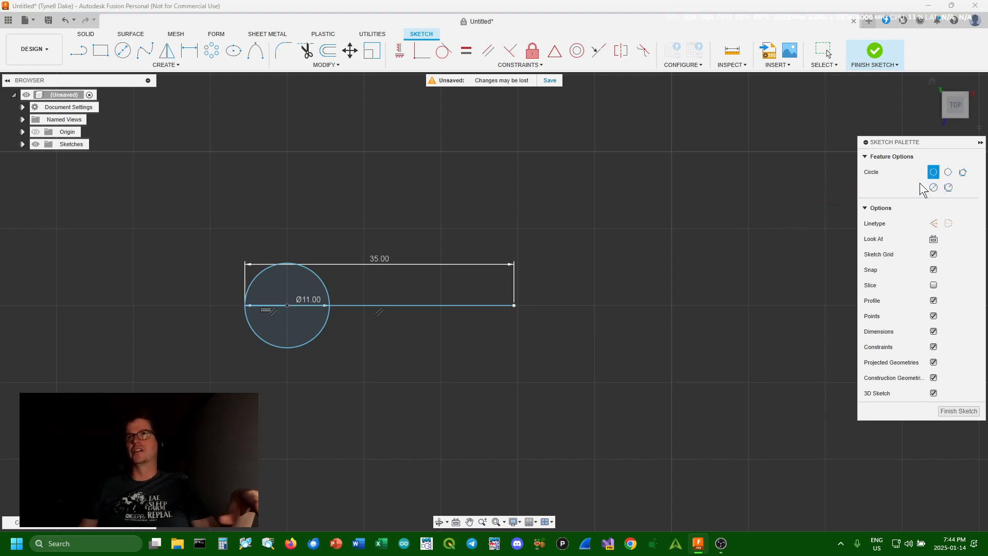
click(514, 306)
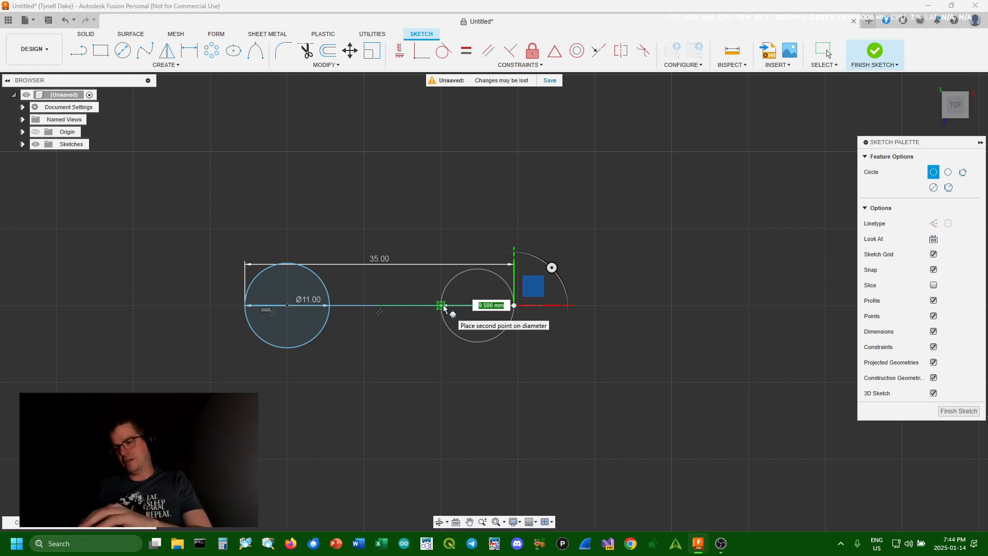
text(11)
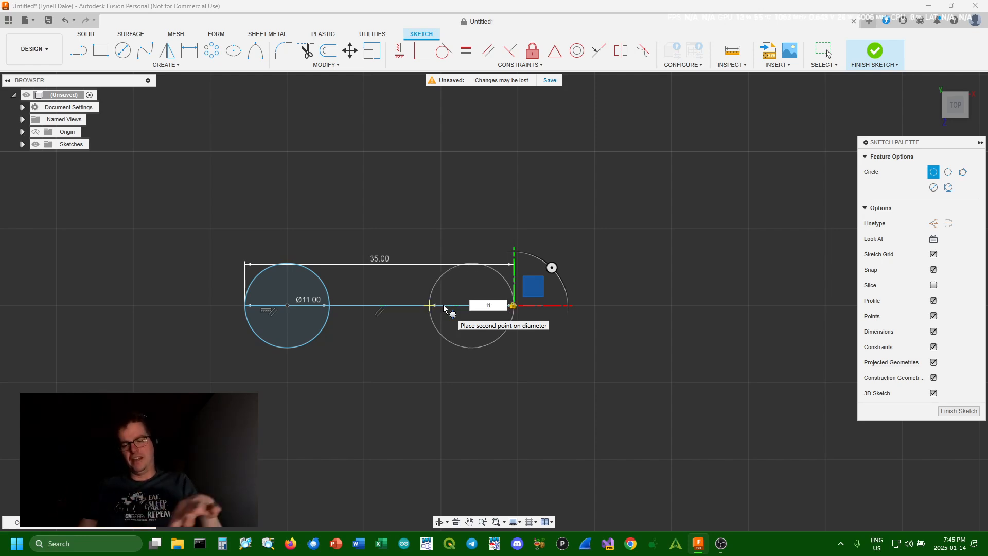
key(Return)
key(Escape)
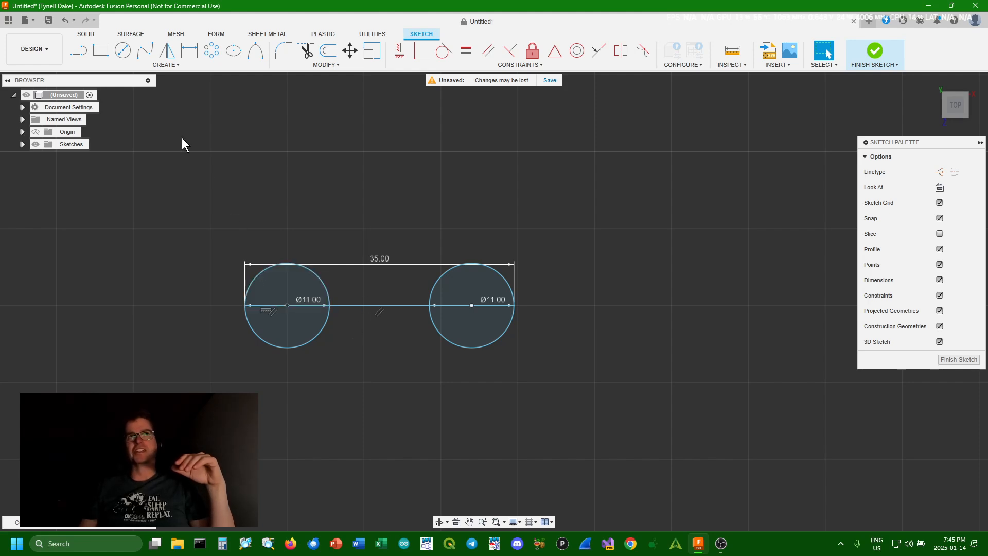
click(81, 59)
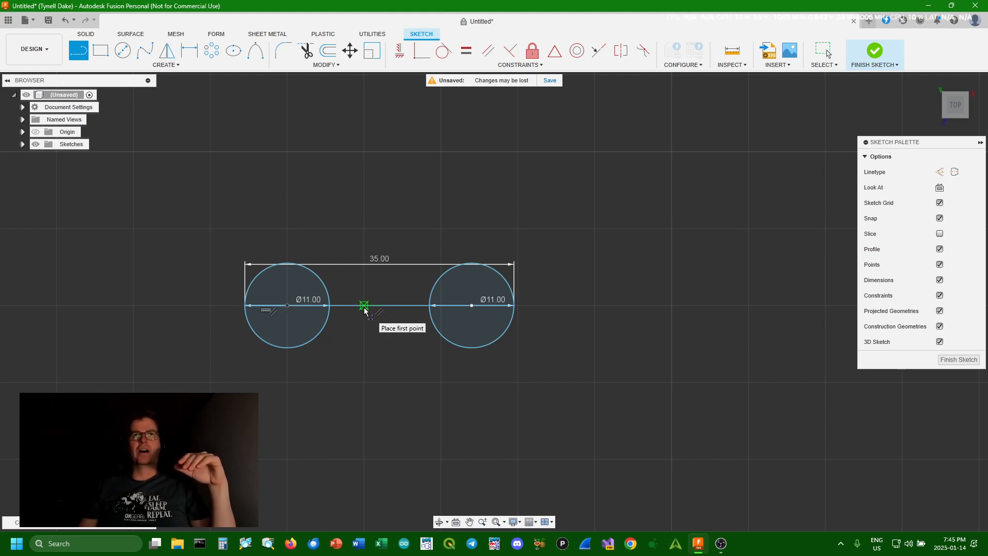
click(594, 306)
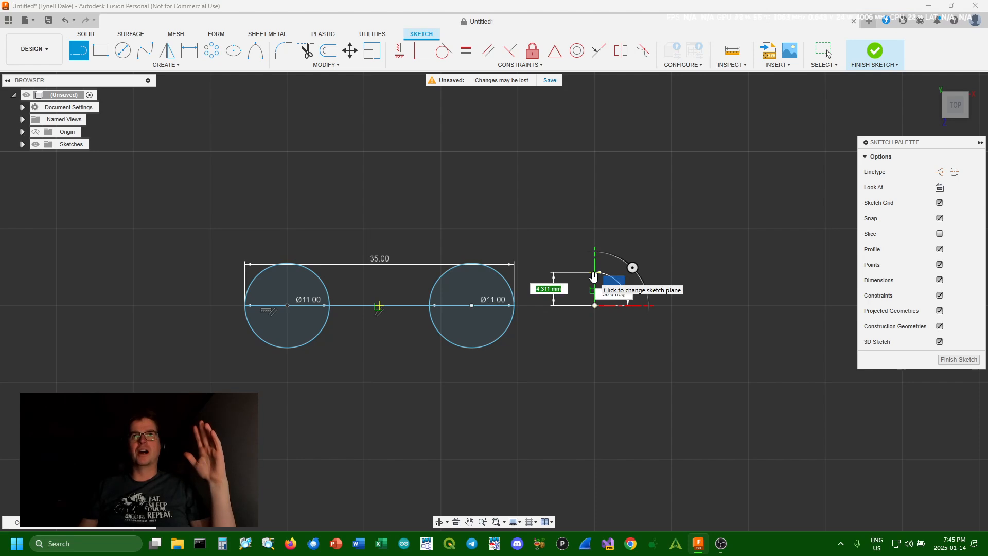
text(2.5)
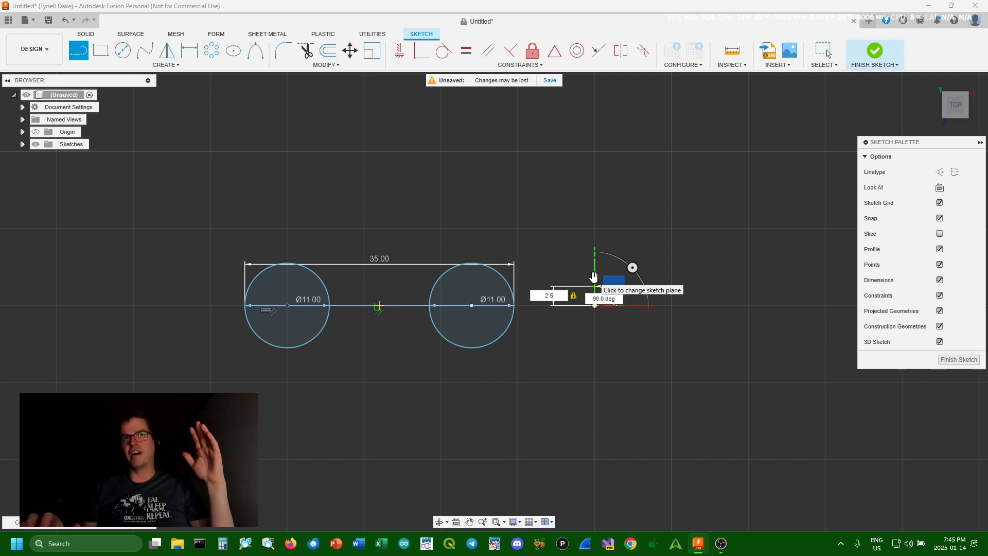
key(Escape)
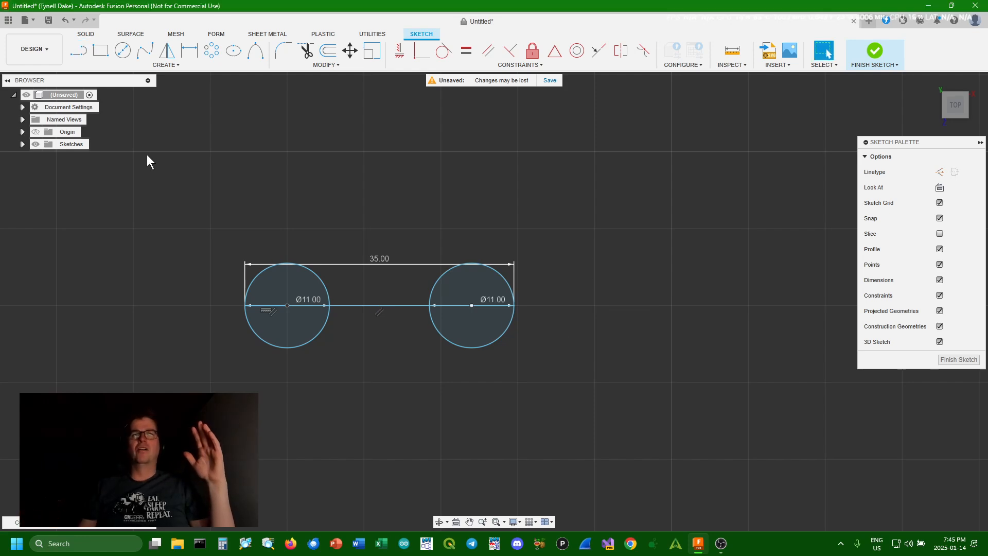
- Draw a 2.5 mm vertical line downward from a grid point level with the circle centers, about 10 mm right of the second circle
click(78, 50)
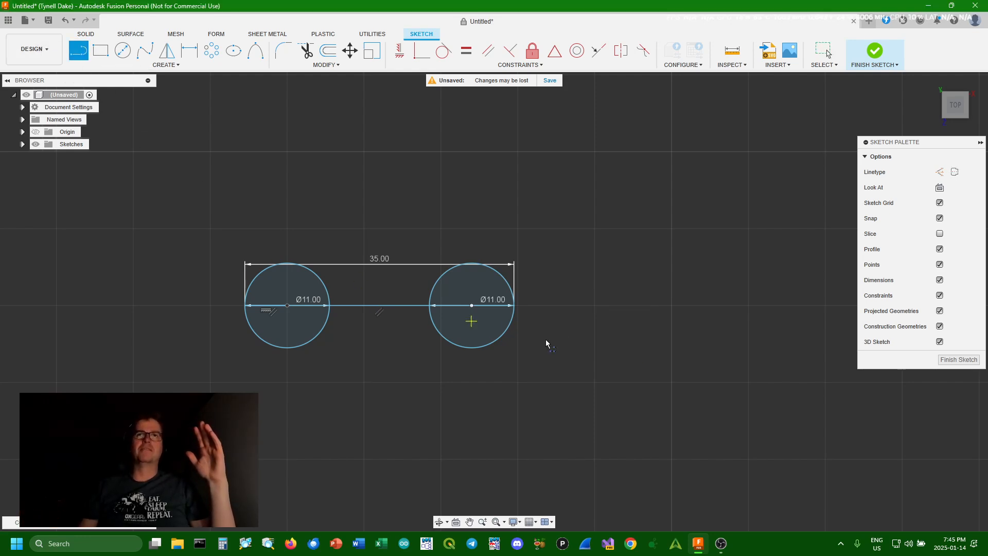
click(594, 306)
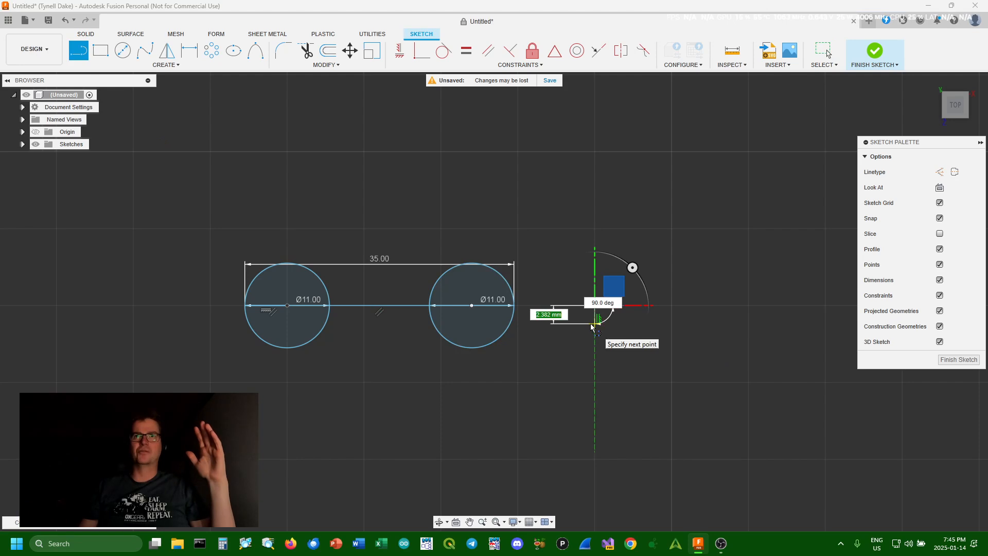
text(2.5)
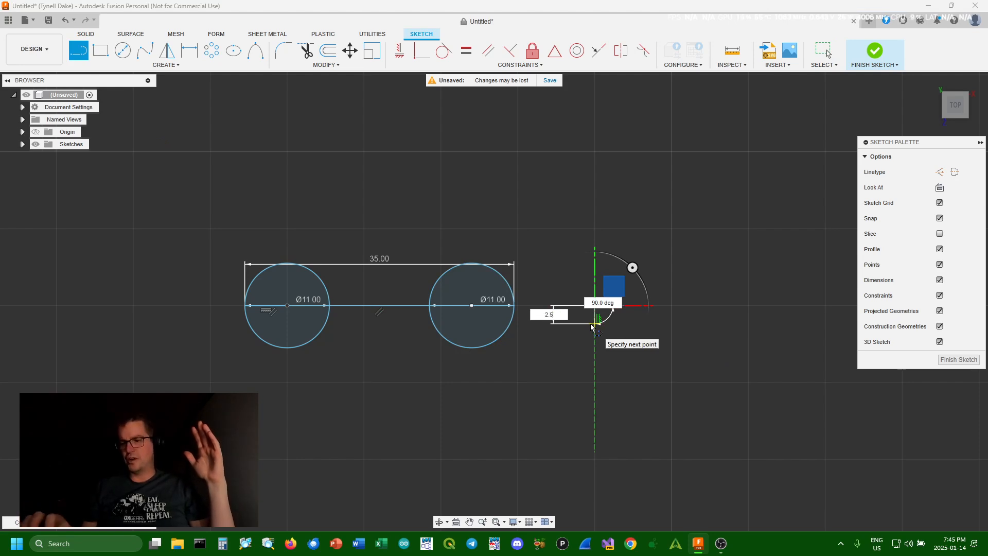
key(Tab)
key(Return)
key(Escape)
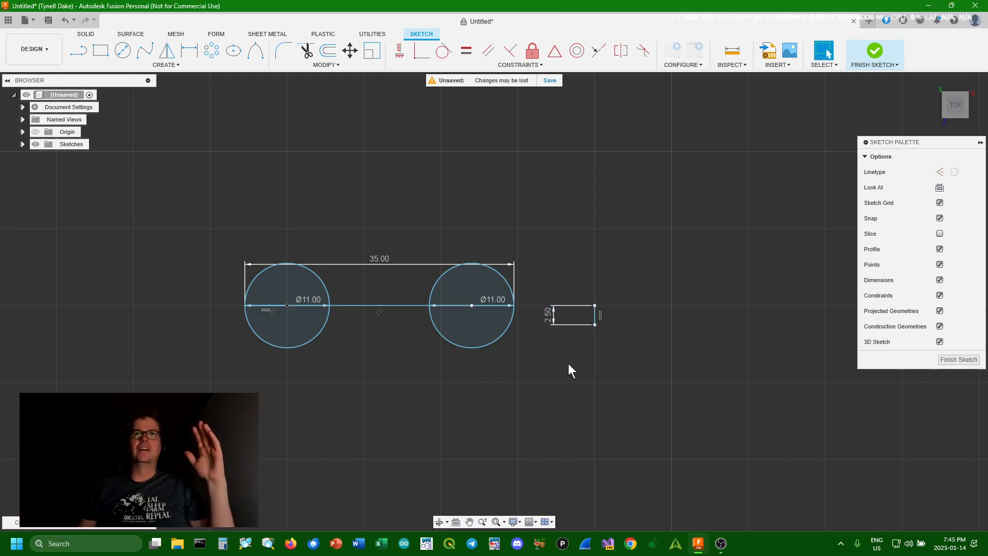
- Draw a second 2.5 mm vertical line upward from the top end of the short vertical line
click(79, 49)
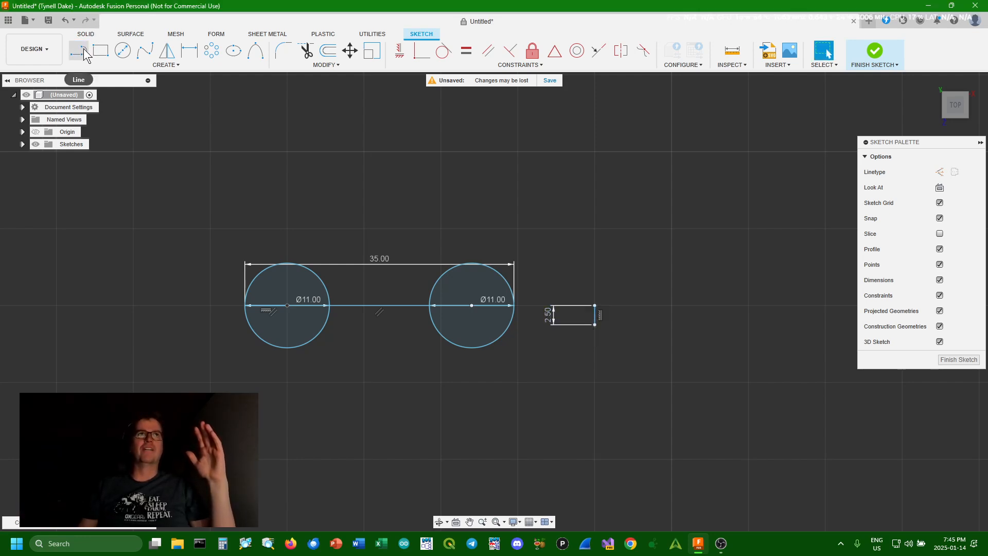
click(595, 306)
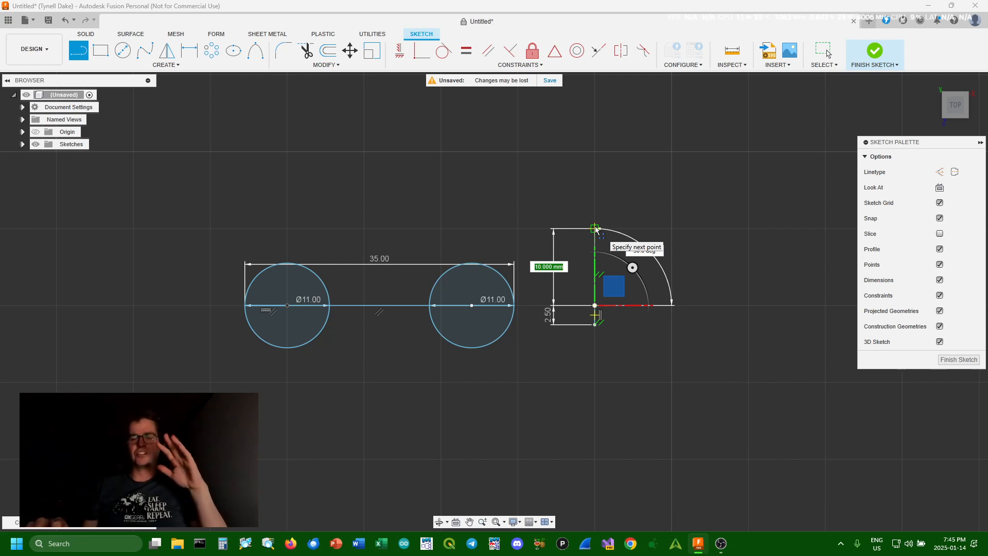
text(2.5)
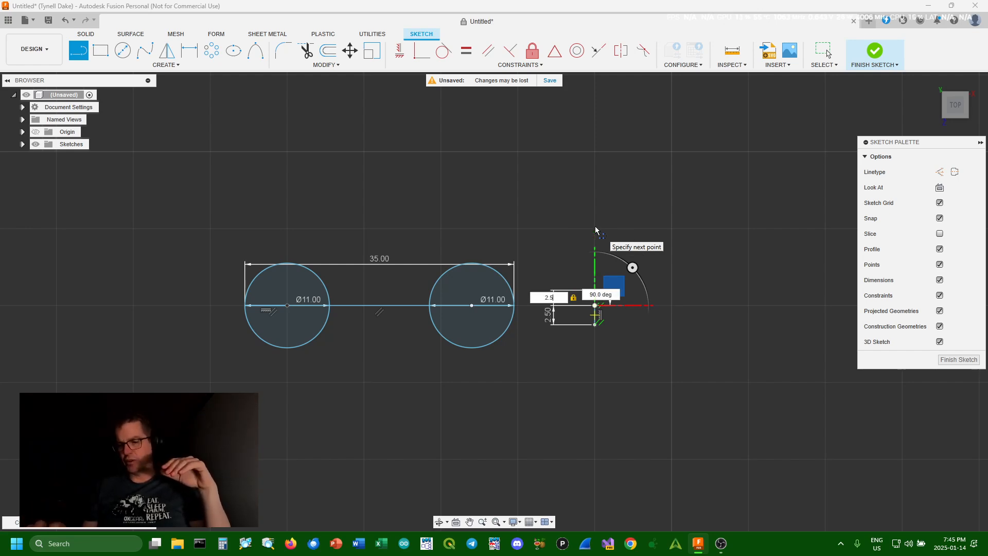
key(Return)
key(Escape)
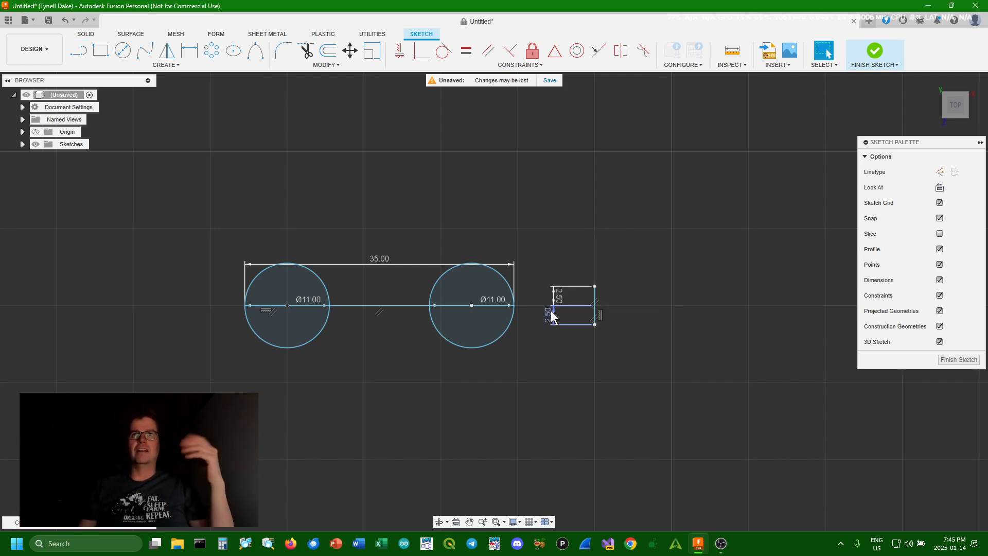
- Draw two horizontal lines from the upper and lower ends of the short vertical lines leftward to the first circle's edge
click(84, 51)
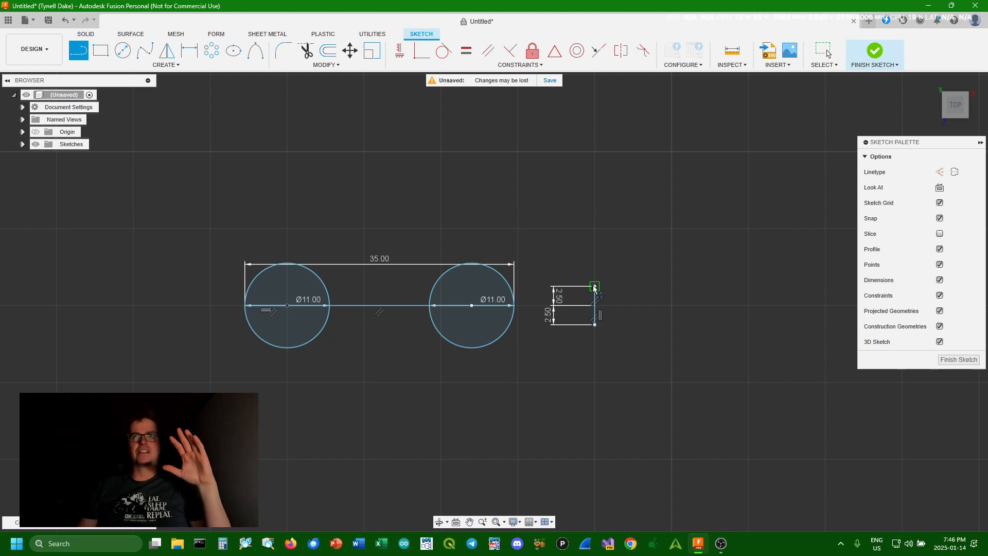
mouse_move(595, 286)
mouse_down()
mouse_move(636, 294)
mouse_move(553, 309)
mouse_move(511, 288)
mouse_move(323, 283)
mouse_up()
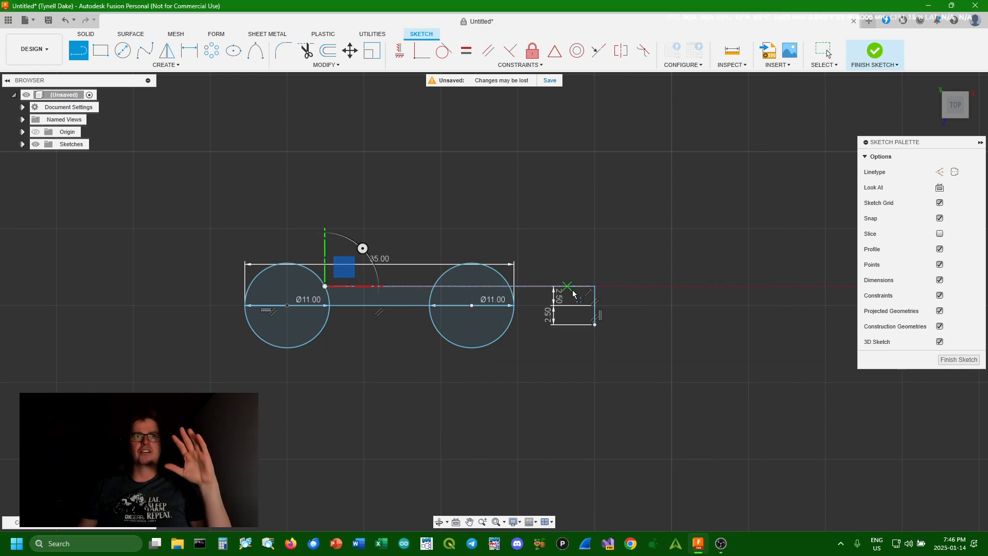
drag(595, 329, 324, 327)
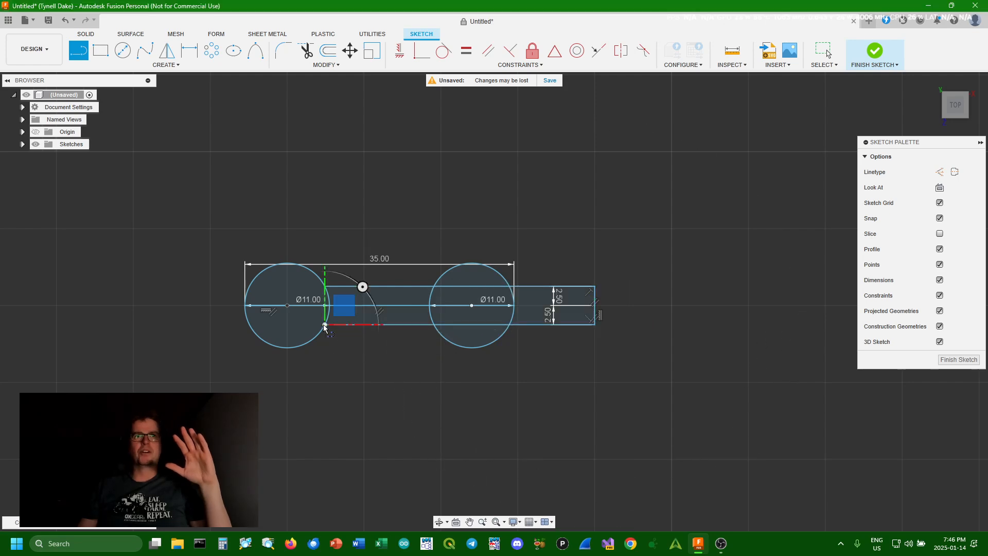
- Trim away the bar lines extending past the second circle and both short vertical lines beyond it
click(306, 52)
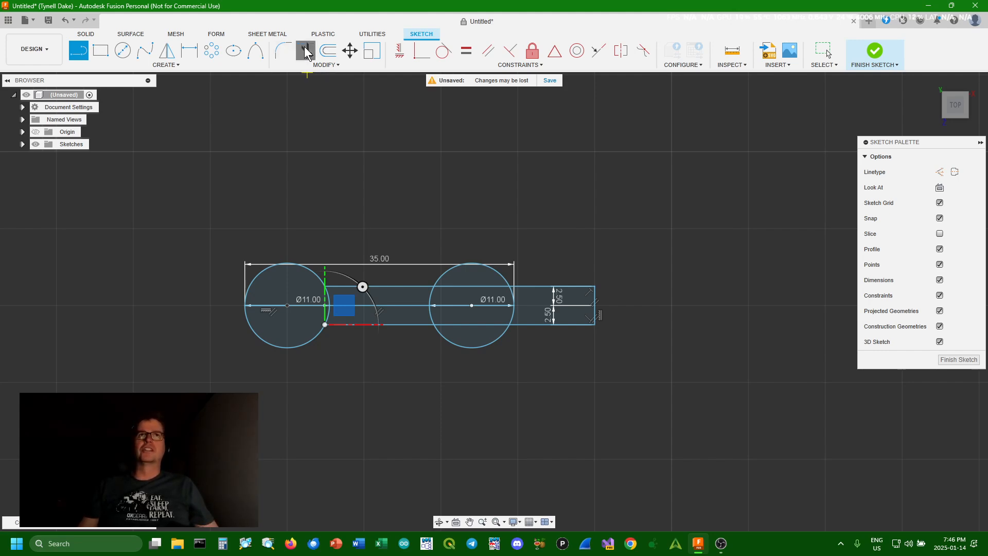
click(540, 286)
click(561, 327)
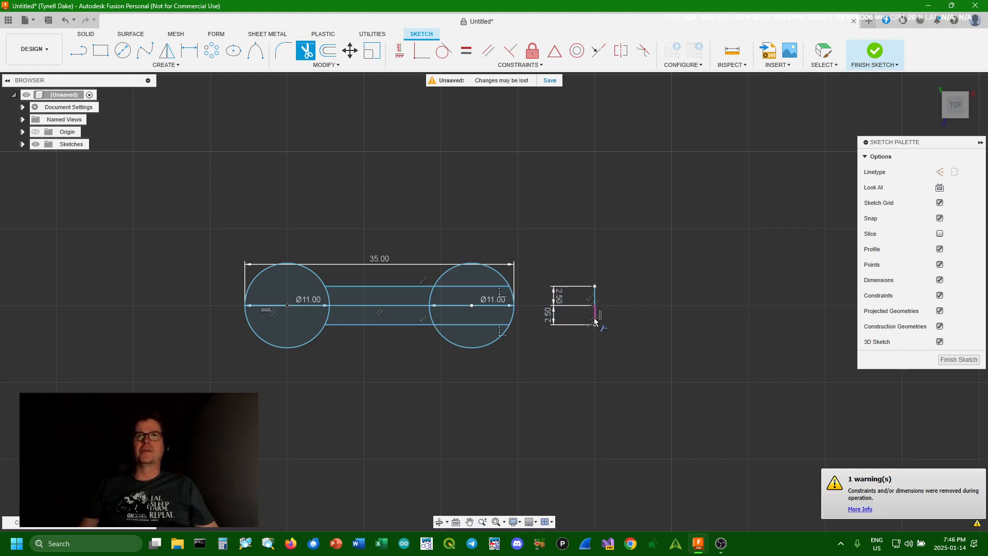
click(594, 319)
click(595, 298)
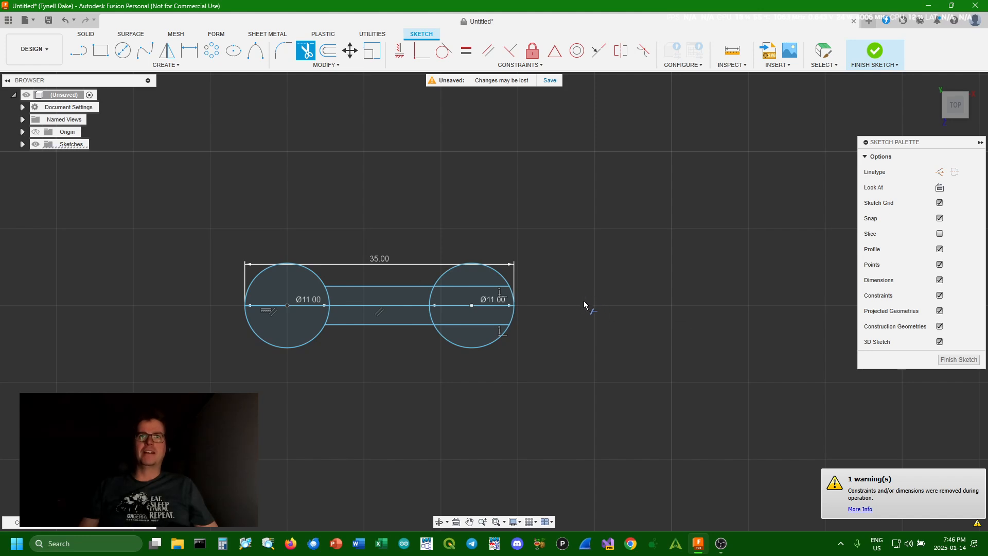
- Trim the bar's upper and lower lines inside the second circle, and remove the entire horizontal centerline through both circles
click(459, 308)
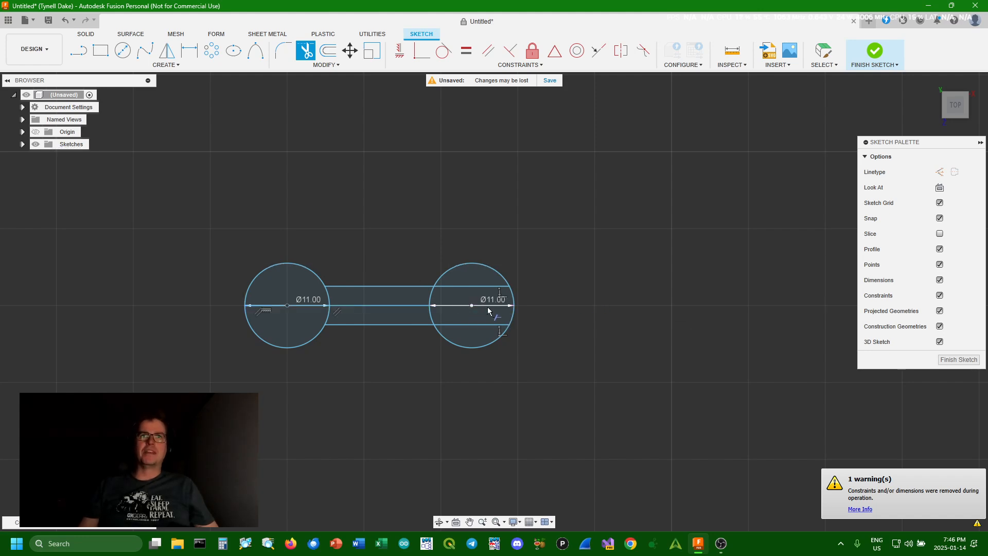
click(477, 287)
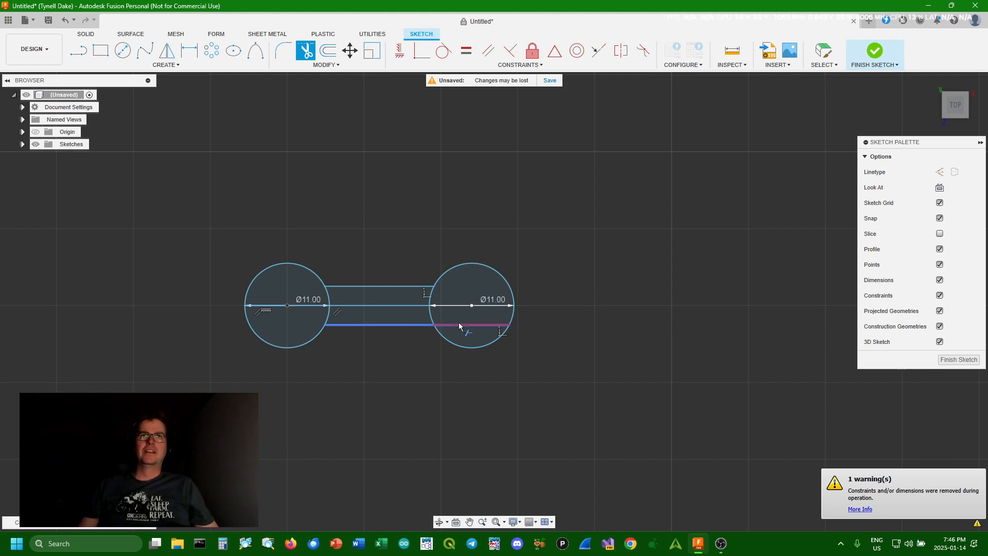
click(458, 326)
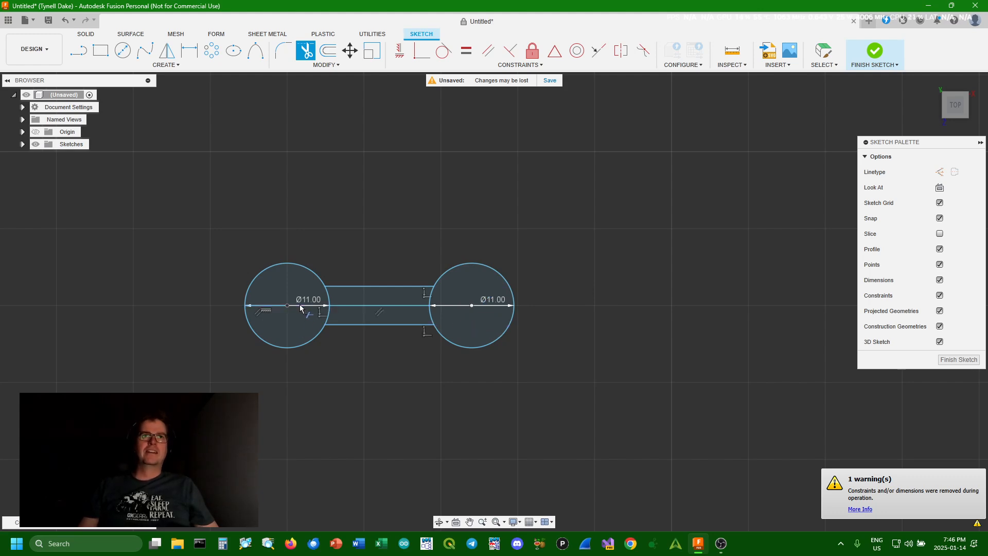
click(270, 306)
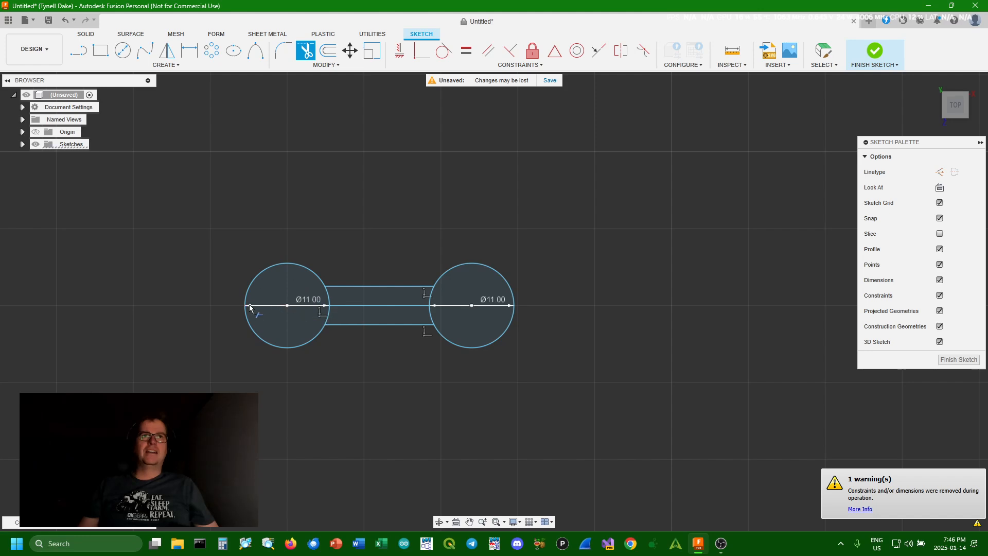
click(387, 305)
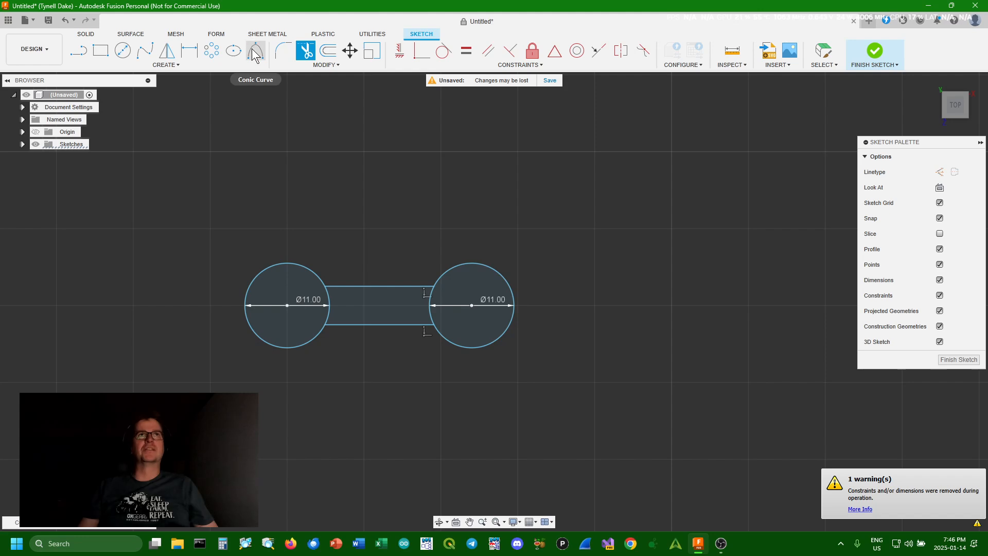
click(283, 52)
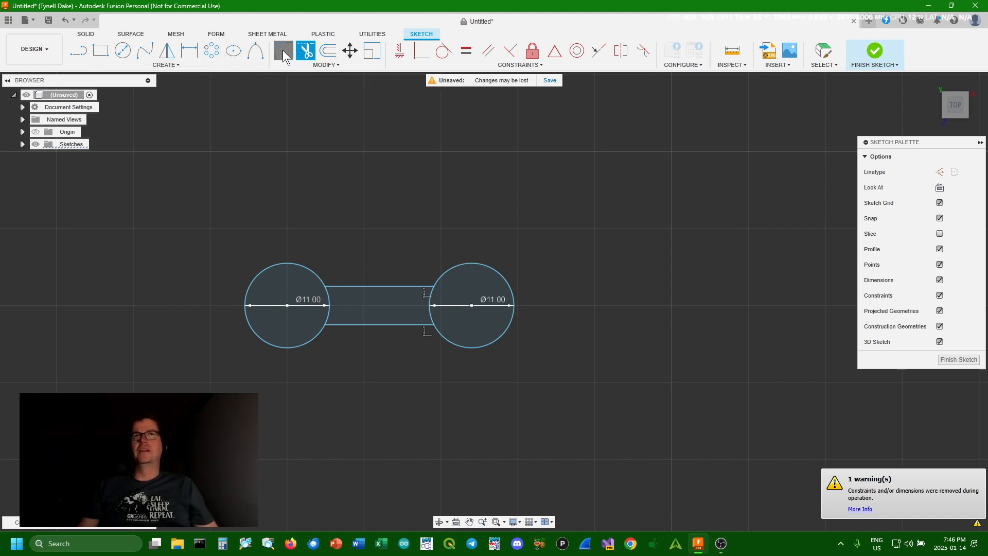
click(344, 287)
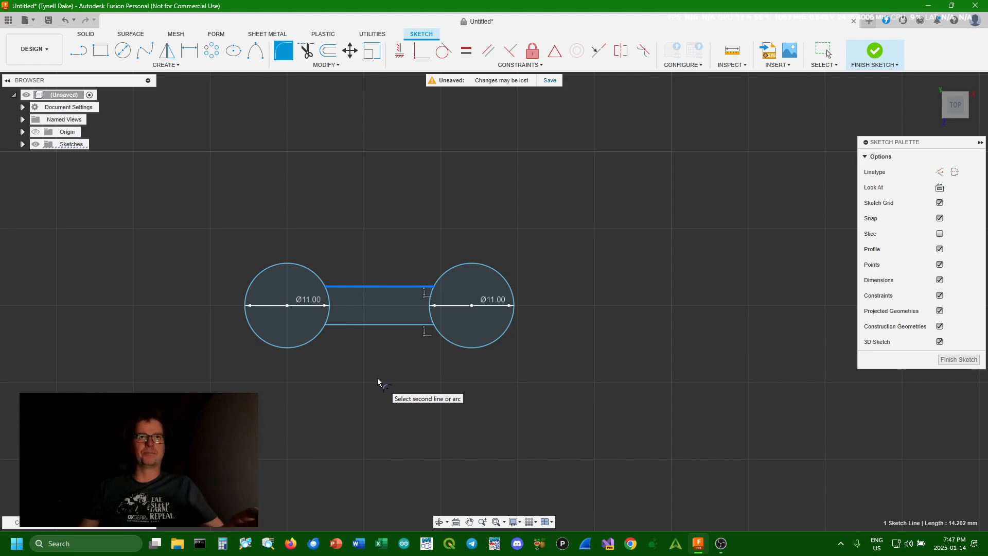
key(Escape)
scroll(327, 291, up, 3)
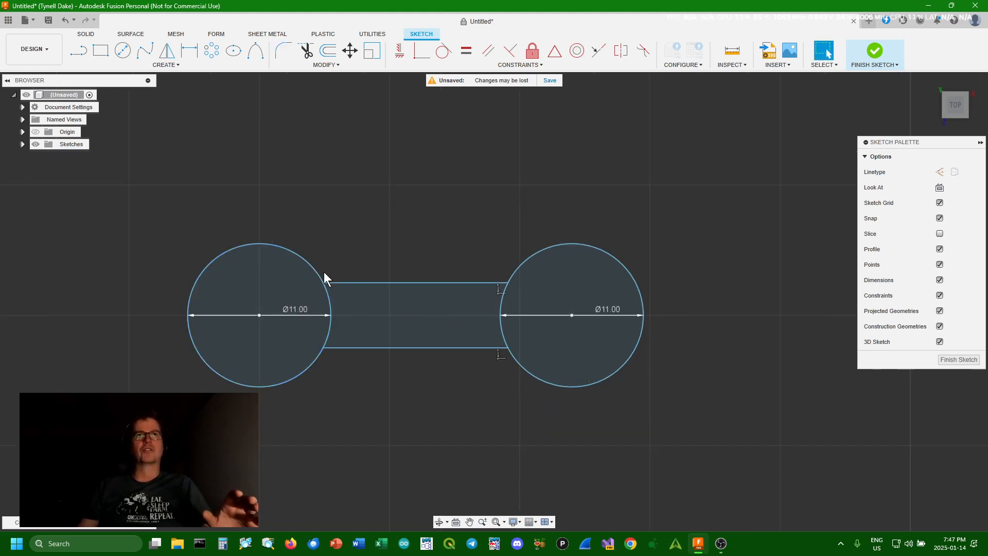
scroll(324, 273, up, 8)
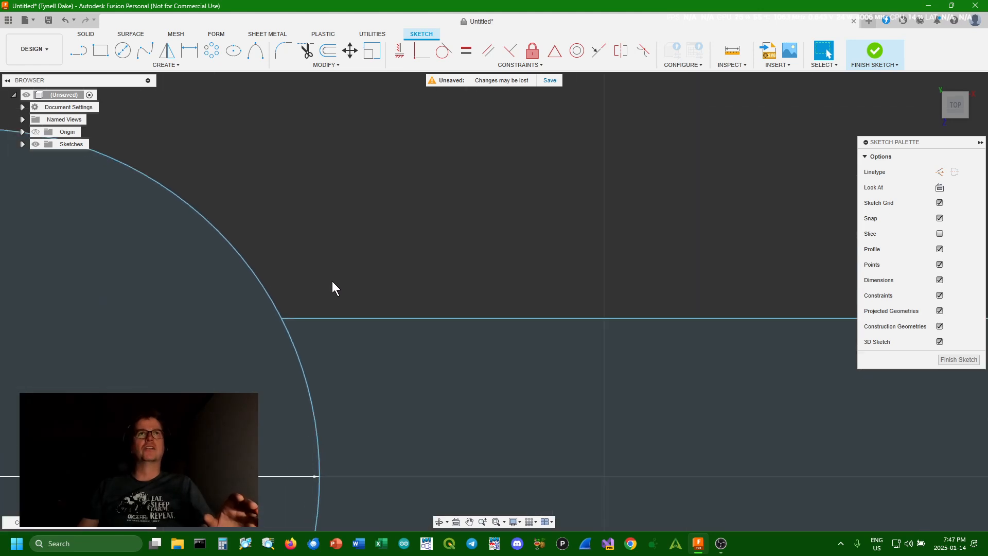
scroll(333, 282, up, 1)
click(283, 50)
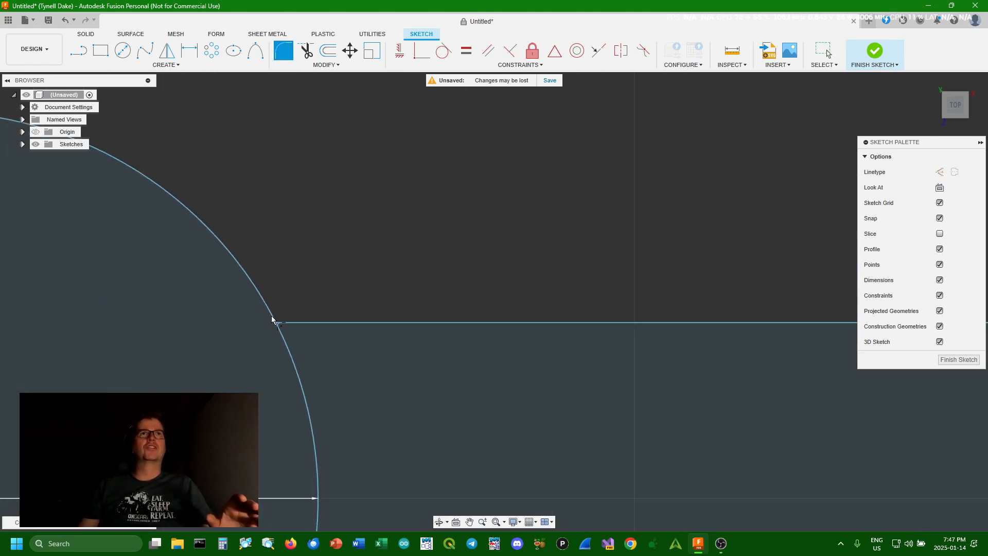
click(296, 323)
click(297, 324)
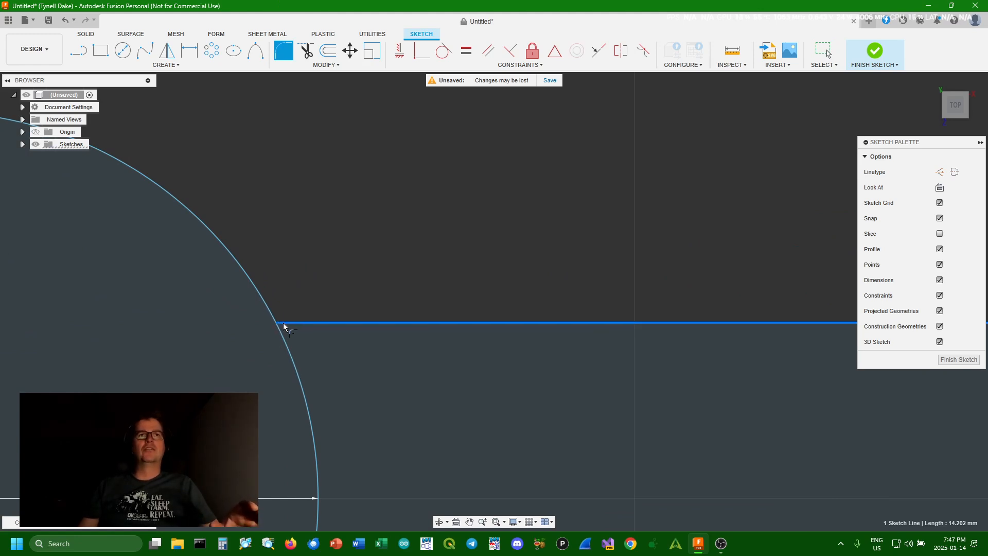
key(Escape)
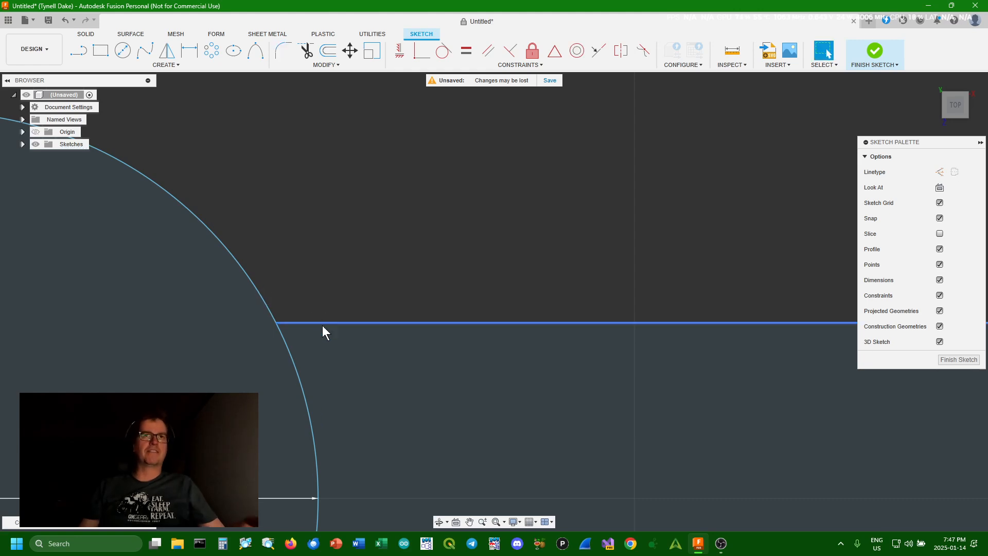
- Trim the arc of each circle lying between the bar's upper and lower lines, leaving one continuous dumbbell outline
scroll(330, 340, down, 5)
click(306, 50)
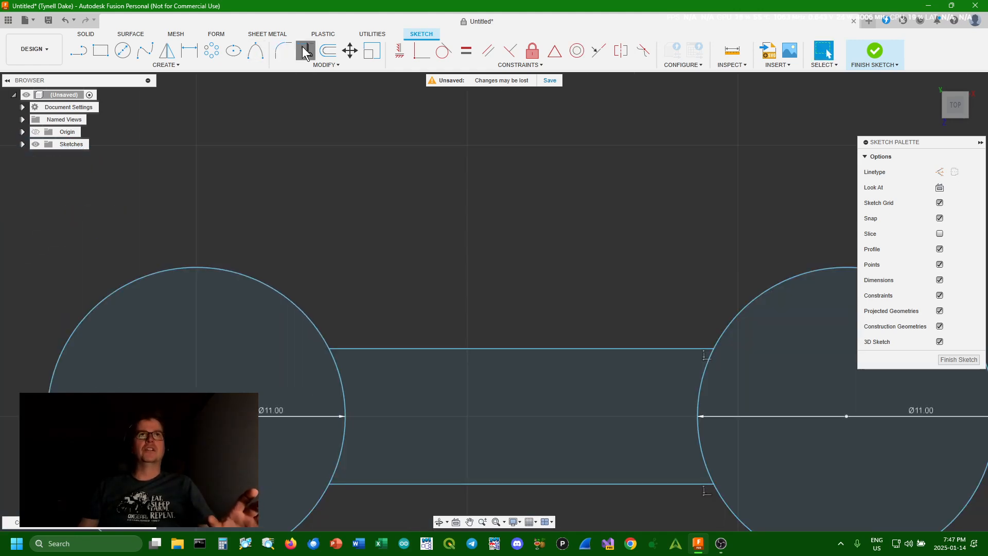
click(344, 394)
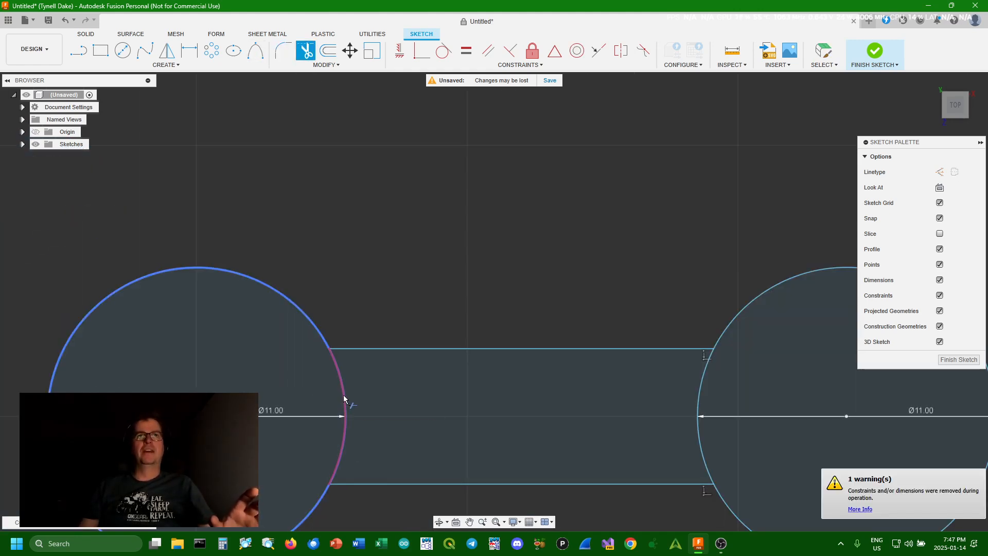
click(707, 378)
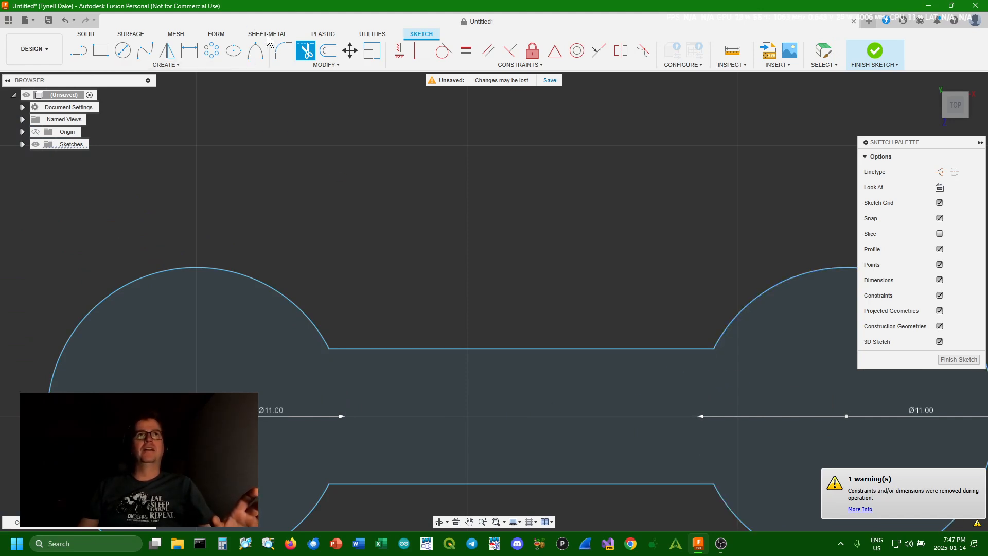
- Fillet the two upper corners where the bar's top line meets the circles with a 1 mm radius
click(283, 50)
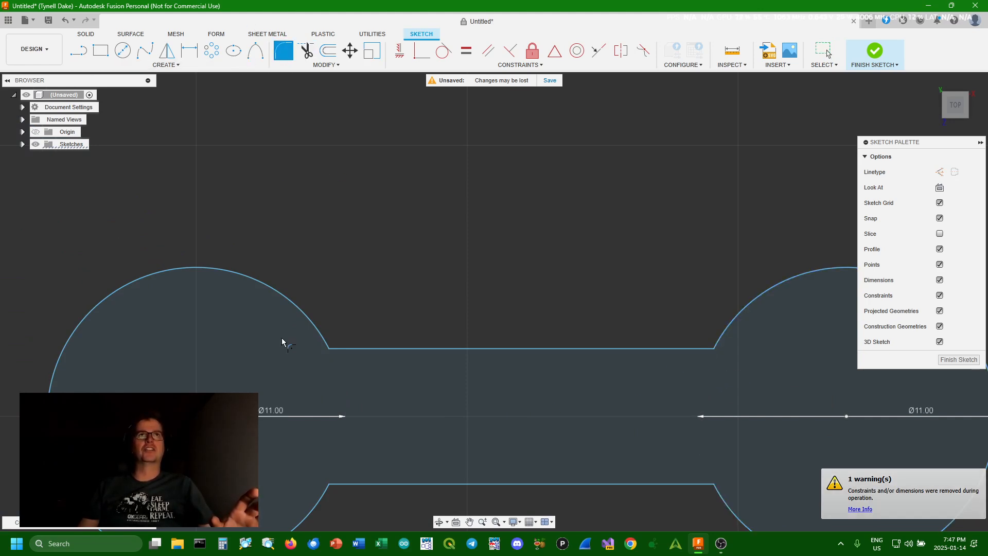
click(345, 349)
click(324, 343)
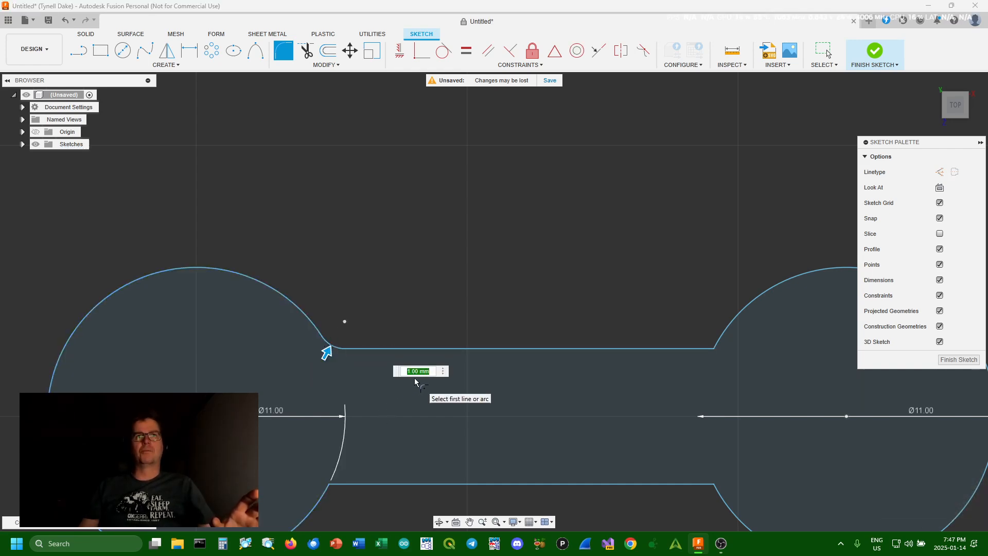
click(696, 348)
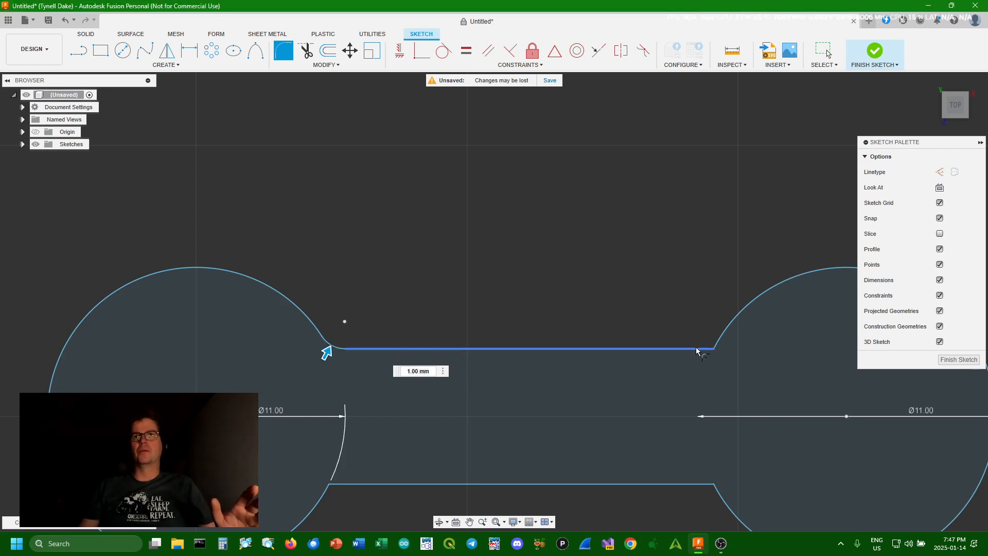
click(727, 336)
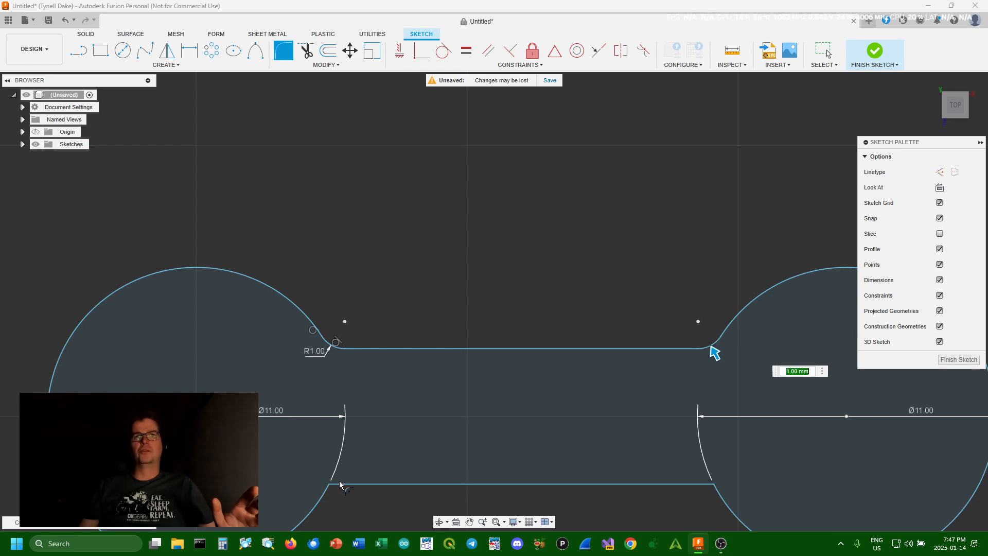
- Fillet the two lower corners where the bar's bottom line meets the circles with a 1 mm radius
click(366, 485)
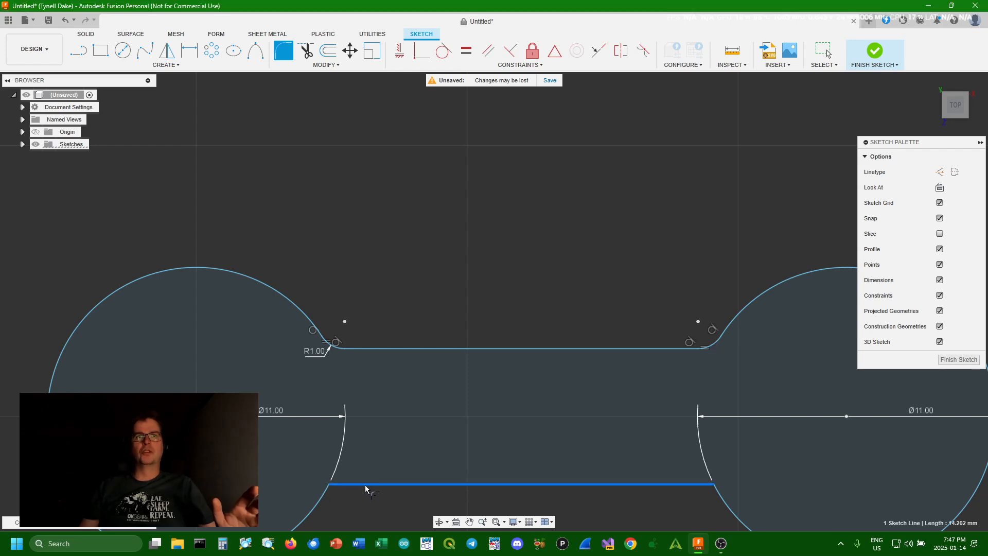
click(325, 497)
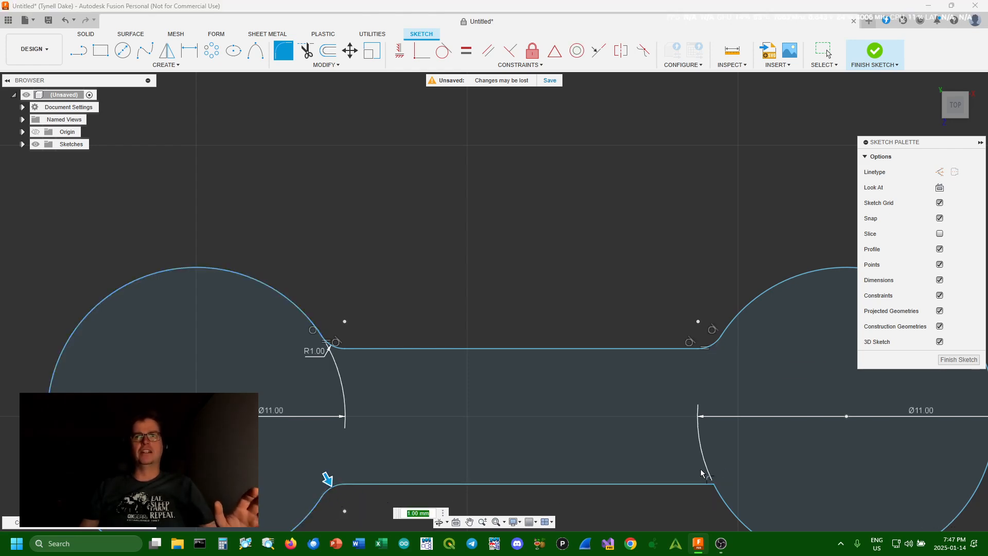
mouse_move(683, 280)
middle_down()
mouse_move(624, 151)
mouse_move(644, 126)
middle_up()
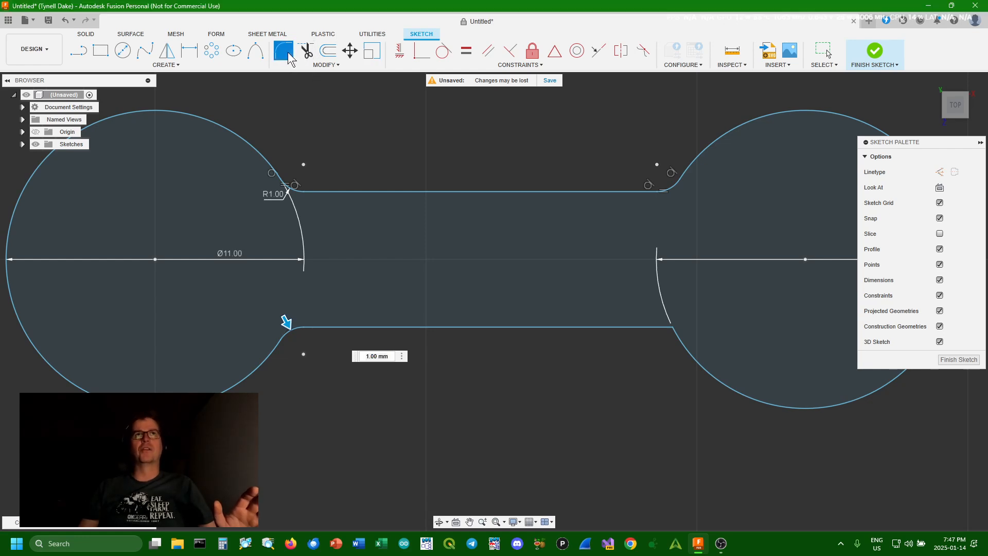
click(662, 333)
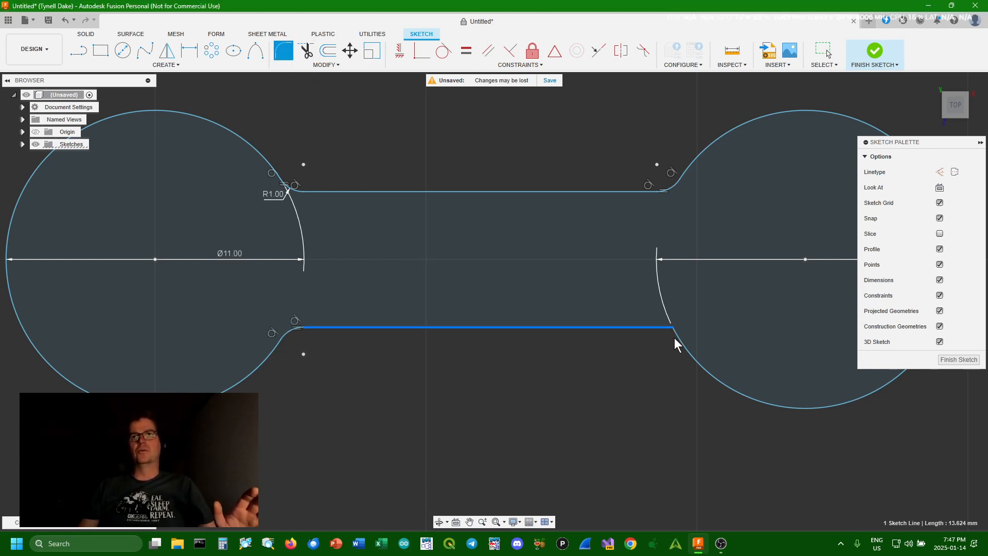
click(675, 346)
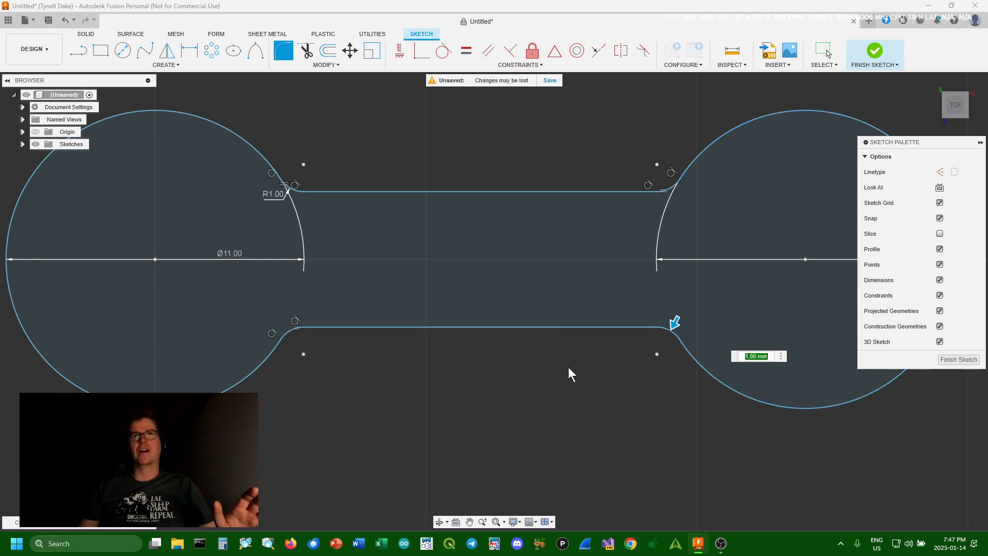
- Offset the whole chained dumbbell outline outward with a distance of -2 mm
scroll(563, 384, down, 3)
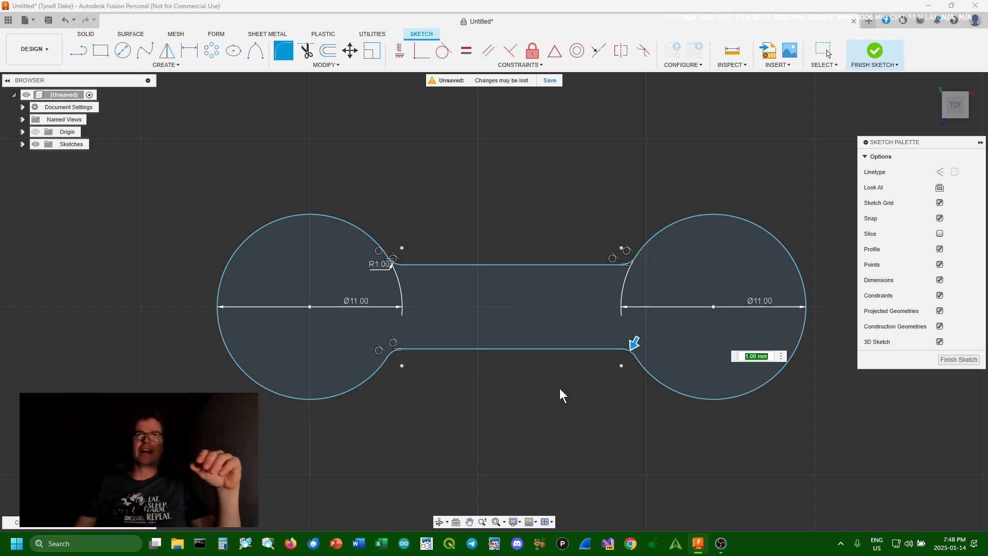
click(327, 56)
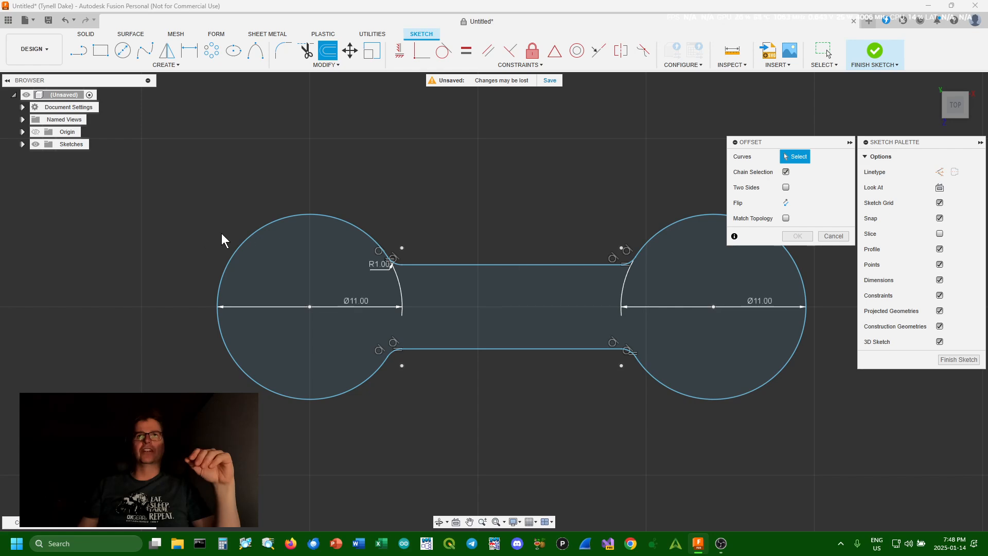
click(530, 350)
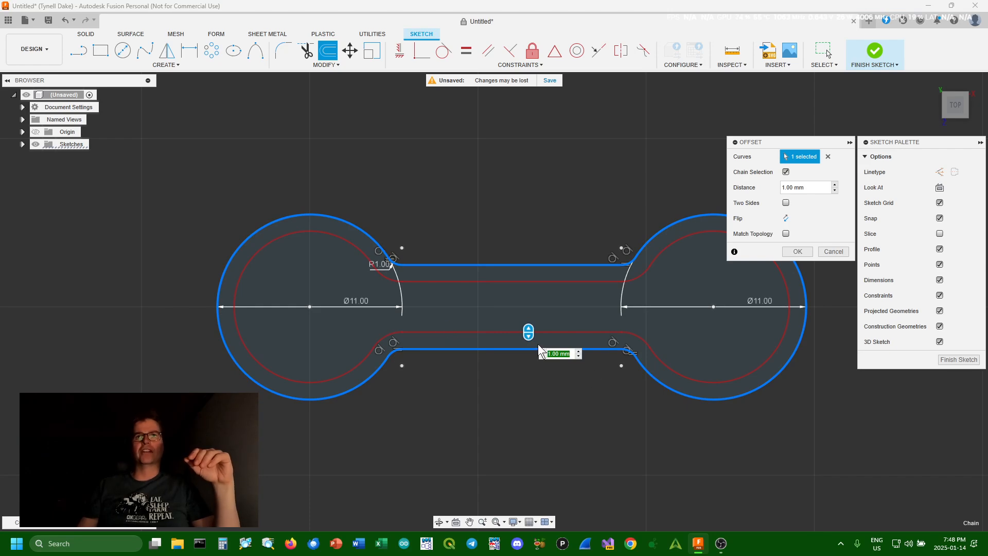
drag(529, 333, 529, 379)
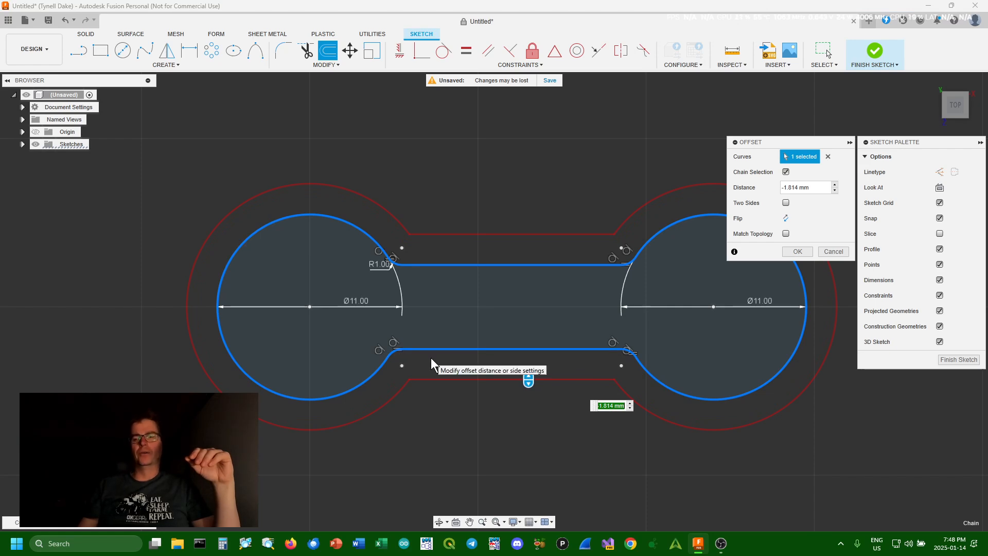
text(2)
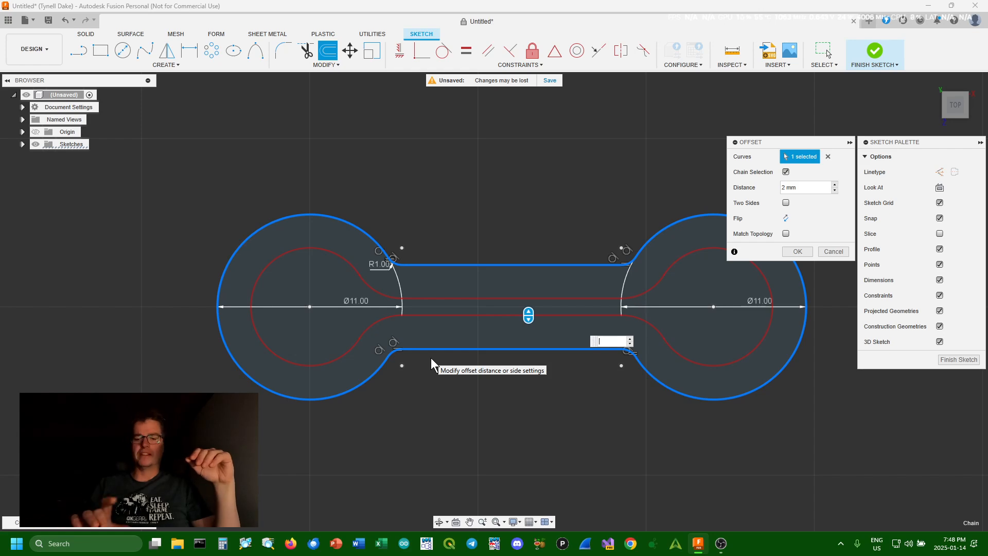
key(BackSpace)
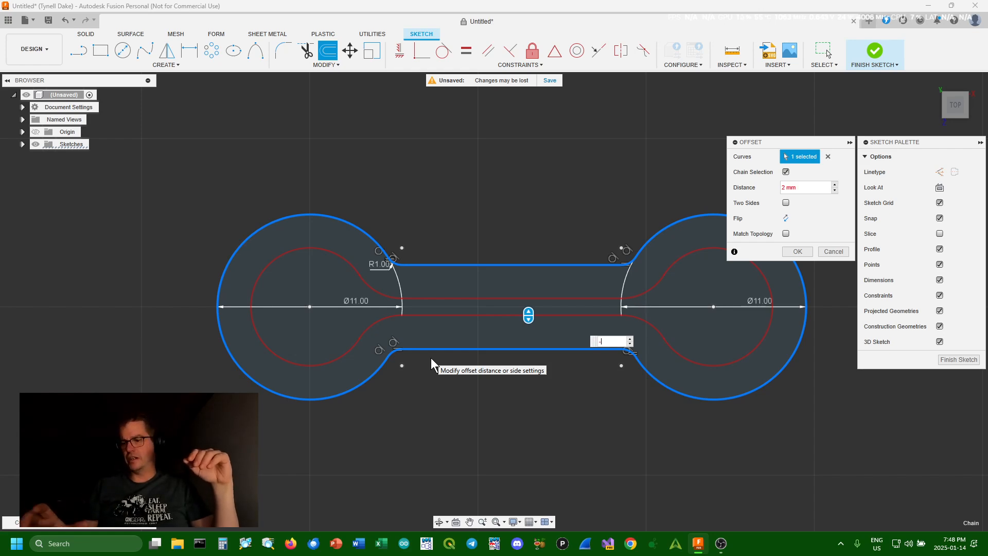
text(-2)
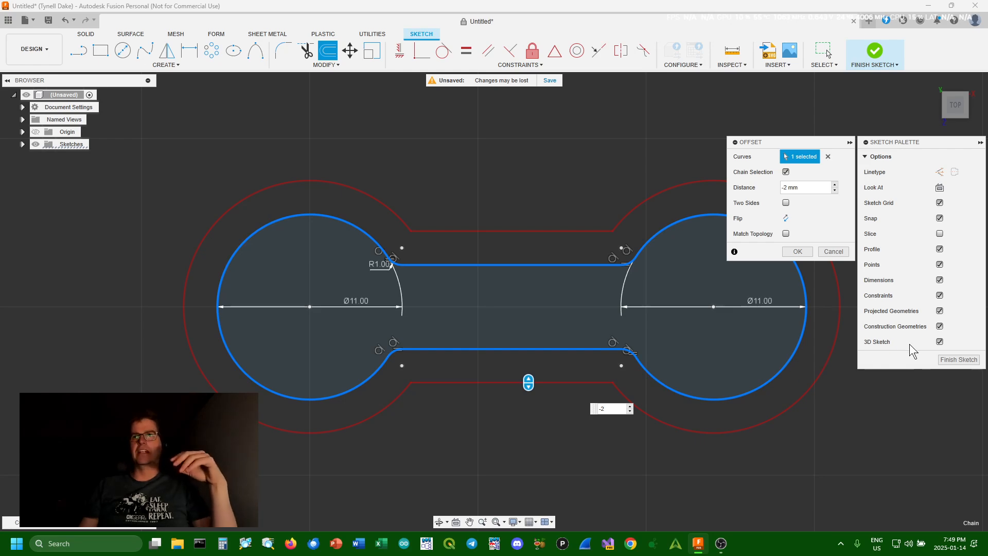
click(798, 252)
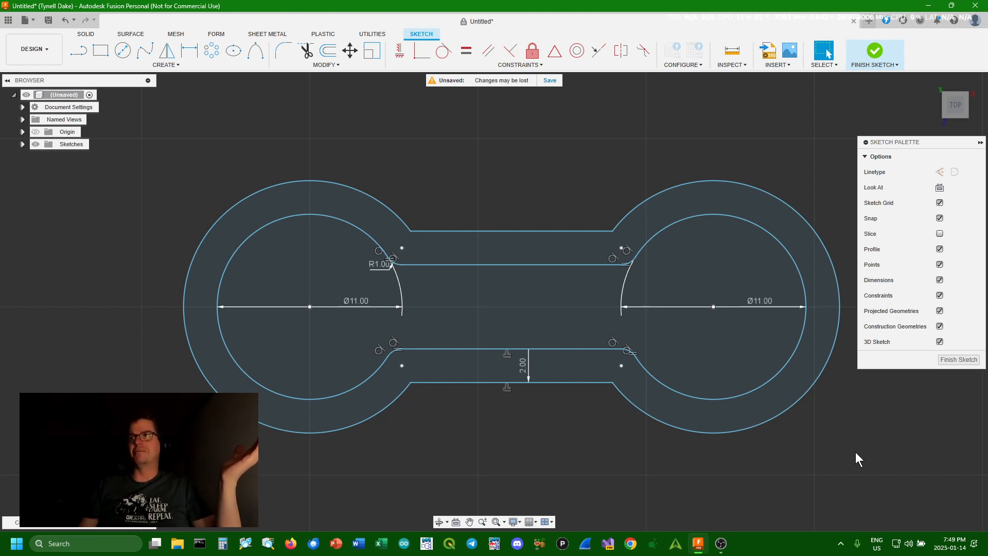
- Finish the sketch and extrude the inner dumbbell profile 11 mm to one side as a new body
click(955, 358)
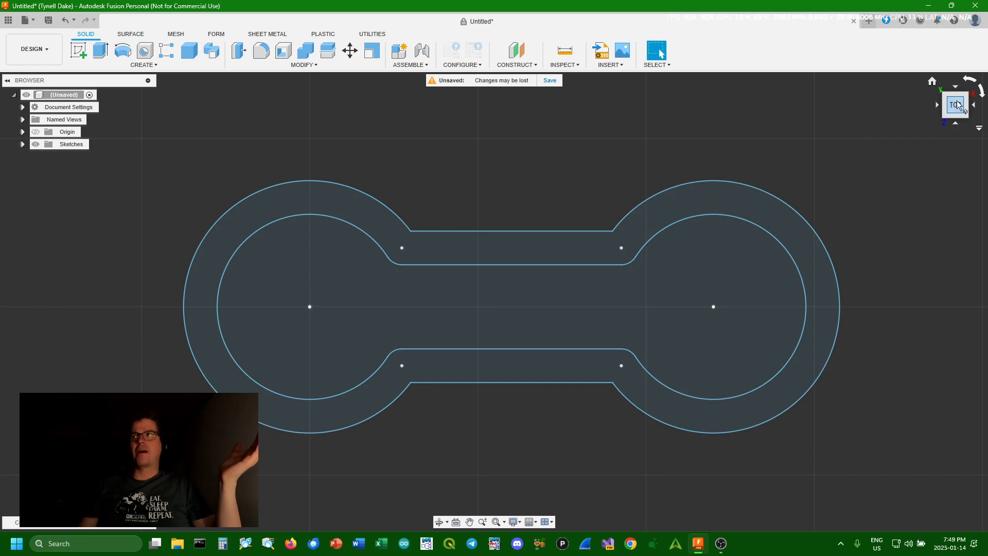
drag(963, 105, 961, 73)
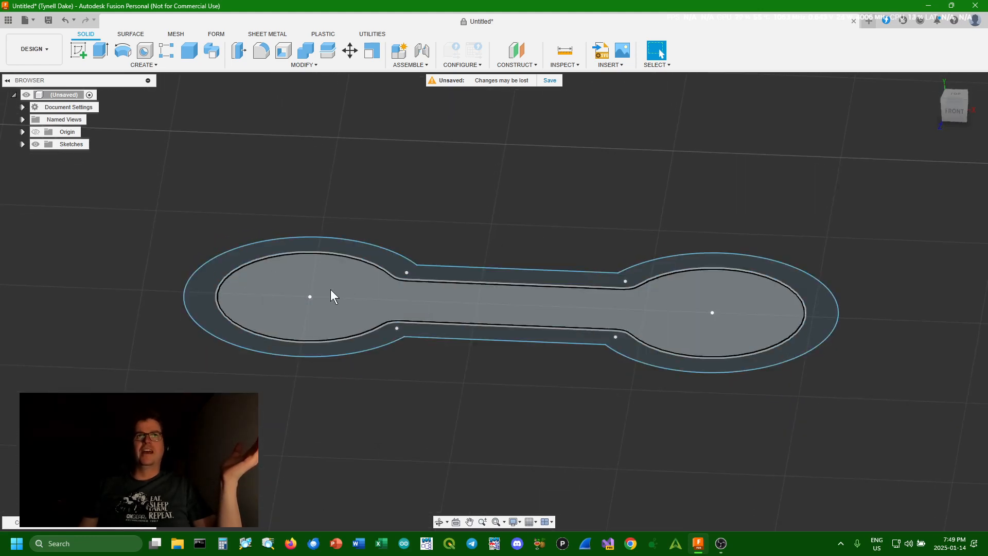
click(102, 51)
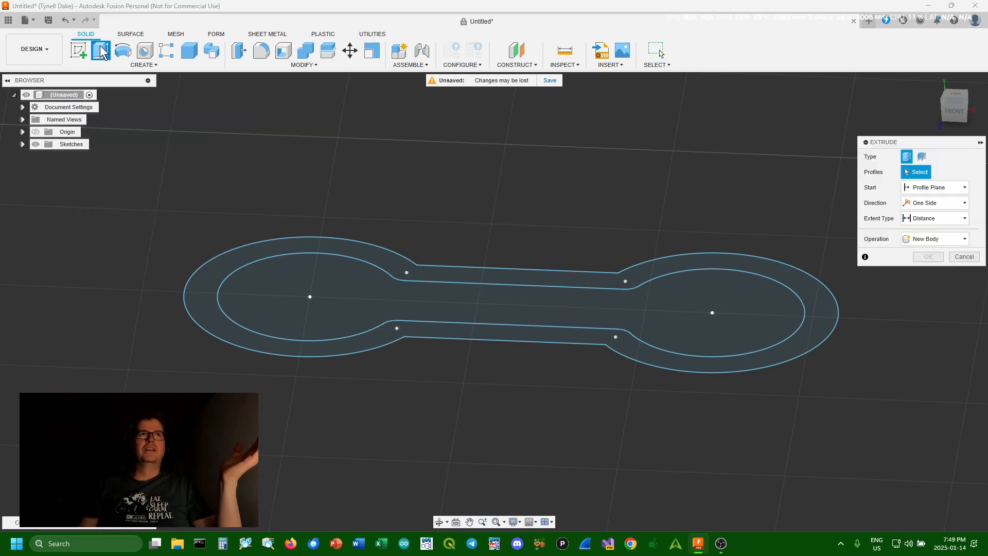
click(650, 309)
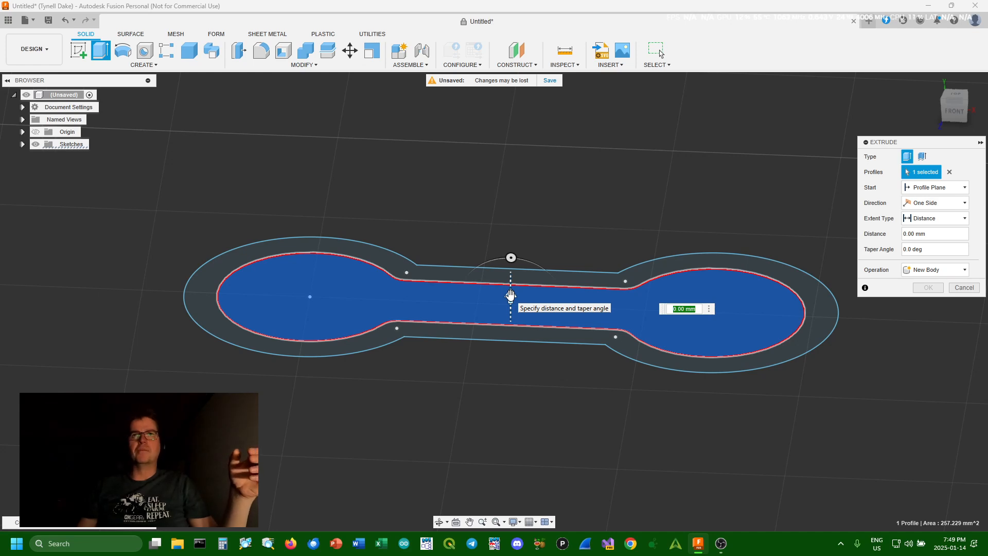
click(511, 295)
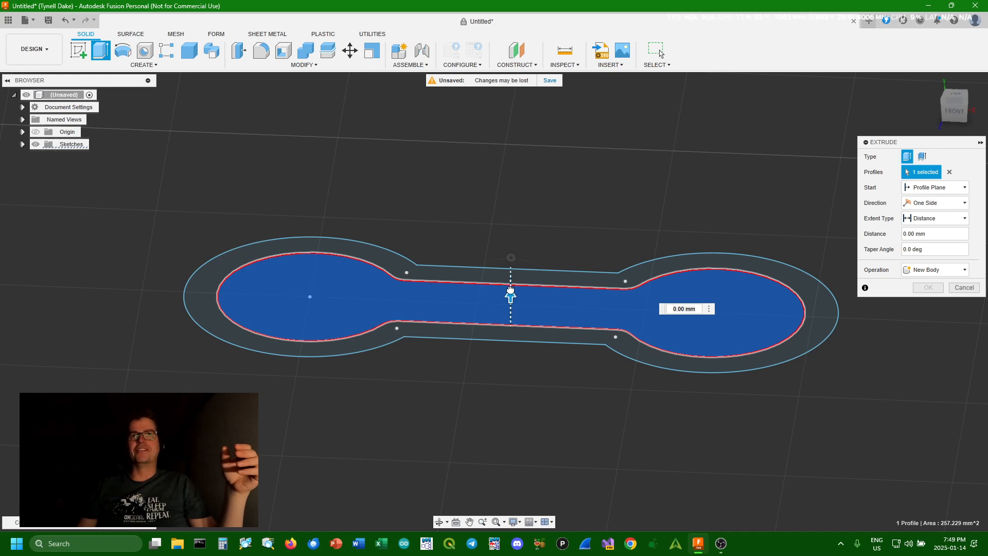
drag(511, 292, 517, 239)
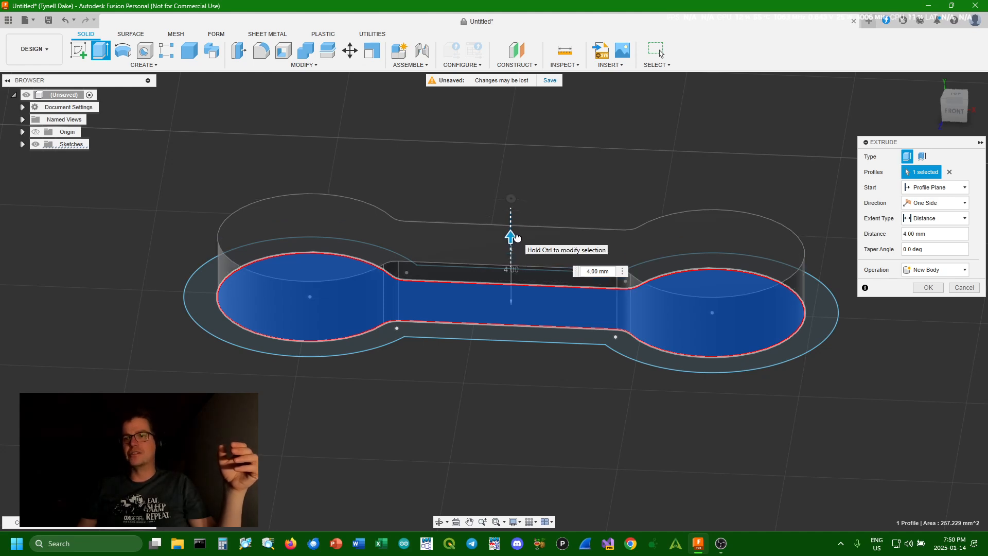
drag(517, 238, 517, 235)
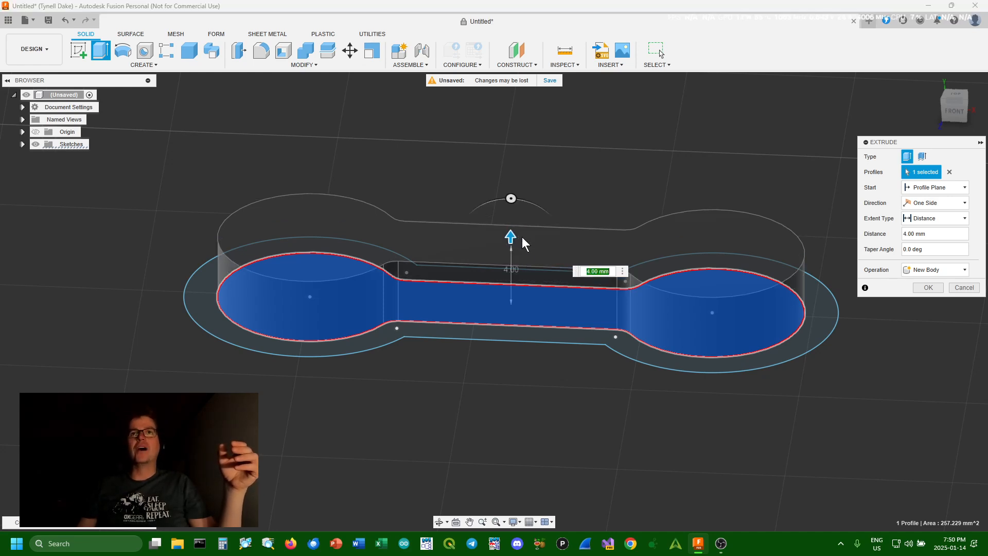
text(11)
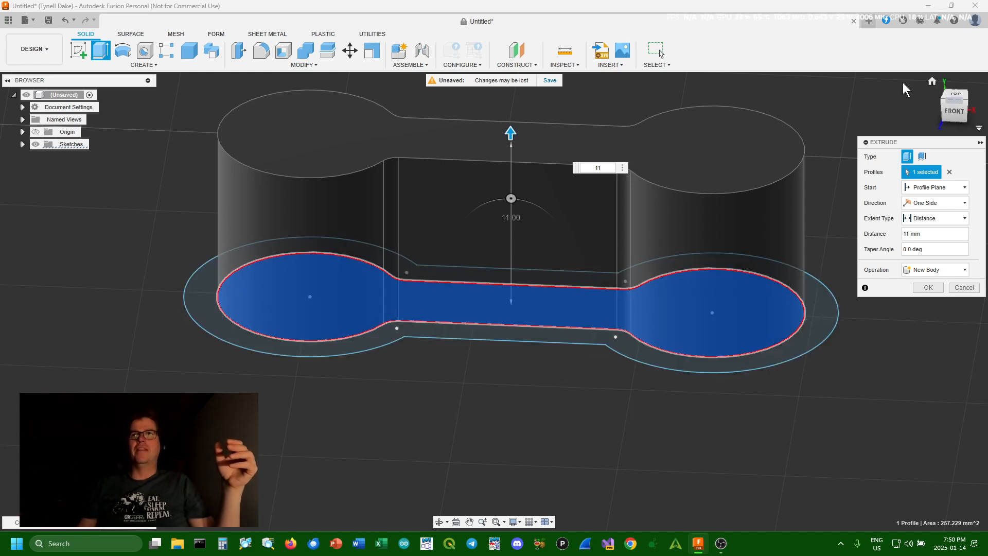
click(930, 287)
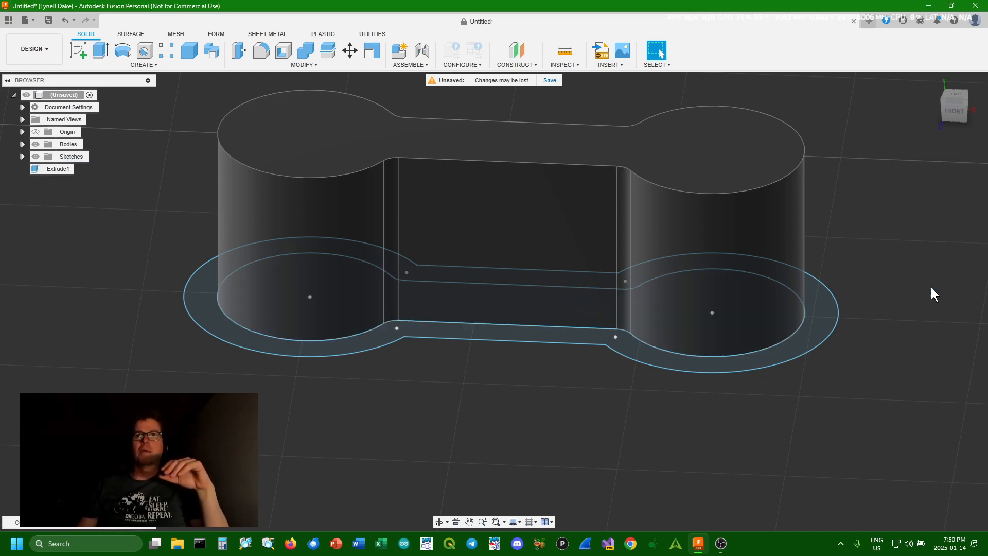
- Extrude both the inner profile and the surrounding offset ring by -1 mm, away from the body, joined to it as a base flange
mouse_move(959, 104)
mouse_down()
mouse_move(890, 155)
mouse_move(839, 161)
mouse_move(752, 114)
mouse_move(597, 5)
mouse_up()
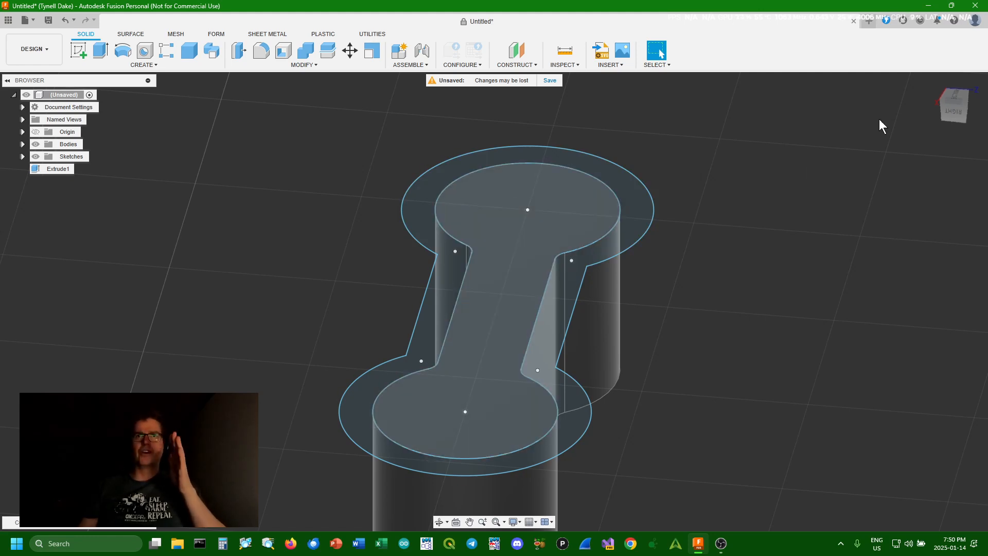
drag(955, 105, 942, 105)
mouse_move(494, 302)
shift+middle_down()
mouse_move(633, 298)
mouse_move(797, 206)
shift+middle_up()
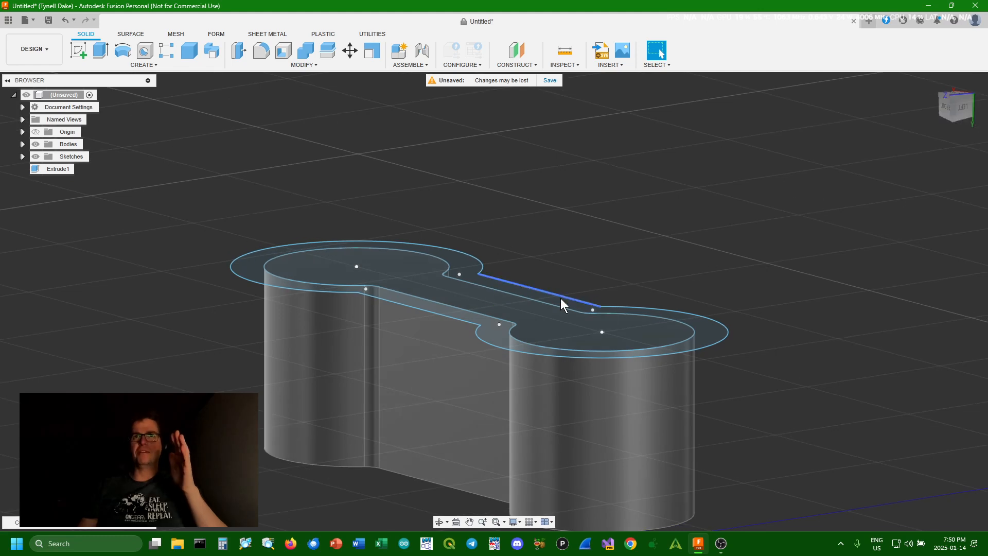
click(558, 326)
shift+click(496, 337)
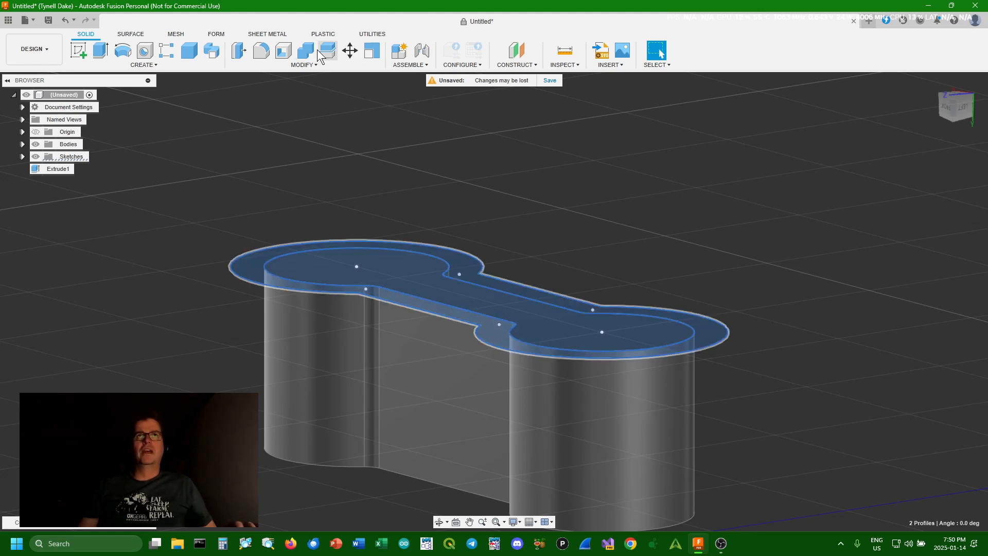
click(101, 51)
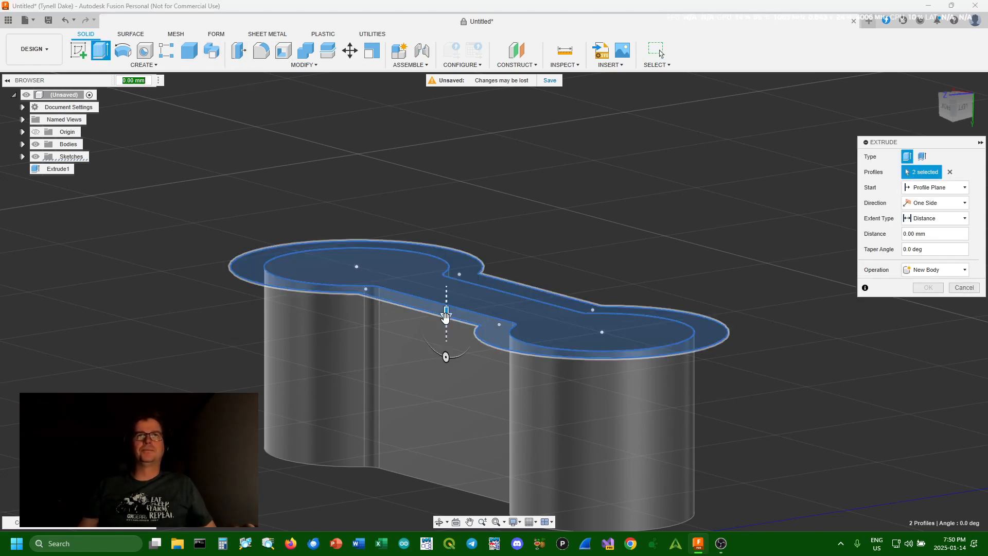
drag(446, 313, 446, 309)
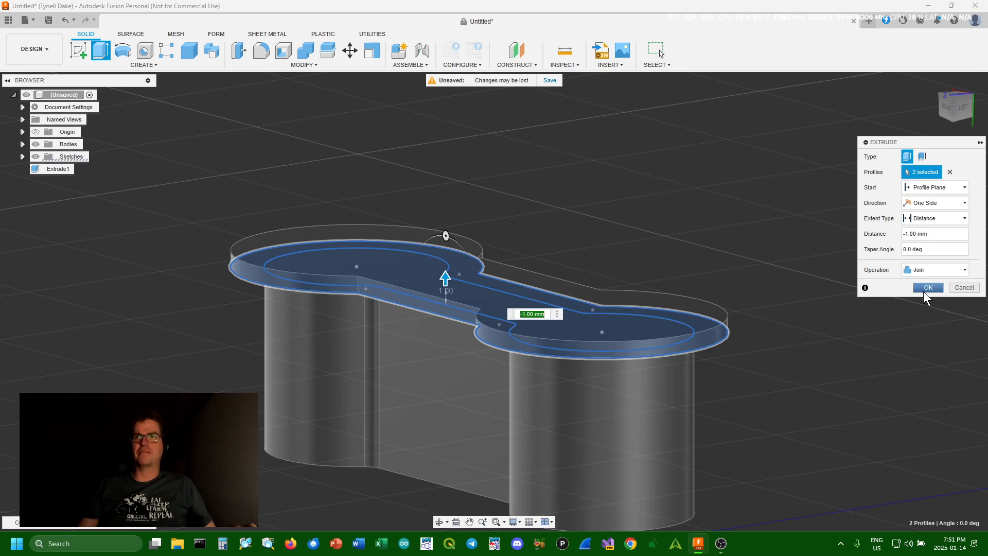
click(927, 288)
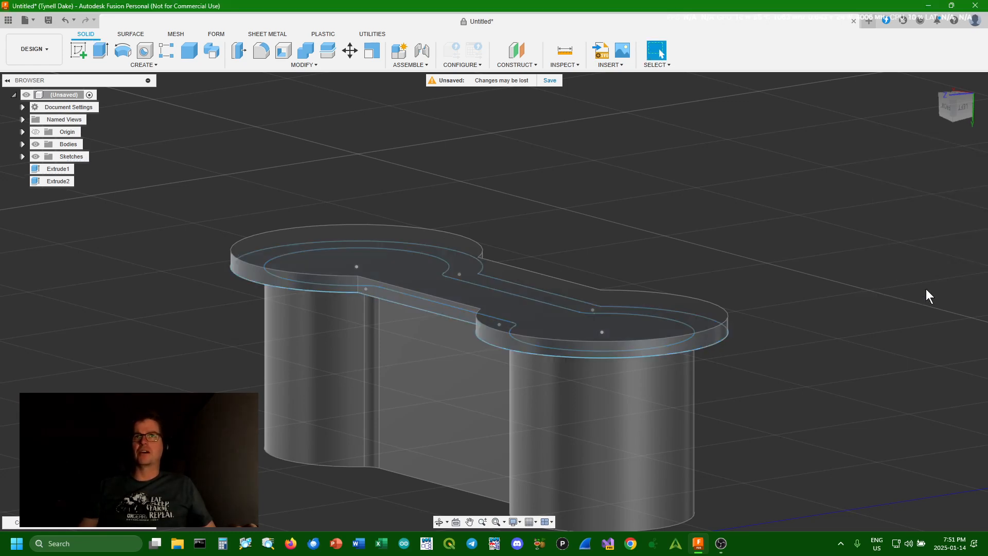
- Hide Sketch1 so only the solid body is displayed
click(22, 156)
click(46, 169)
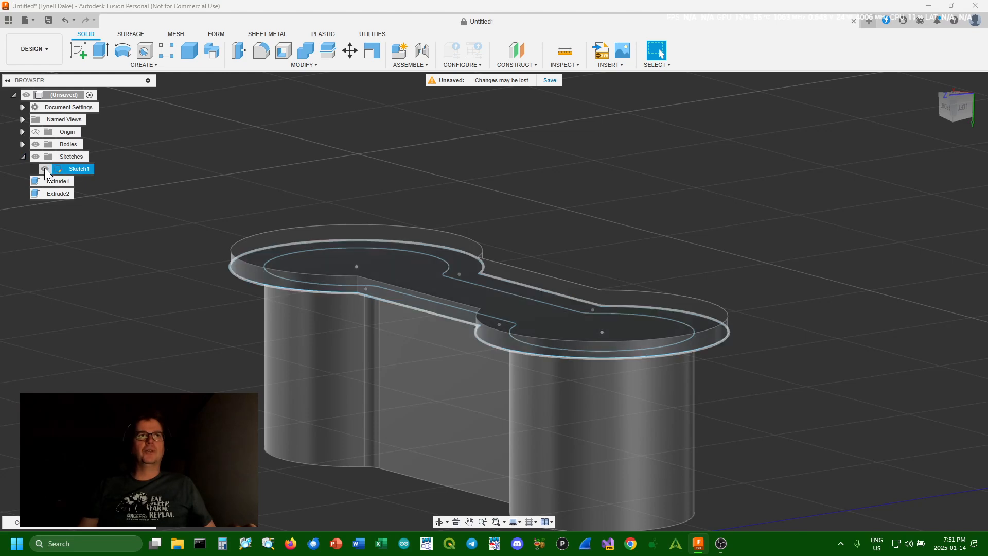
click(45, 168)
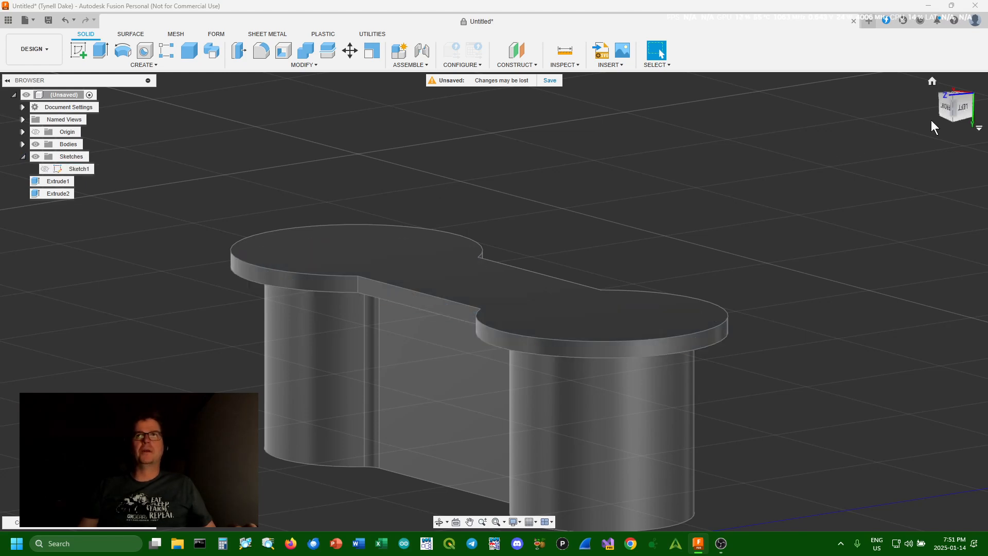
- Fillet the tangent edge chain around the dumbbell's end face opposite the flange with a 0.5 mm constant radius
mouse_move(961, 103)
mouse_down()
mouse_move(940, 147)
mouse_move(916, 123)
mouse_move(906, 167)
mouse_move(919, 221)
mouse_move(906, 239)
mouse_move(875, 244)
mouse_move(906, 229)
mouse_move(819, 203)
mouse_move(839, 206)
mouse_move(837, 262)
mouse_move(844, 164)
mouse_move(777, 198)
mouse_move(764, 221)
mouse_move(613, 222)
mouse_move(604, 250)
mouse_move(592, 224)
mouse_move(656, 224)
mouse_move(792, 184)
mouse_up()
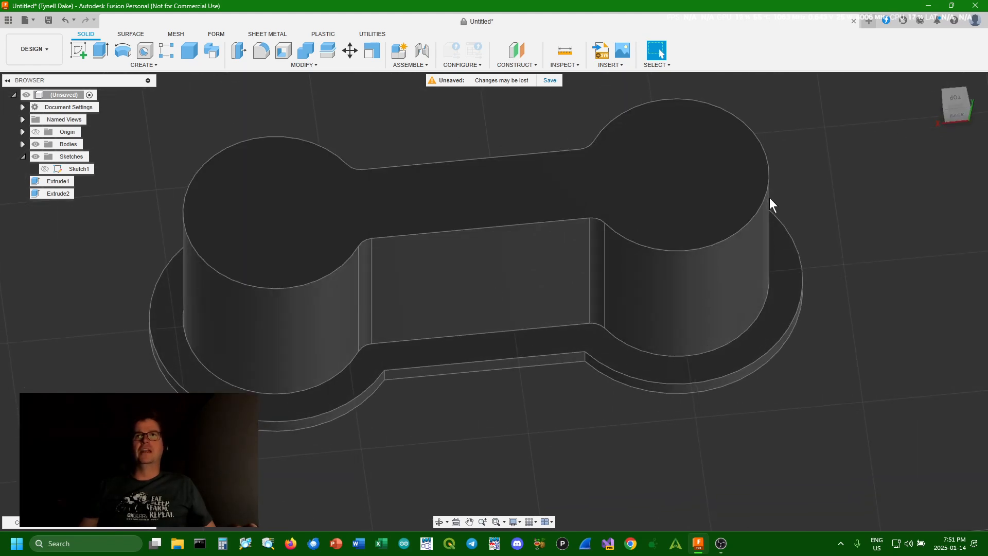
click(262, 52)
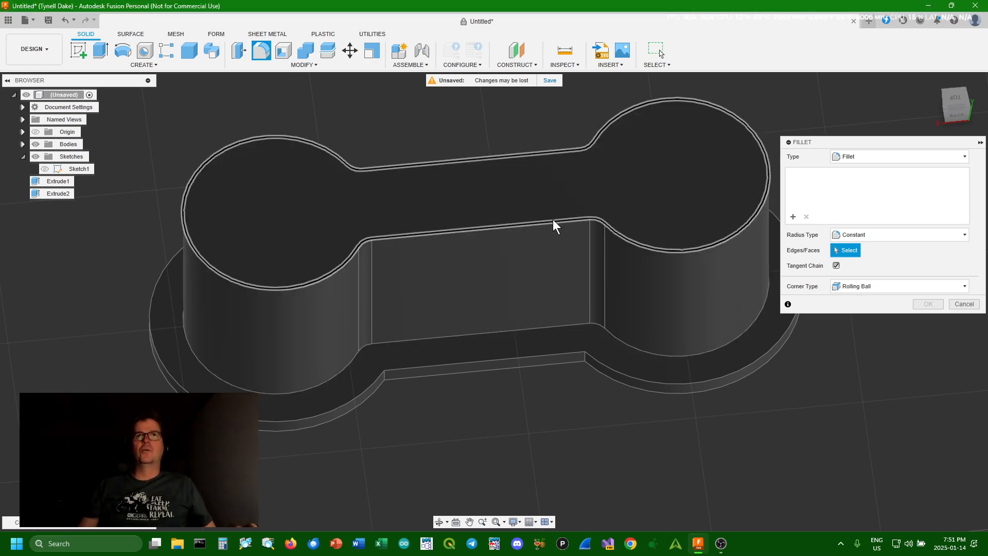
click(553, 219)
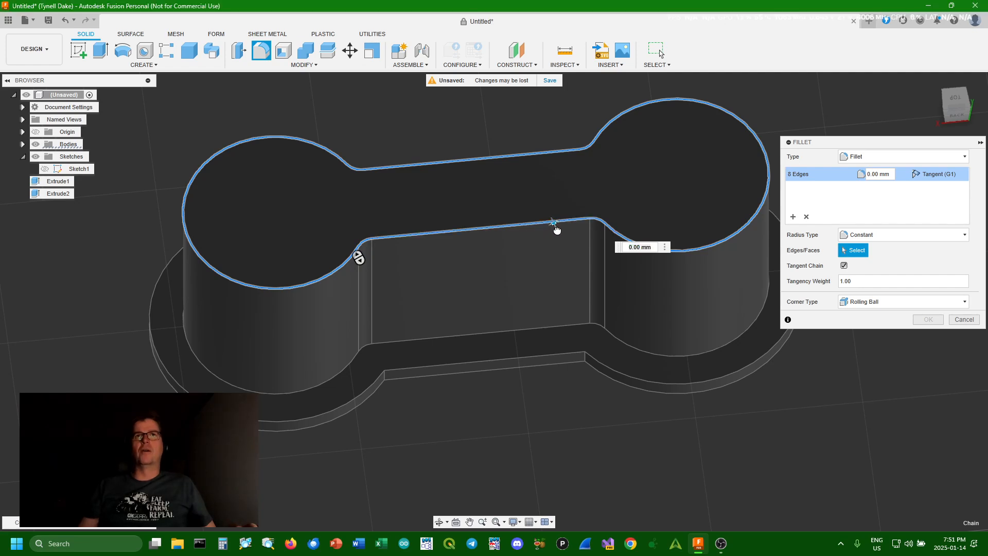
mouse_move(560, 238)
mouse_down()
mouse_move(548, 214)
mouse_move(561, 232)
mouse_move(552, 223)
mouse_up()
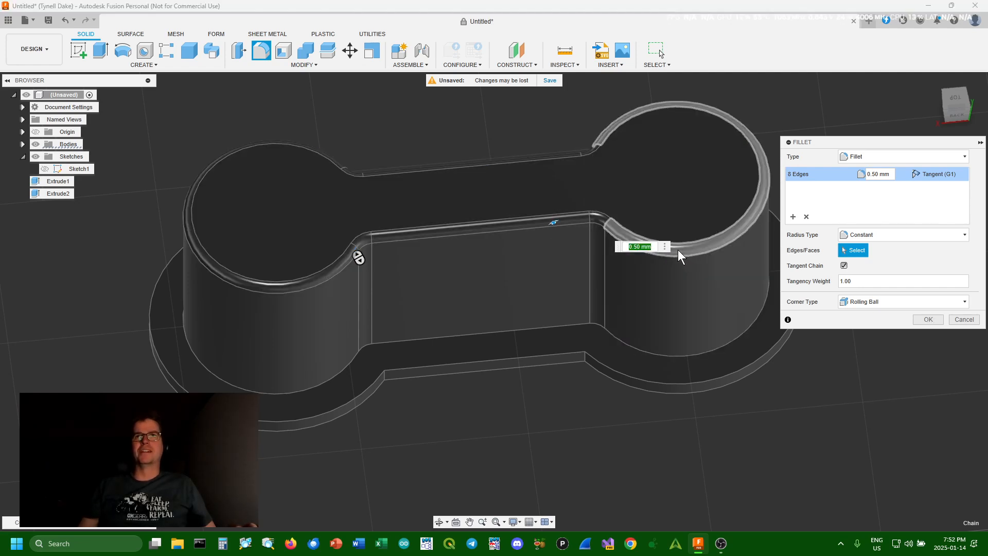
click(636, 247)
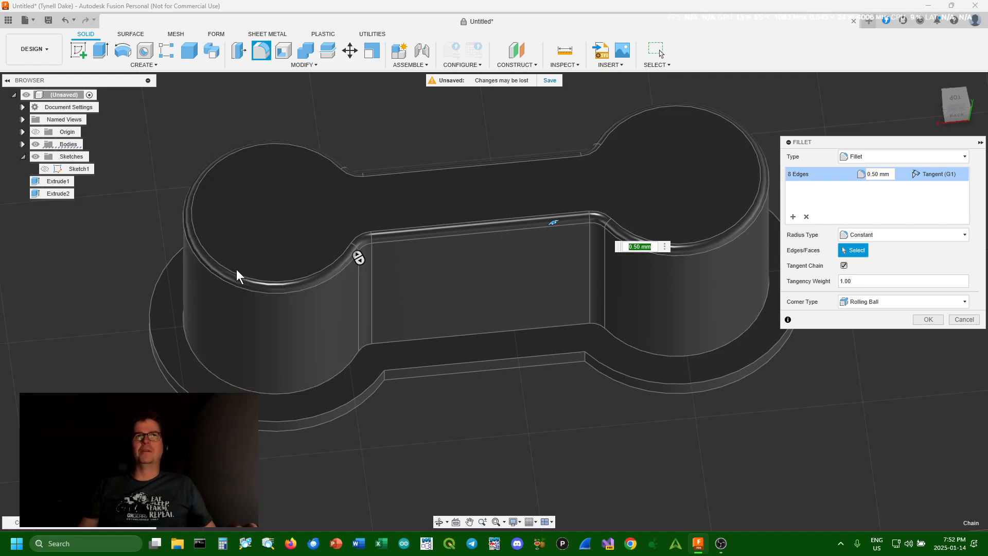
drag(958, 105, 896, 91)
shift+middle_drag(398, 93, 440, 234)
scroll(577, 178, down, 4)
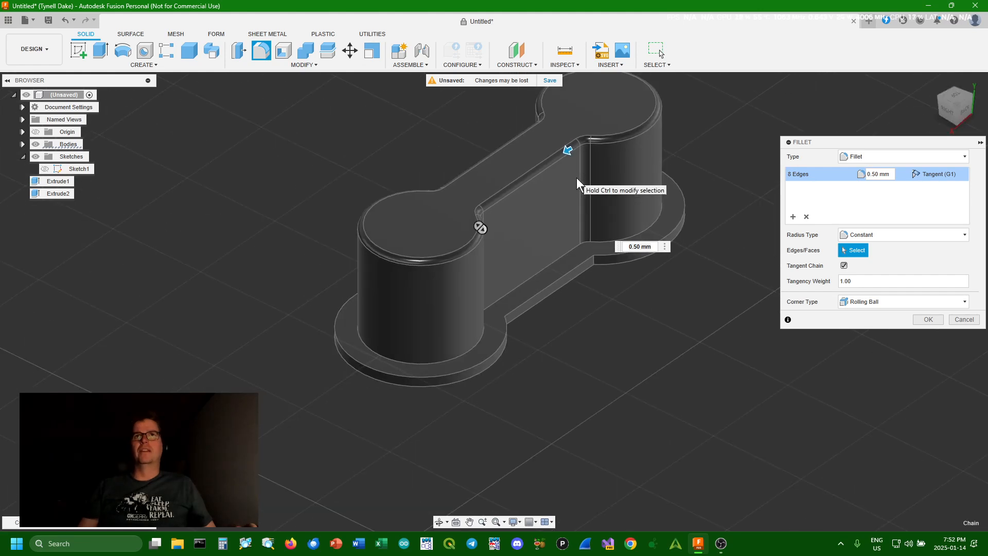
mouse_move(720, 122)
middle_down()
mouse_move(687, 203)
mouse_move(688, 179)
middle_up()
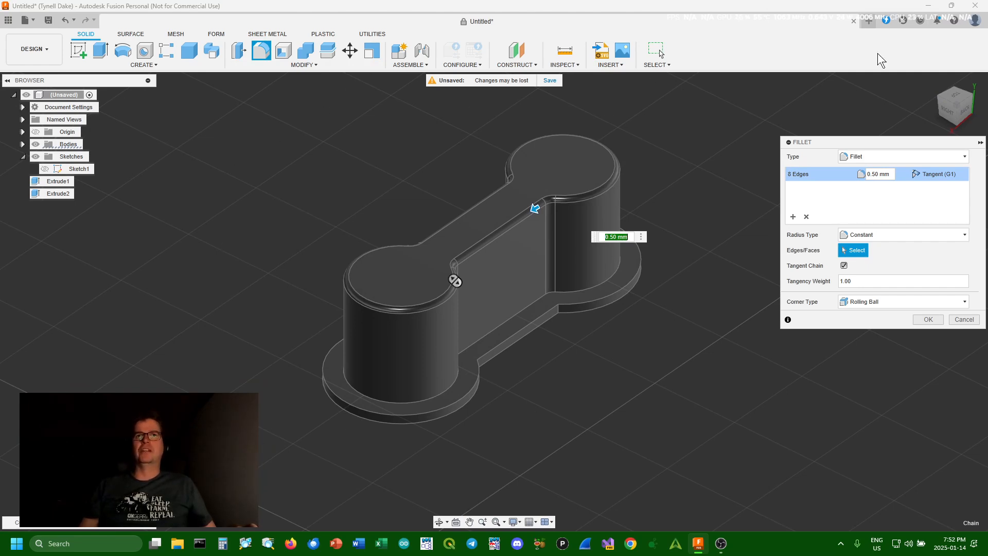
mouse_move(961, 101)
mouse_down()
mouse_move(966, 145)
mouse_move(958, 97)
mouse_up()
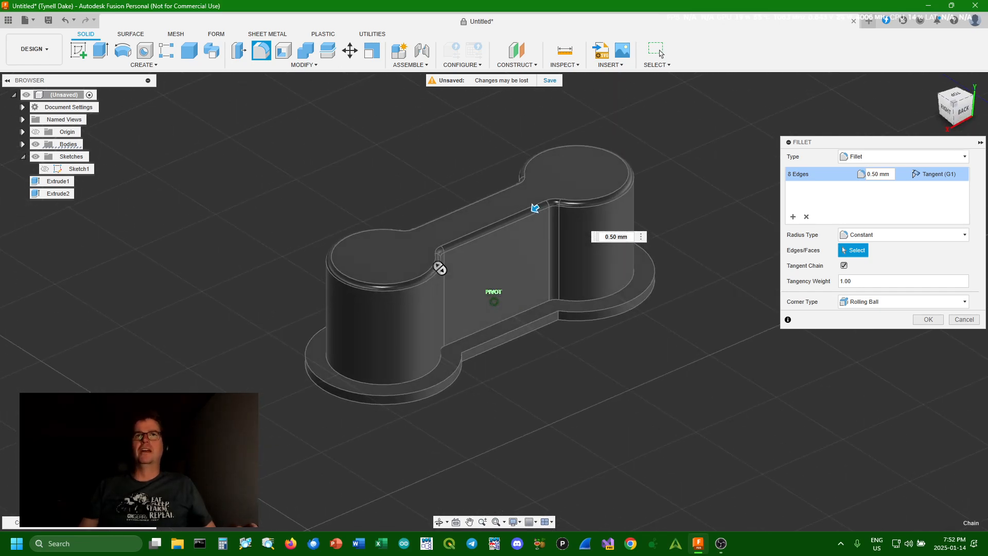
click(928, 320)
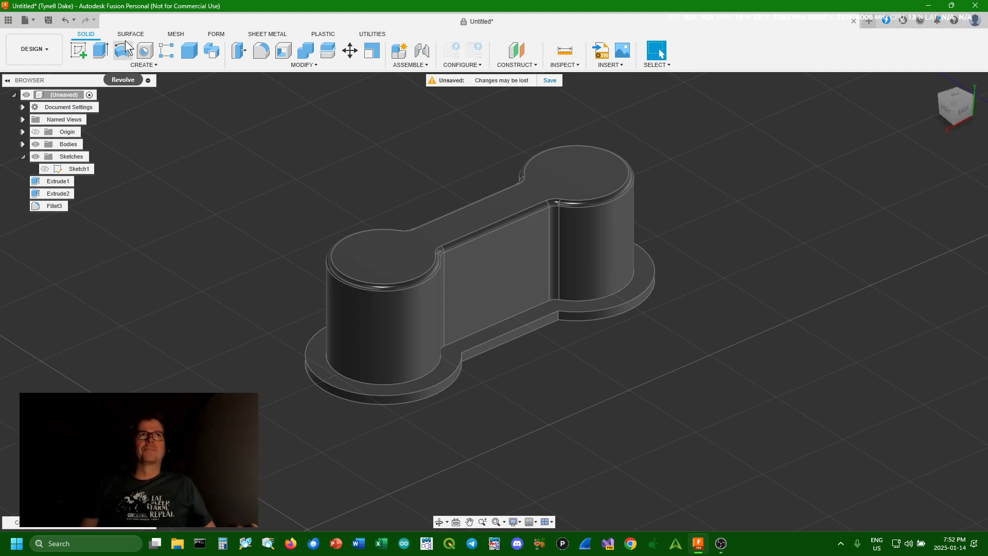
- Save the design as "wooden train connector" in the 3D Printer project
click(46, 21)
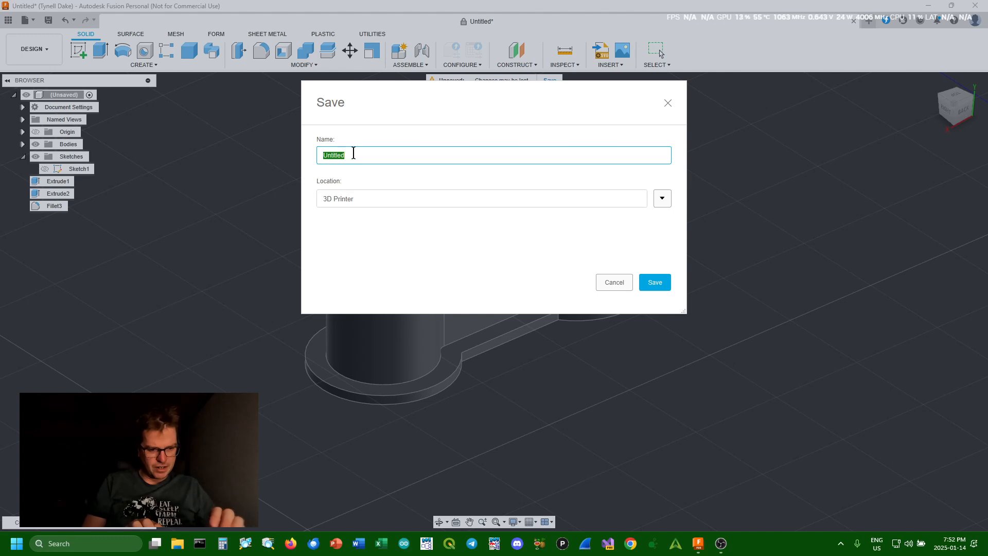
text(woode)
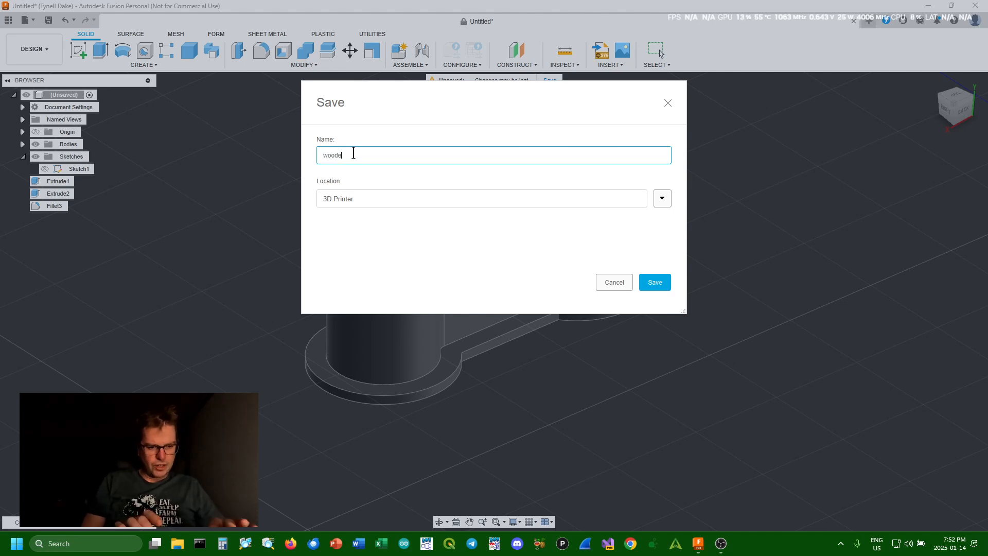
text(n train)
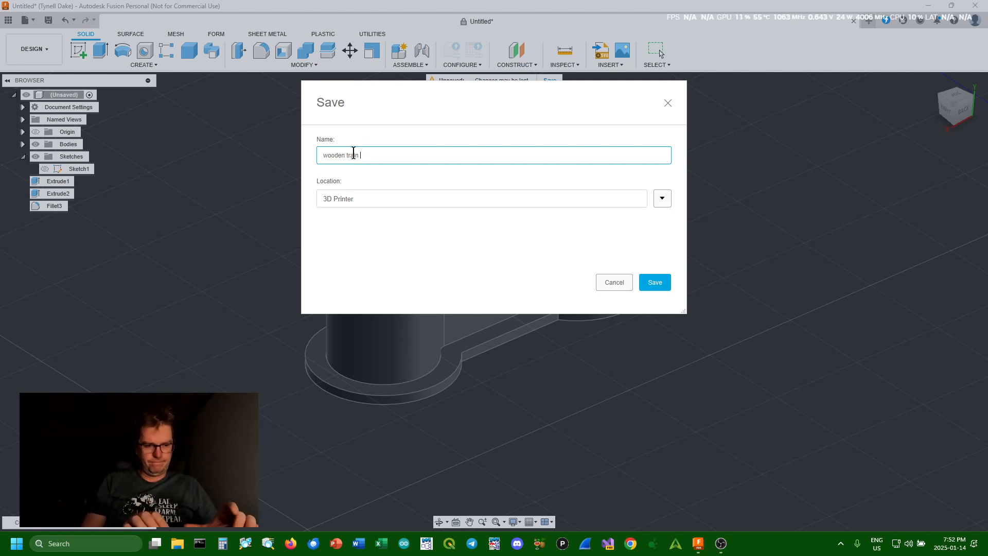
text( connect)
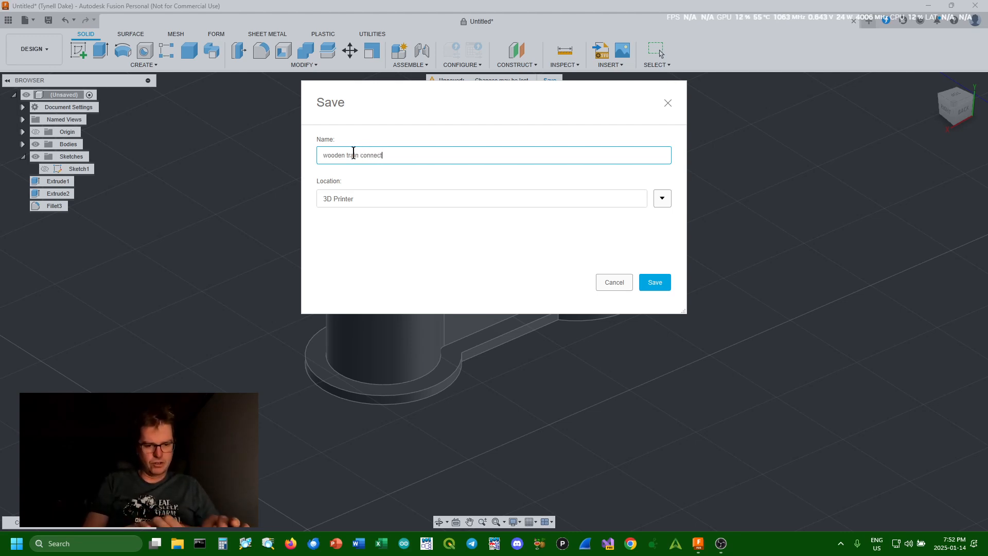
text(or)
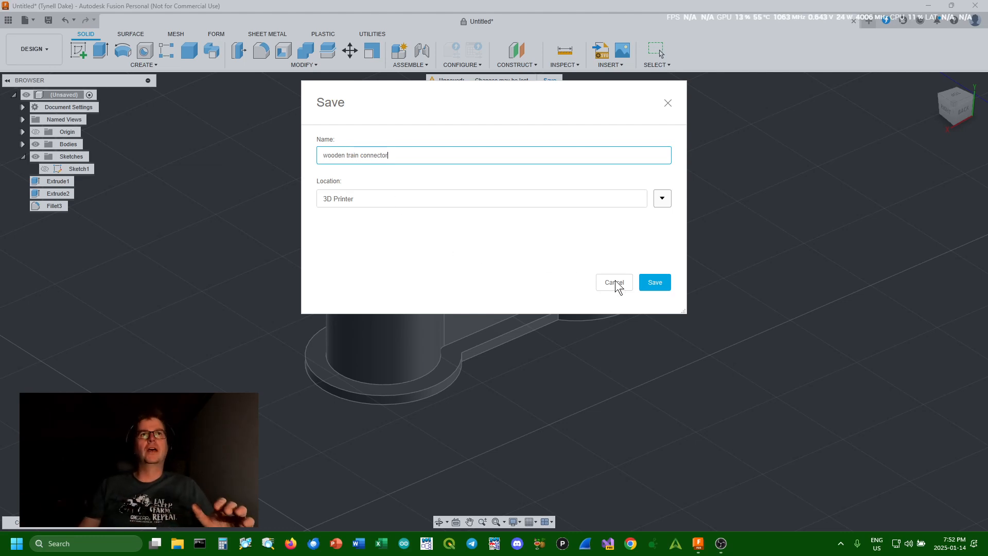
click(660, 283)
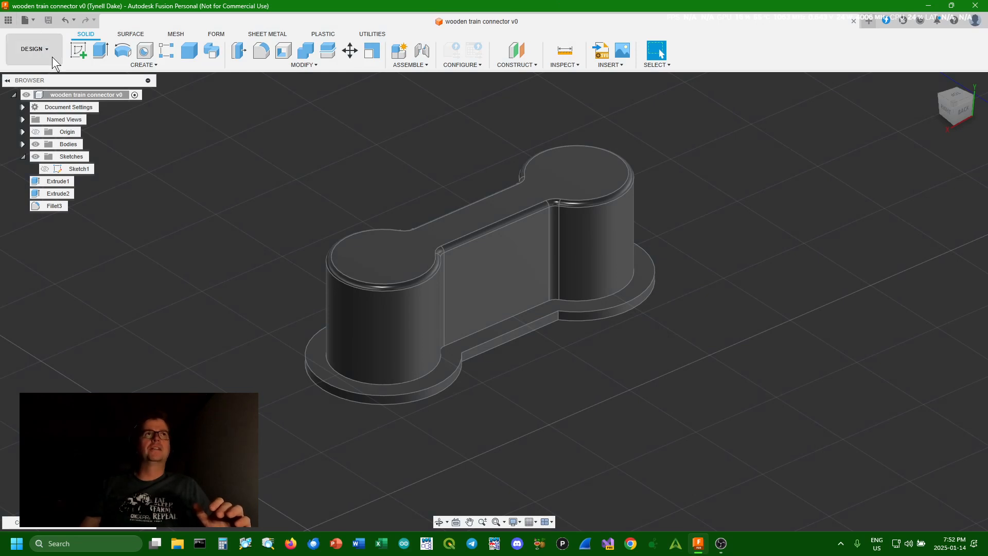
- Look through the 3D Printer project's stored files and the list of all projects, and return to the model
click(9, 21)
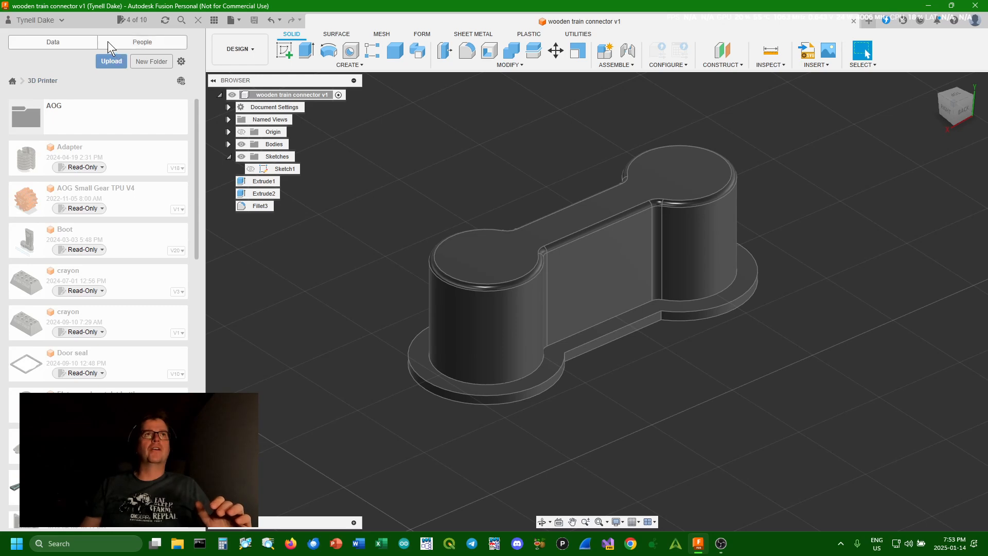
click(11, 80)
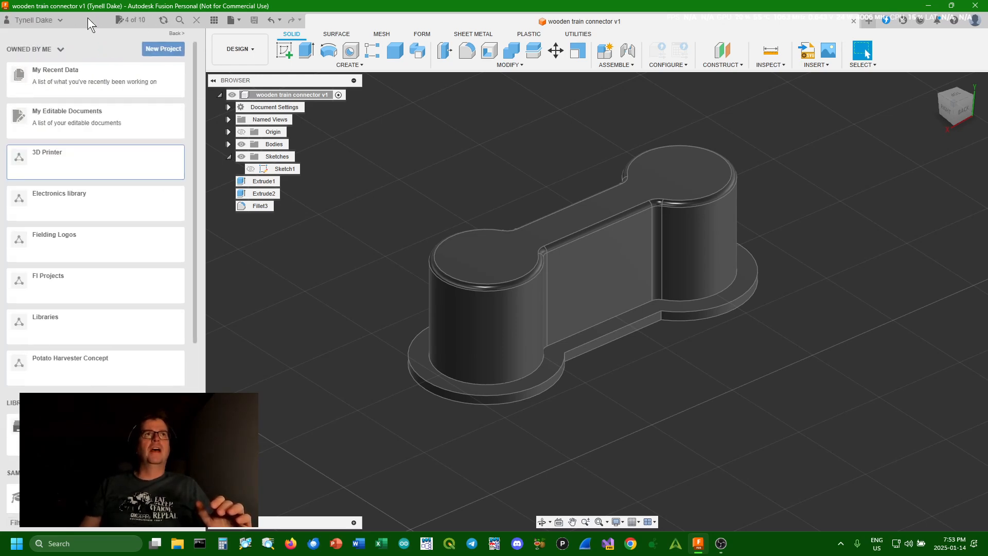
click(197, 19)
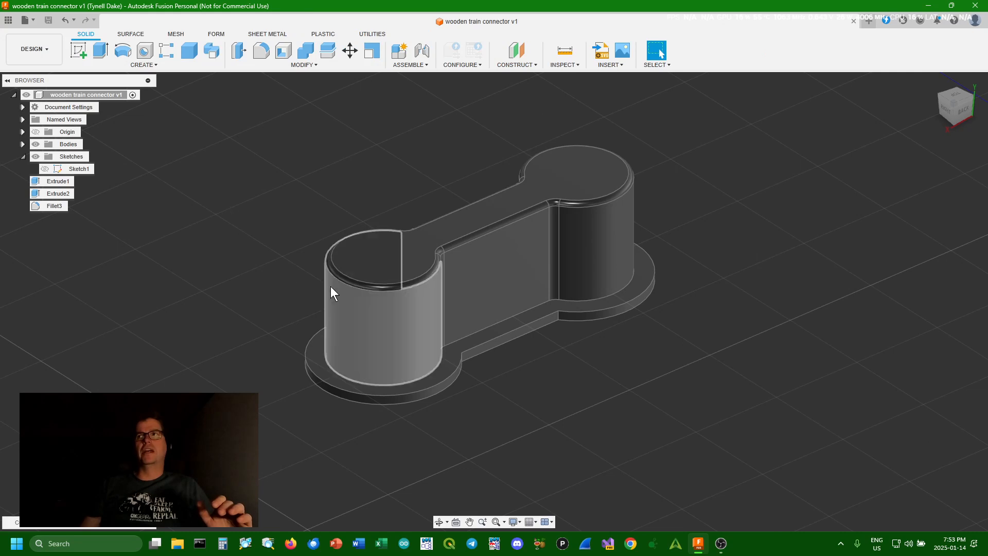
- Prepare a 3D print export of the connector body as ASCII STL in millimetres with High refinement
click(32, 21)
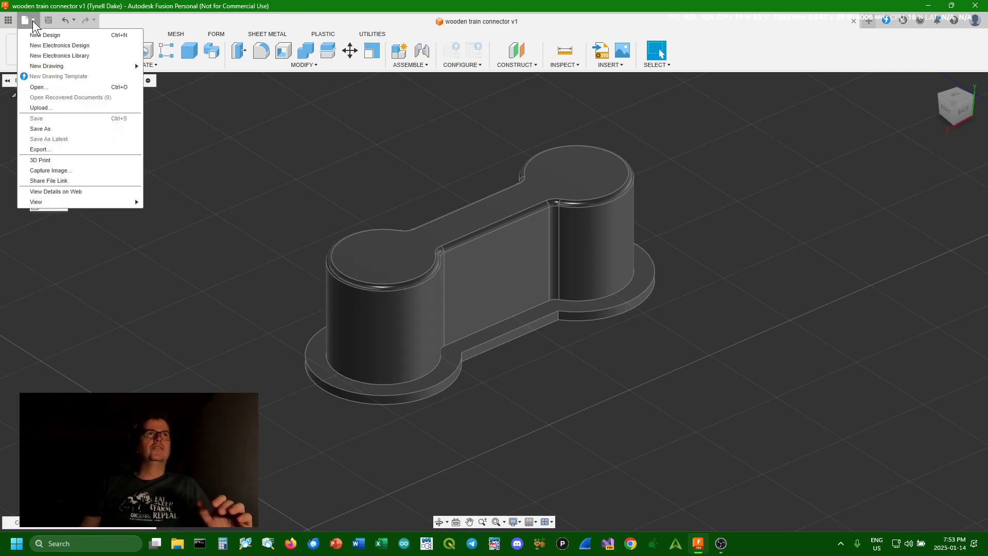
click(80, 161)
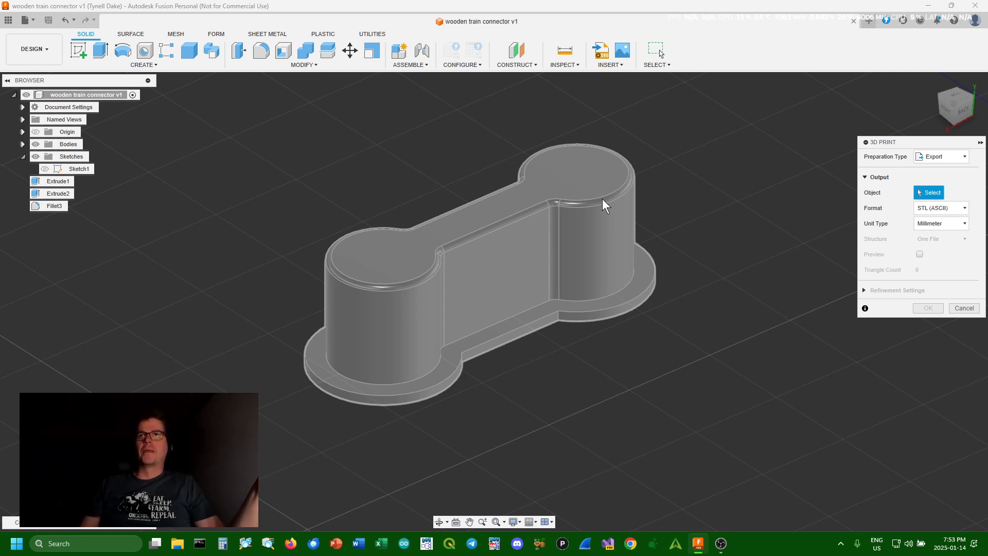
click(529, 225)
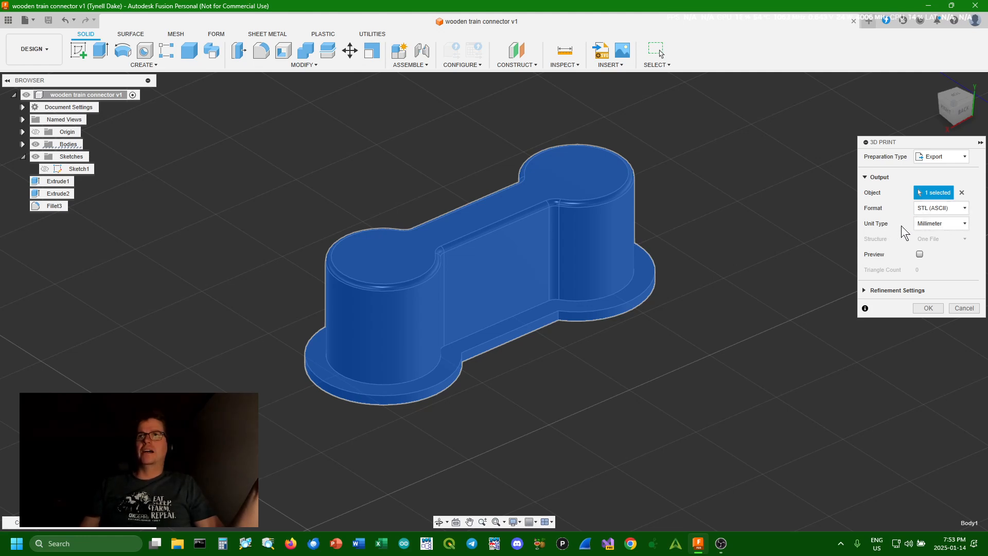
click(864, 291)
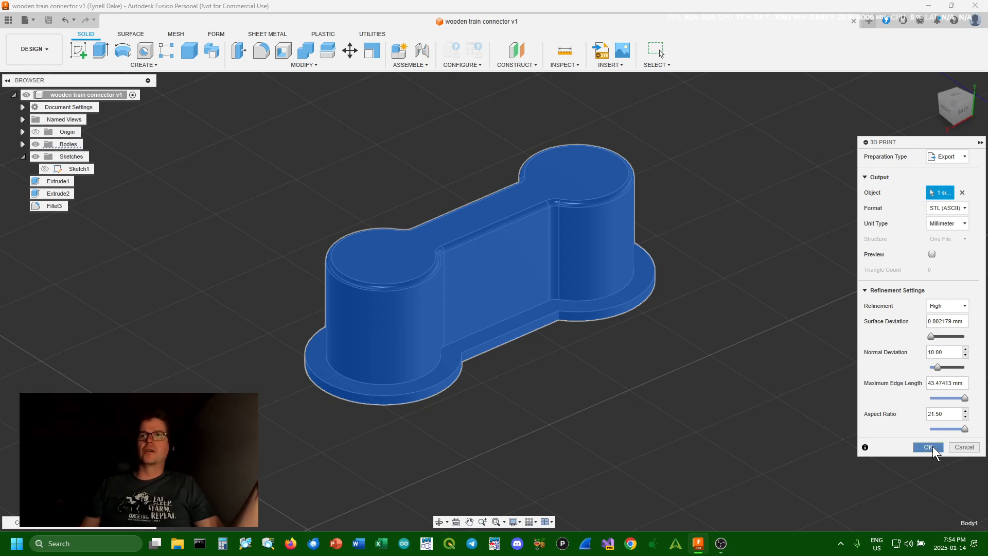
click(928, 447)
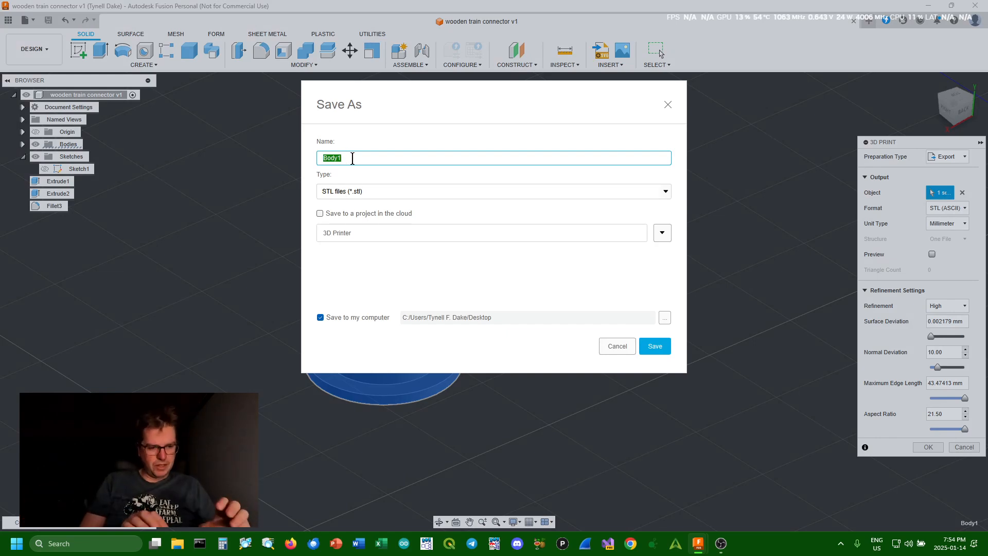
- Save the STL export to the computer's desktop as "wodden track connector"
text(w)
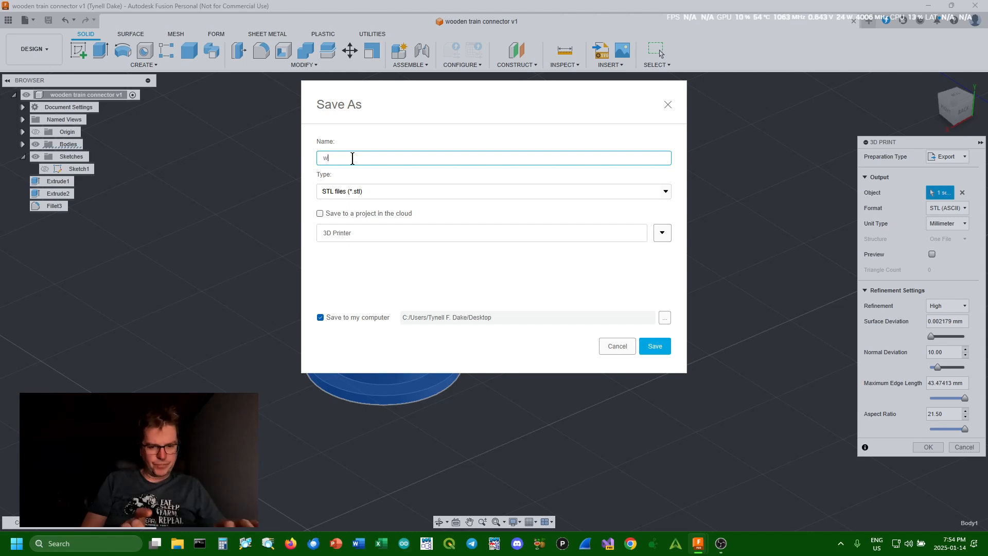
text(odden t)
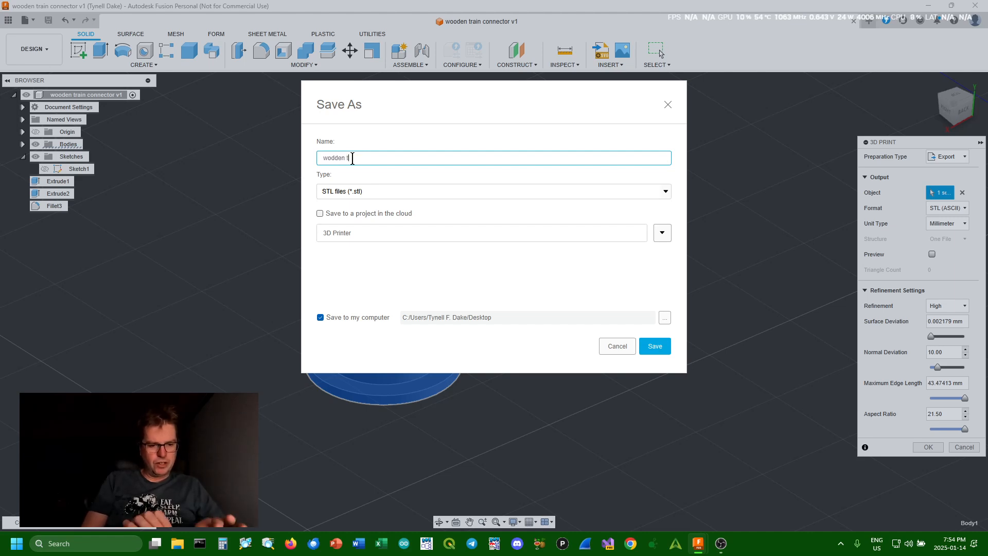
text(rack)
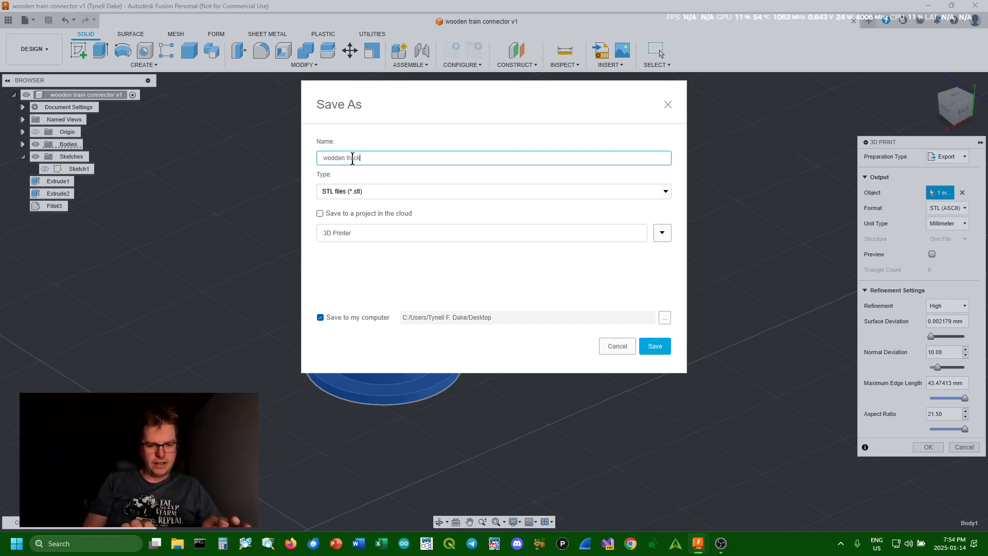
text( conne)
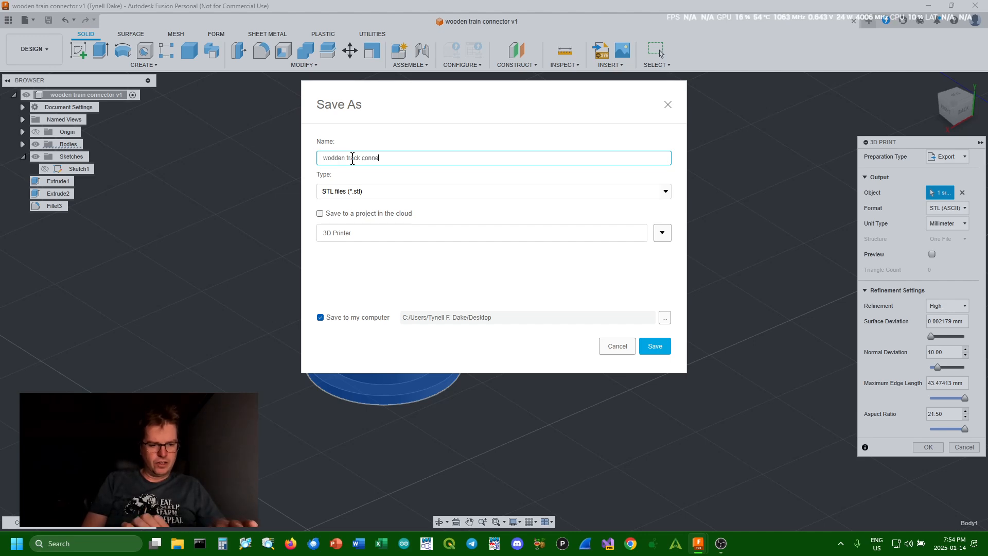
text(ctor)
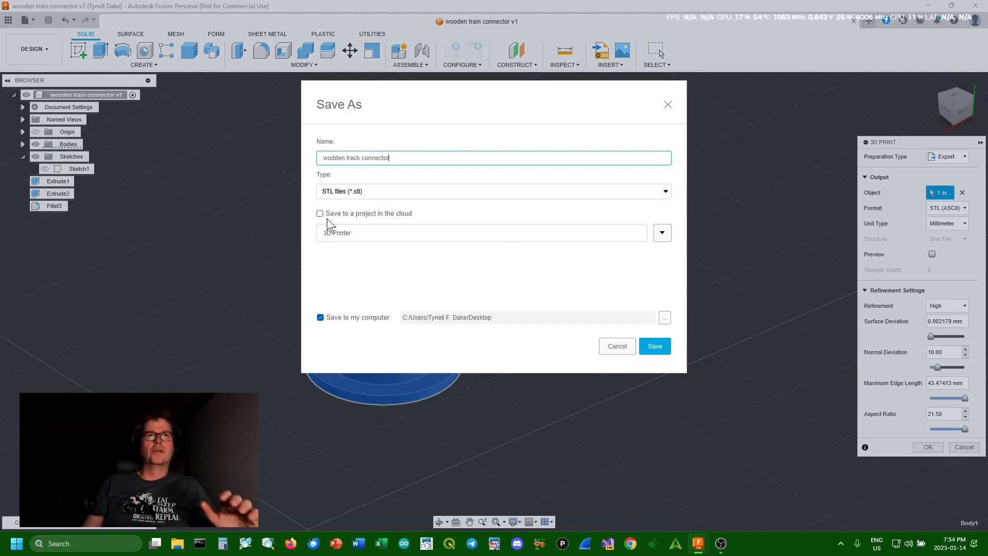
click(661, 348)
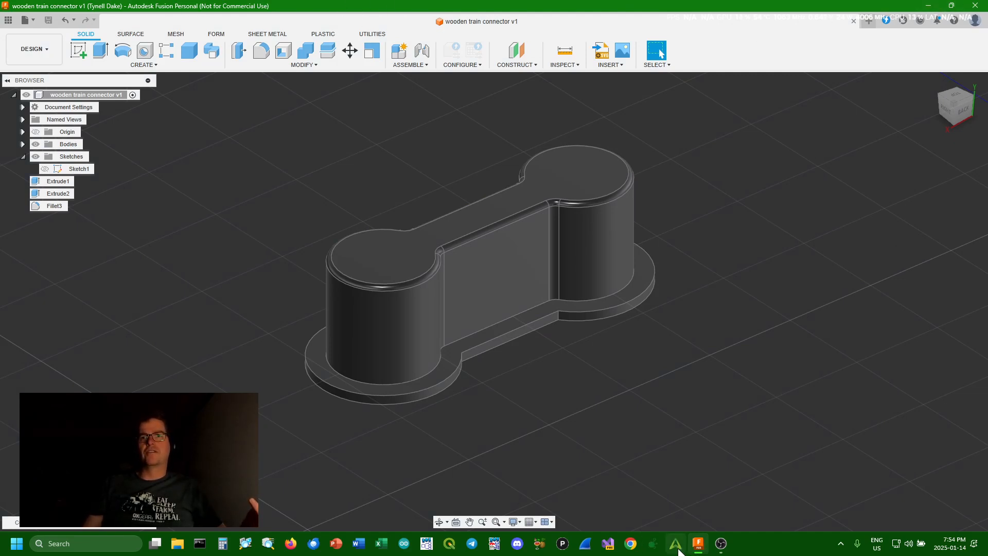
- Switch to Creality Print, dismiss the update offer and load the exported connector STL from the desktop onto the plate
click(678, 547)
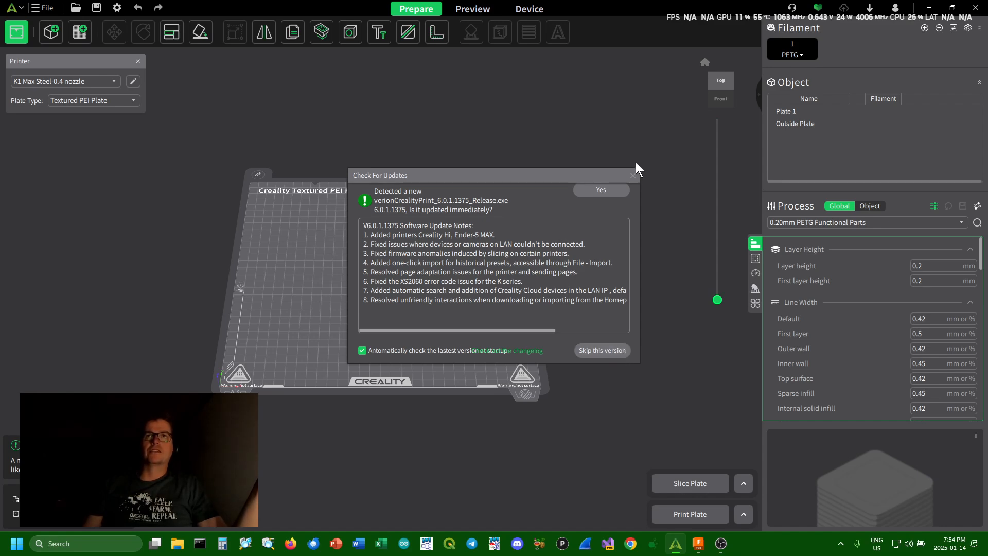
click(634, 176)
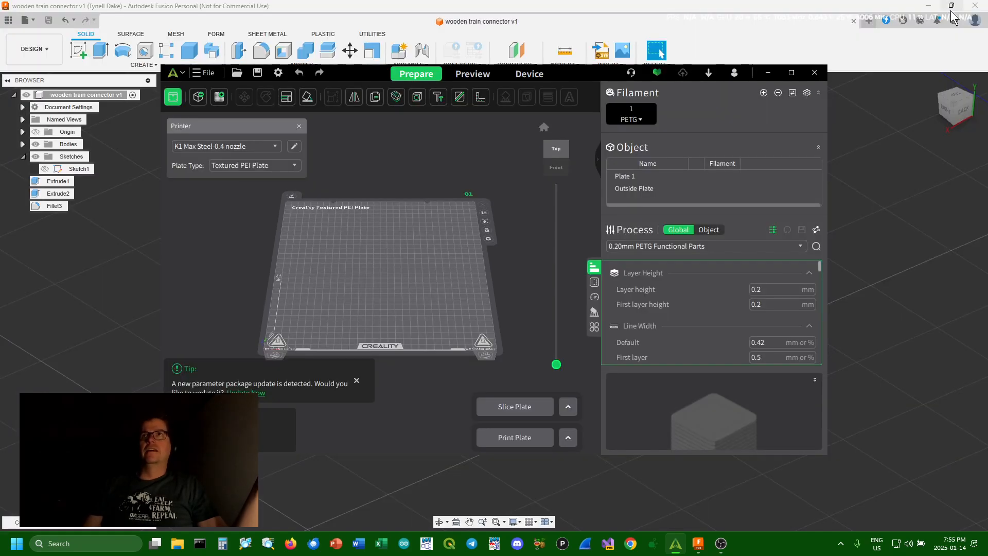
click(952, 9)
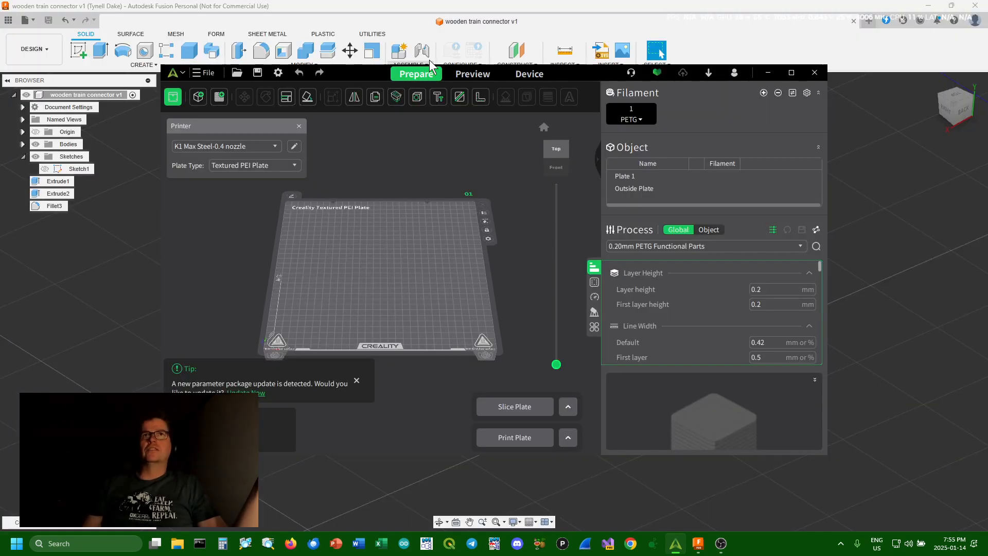
click(936, 7)
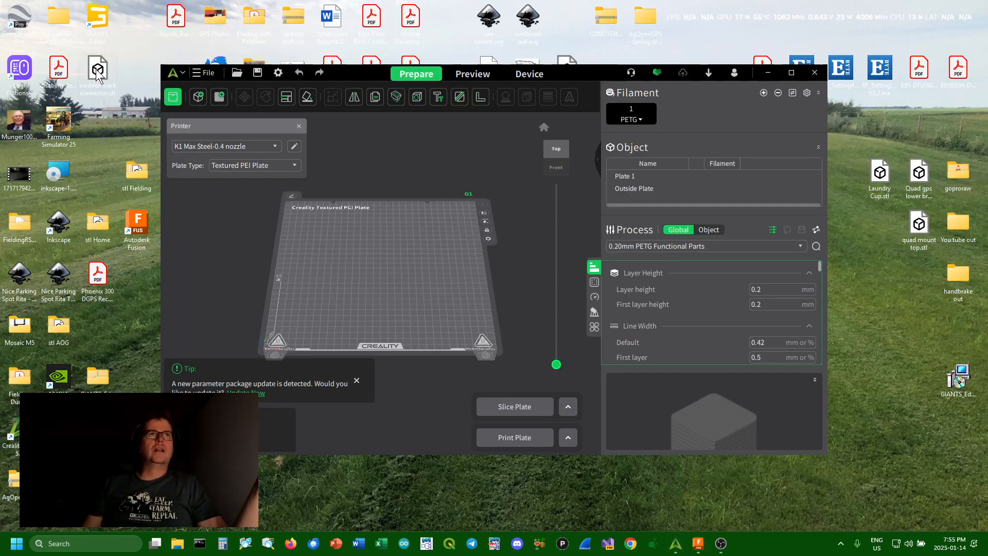
drag(97, 69, 389, 259)
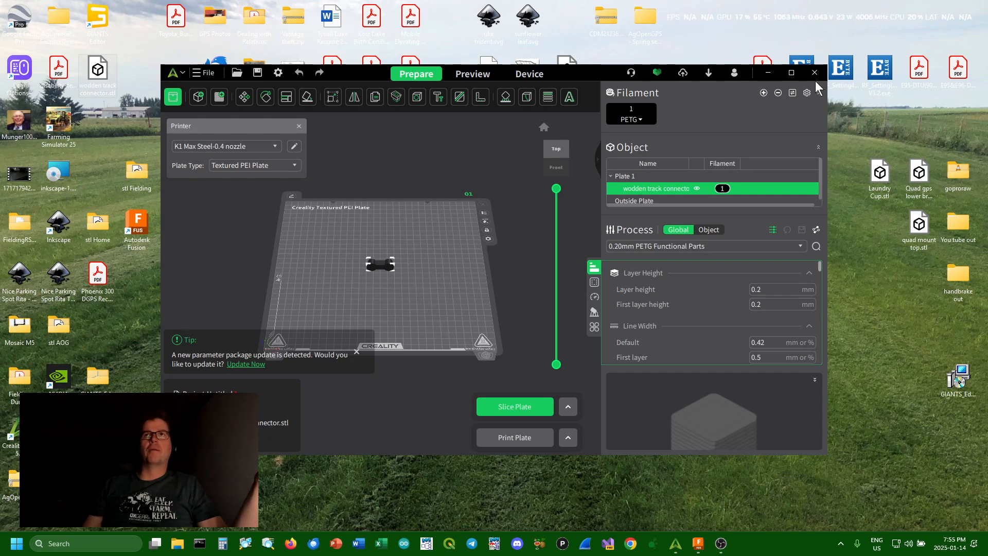
click(792, 73)
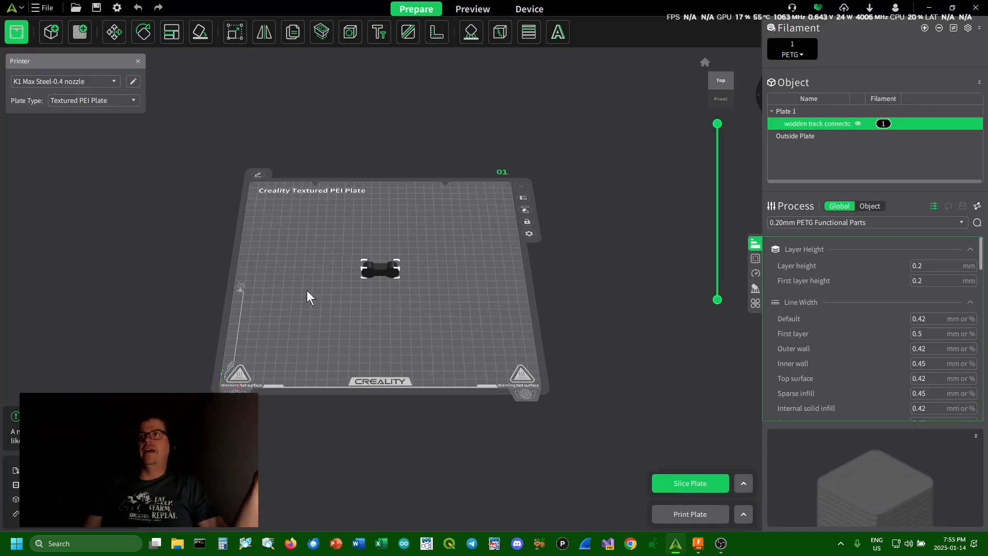
- Lay the connector on the build plate with its flange face down
scroll(395, 274, up, 5)
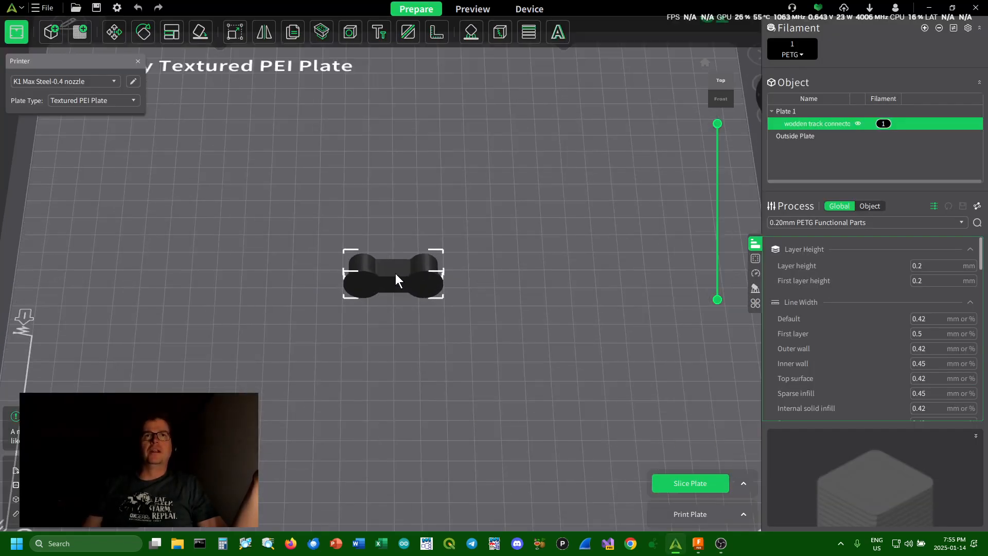
click(200, 33)
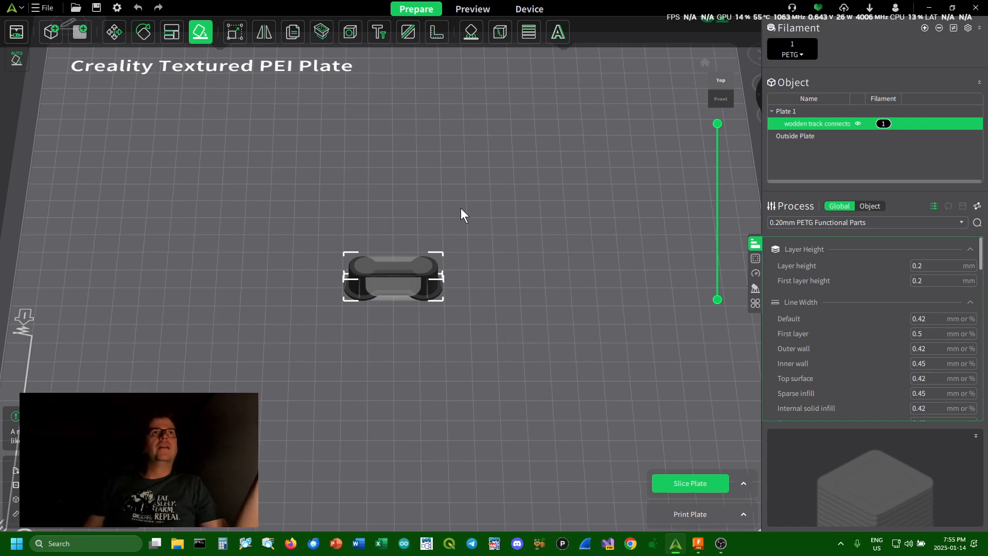
right_click(415, 286)
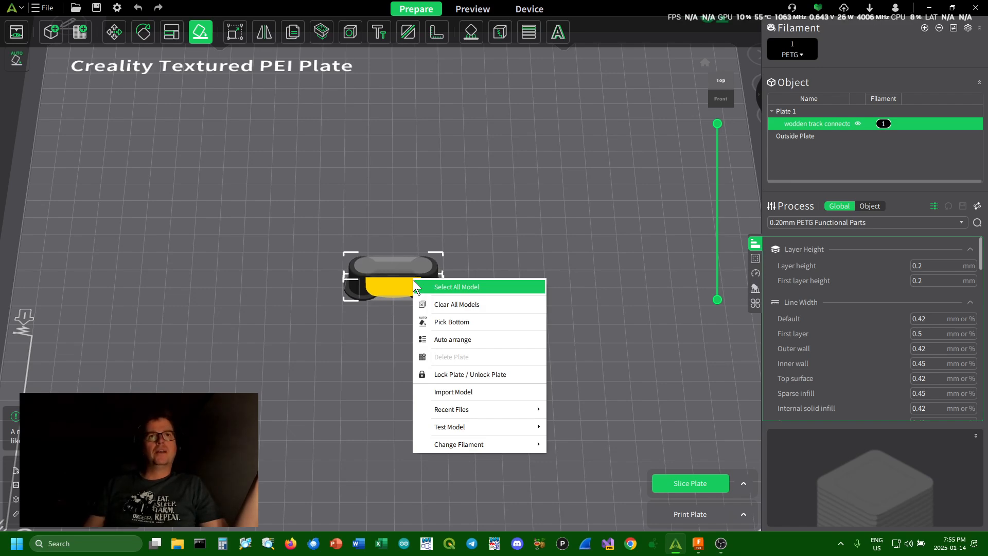
click(546, 164)
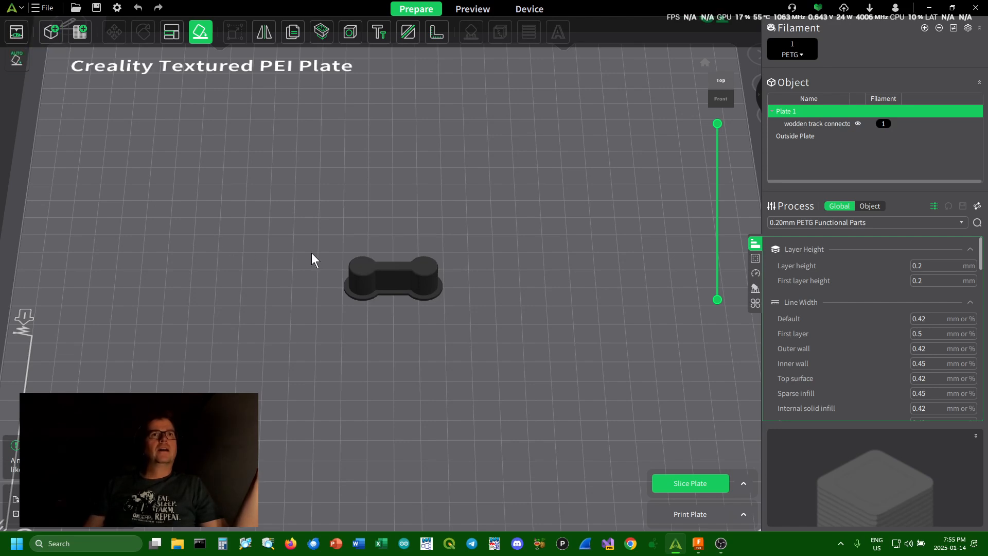
- Copy the connector and paste three duplicates onto Plate 1
click(430, 285)
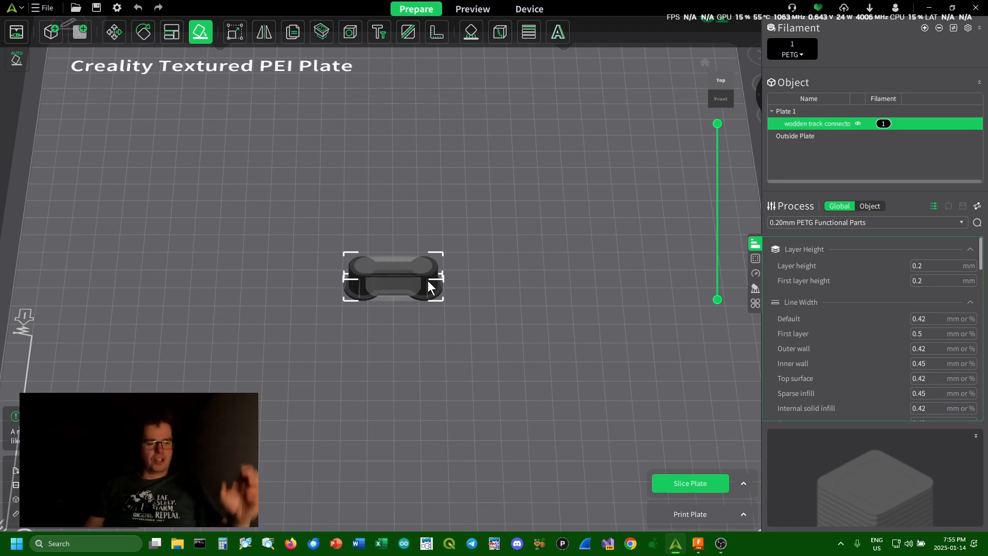
key(ctrl+v)
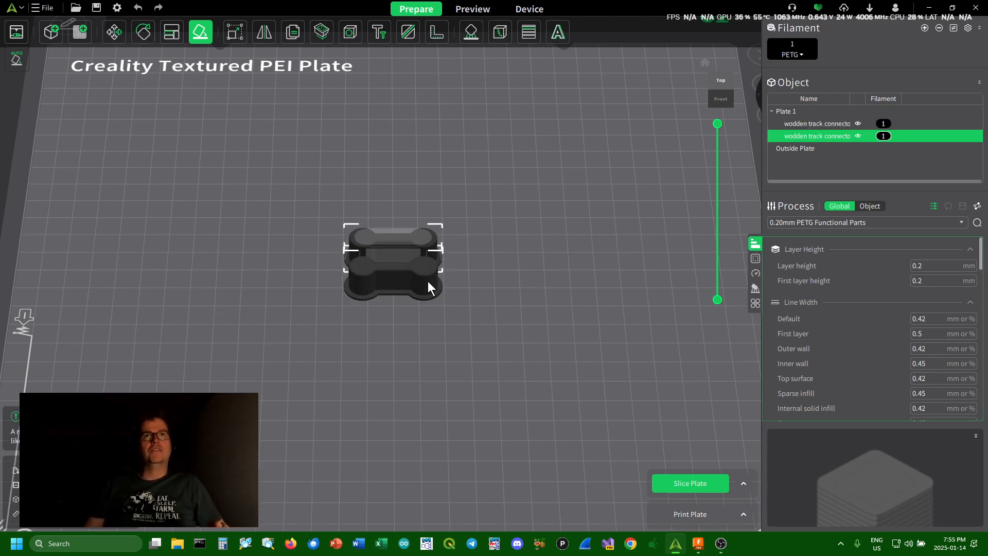
key(ctrl+v)
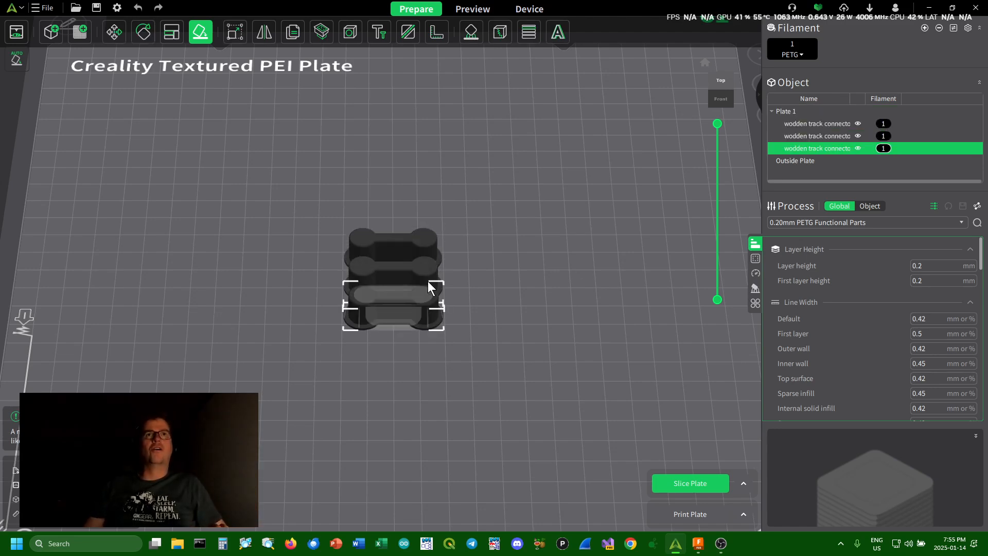
key(ctrl+v)
click(527, 281)
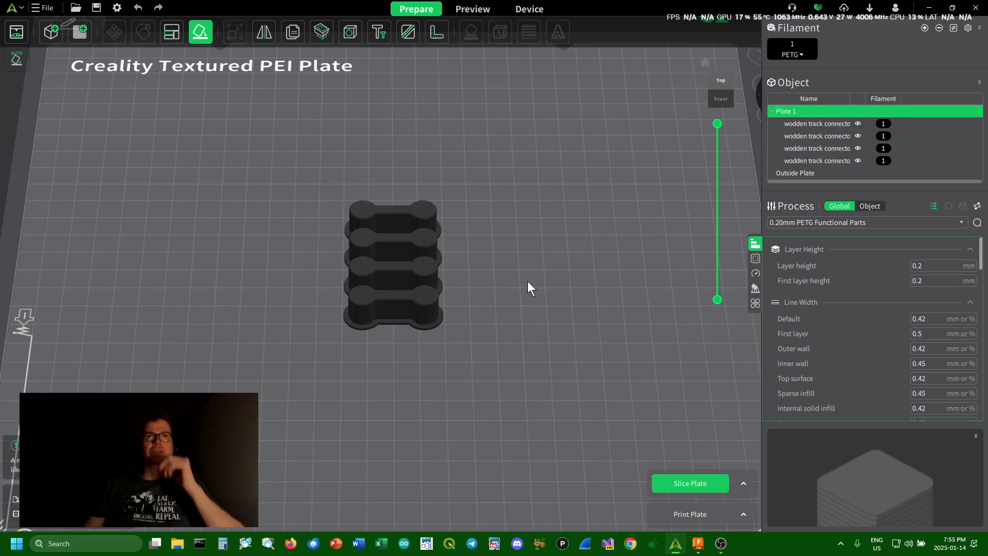
- Slice the plate of connectors with the 0.20mm PETG Functional Parts profile and inspect the sliced preview from several angles
mouse_move(592, 223)
mouse_down()
mouse_move(577, 306)
mouse_move(589, 283)
mouse_move(540, 221)
mouse_move(613, 216)
mouse_move(591, 203)
mouse_move(597, 226)
mouse_up()
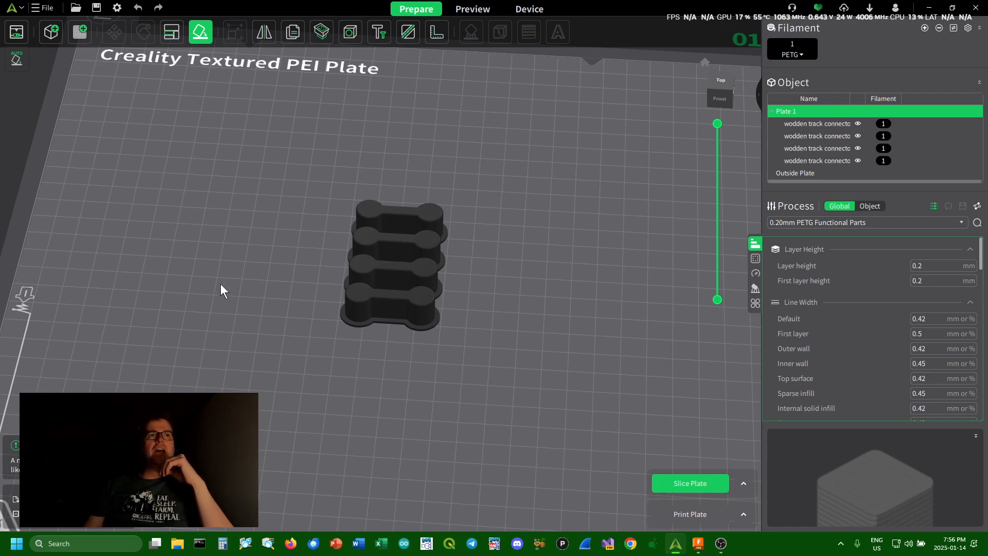
scroll(222, 281, down, 2)
scroll(222, 280, up, 2)
scroll(220, 266, down, 2)
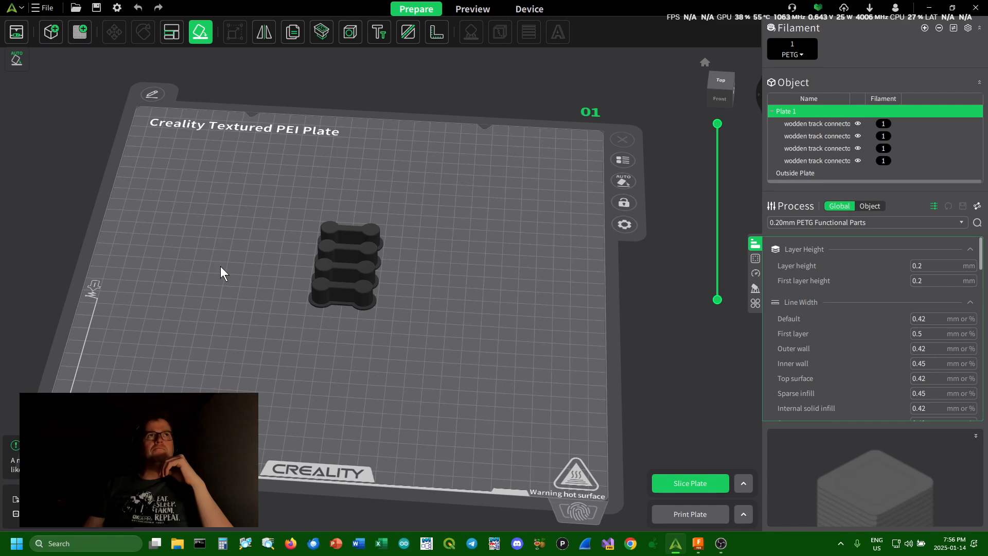
scroll(221, 266, up, 2)
scroll(220, 267, down, 2)
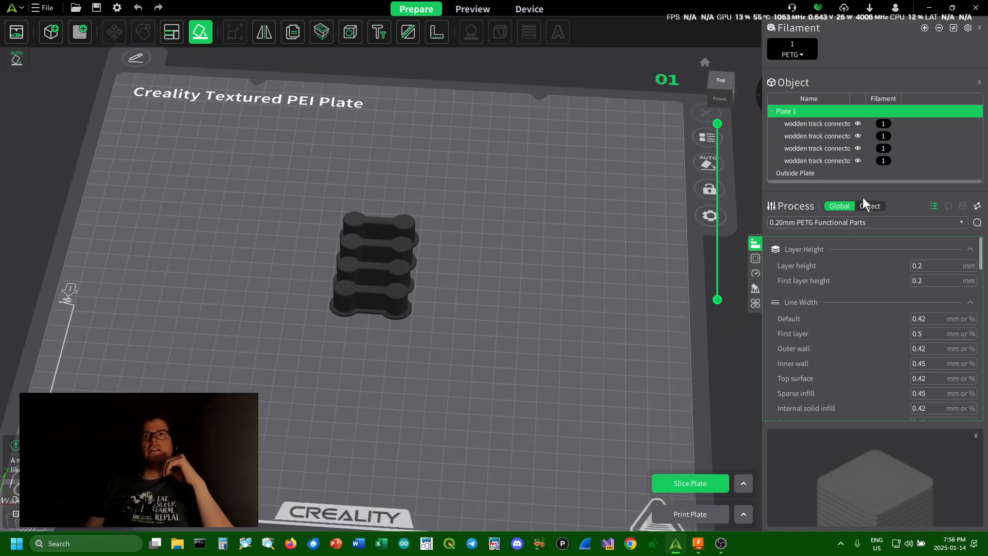
click(690, 486)
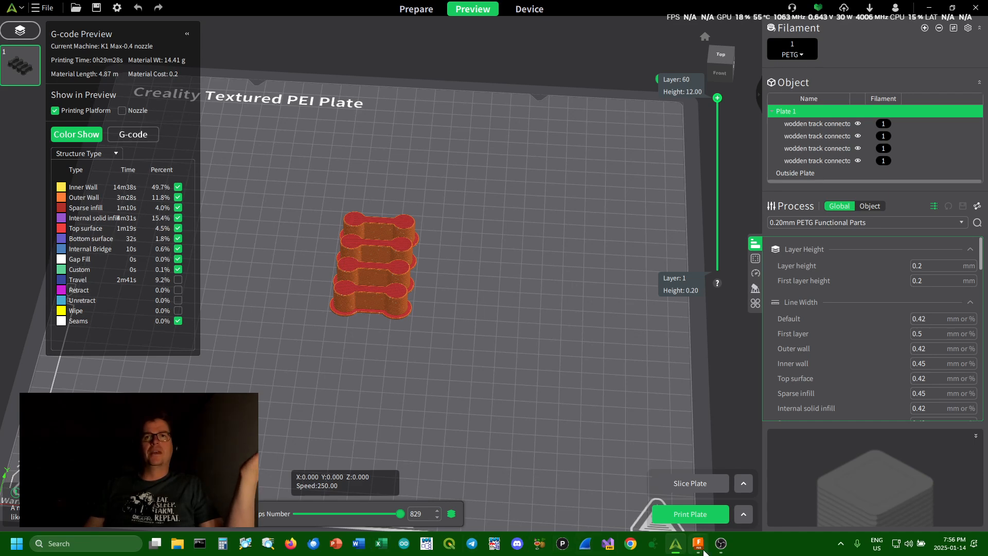
mouse_move(702, 550)
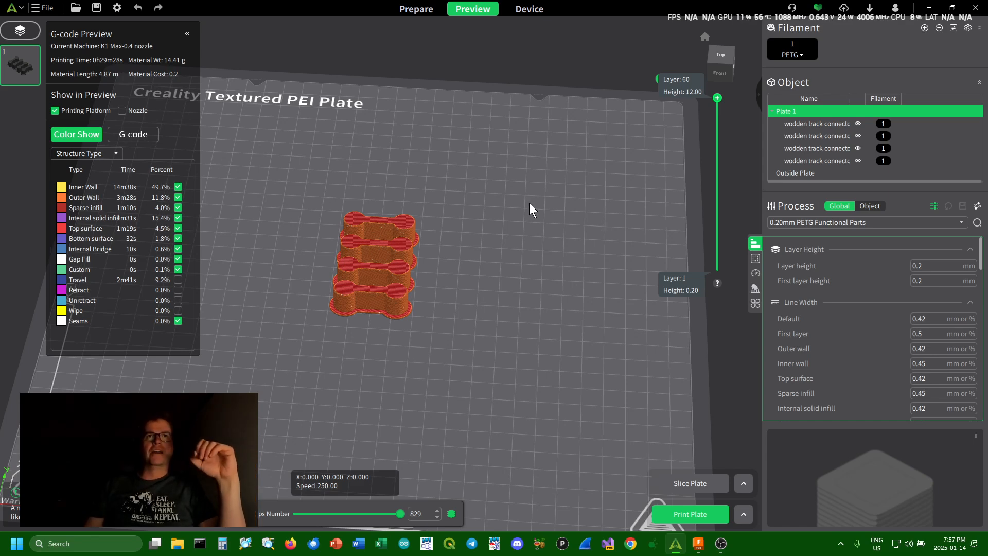
mouse_move(529, 203)
mouse_down()
mouse_move(525, 276)
mouse_move(549, 227)
mouse_move(532, 158)
mouse_move(432, 203)
mouse_move(494, 256)
mouse_move(569, 207)
mouse_move(510, 203)
mouse_up()
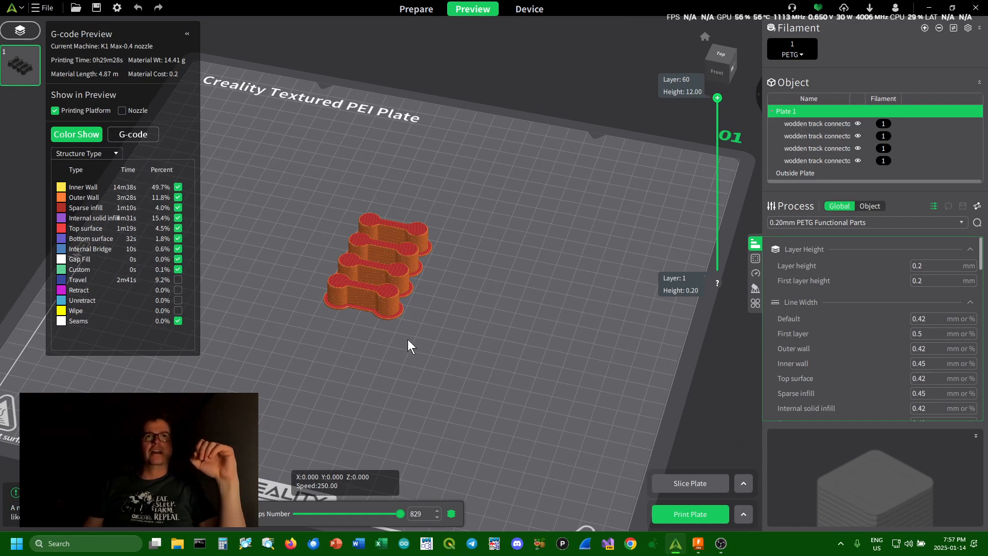
drag(437, 346, 466, 335)
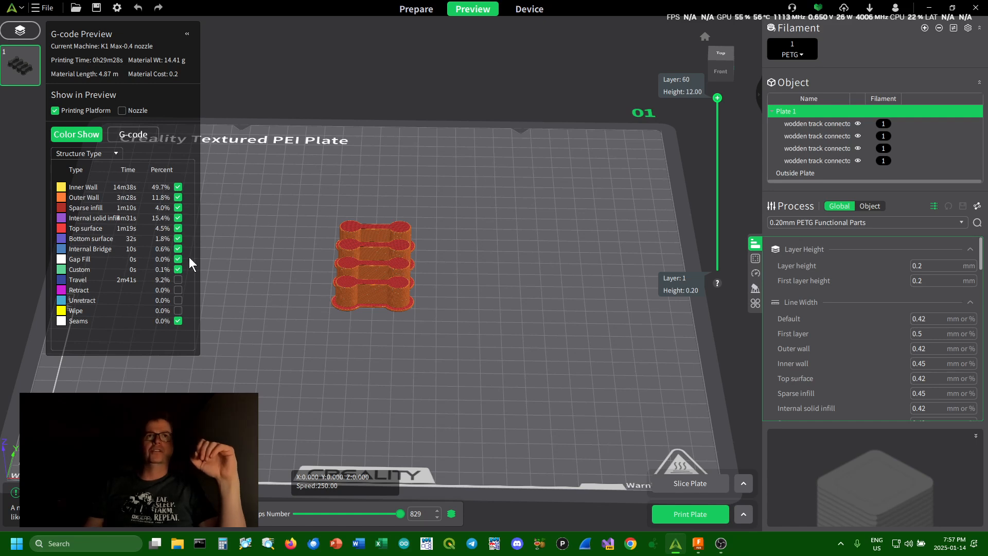